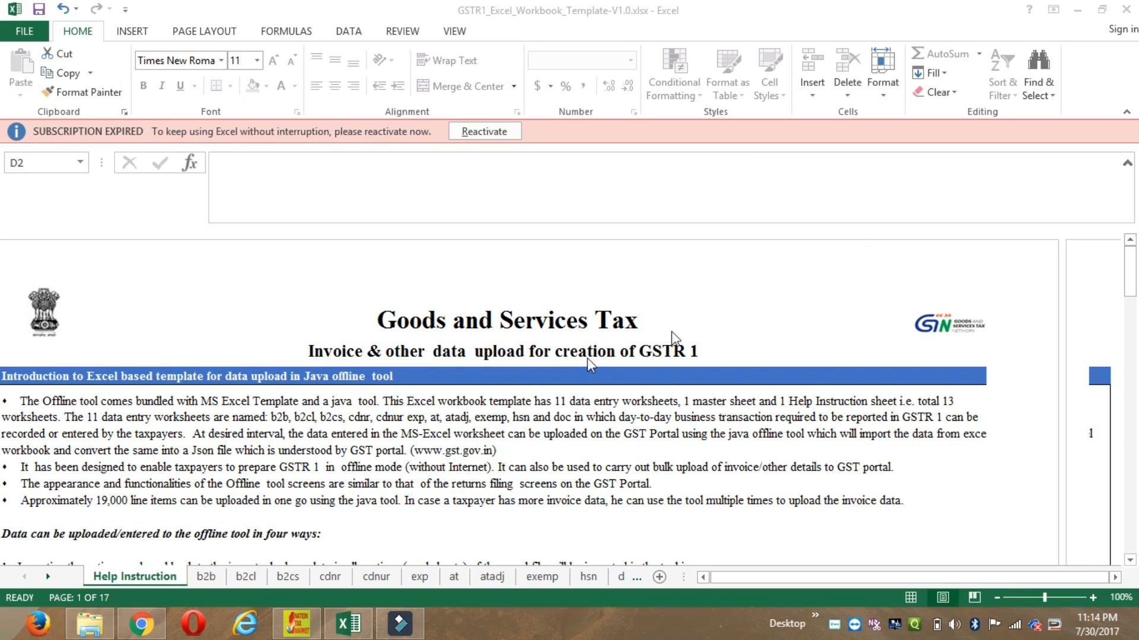
- Read through the Help Instruction sheet, including the section on understanding the Excel workbook template
left_click(433, 398)
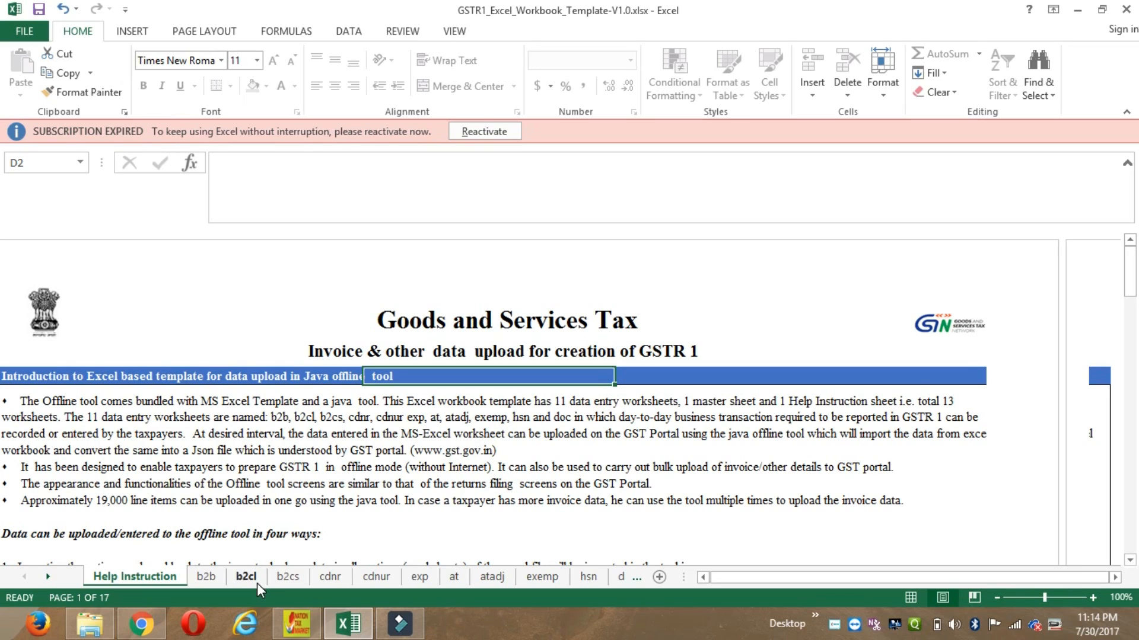
left_click(292, 465)
key("Down")
key("Down")
key("Down")
key("Down")
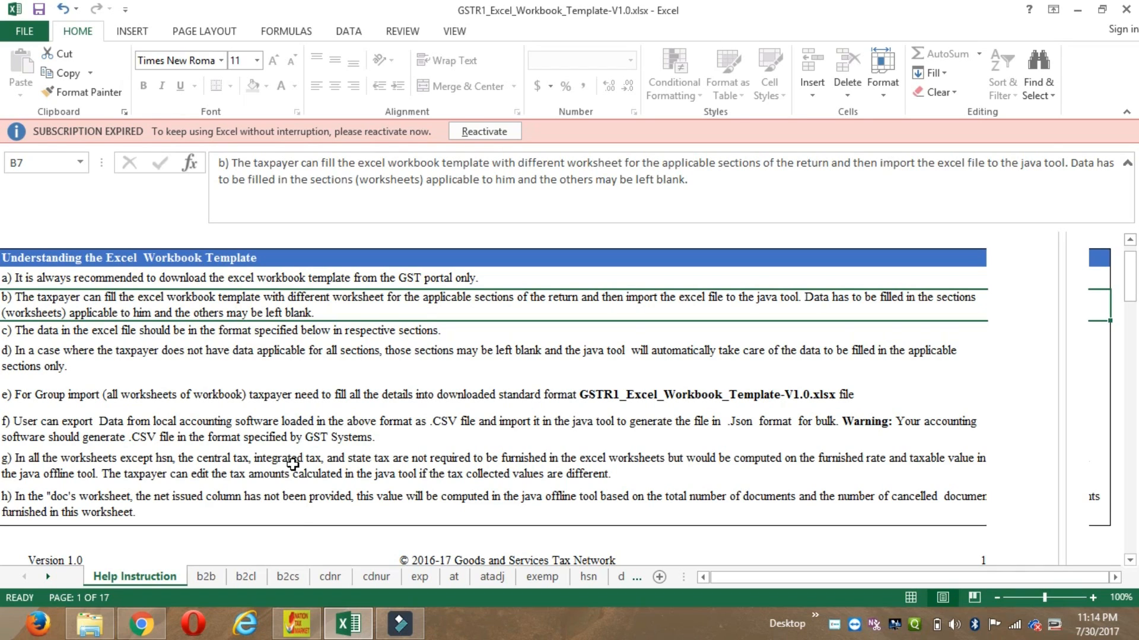
- Open the b2b sheet and review the first invoice's number, date, value, place of supply and reverse charge entries
left_click(206, 577)
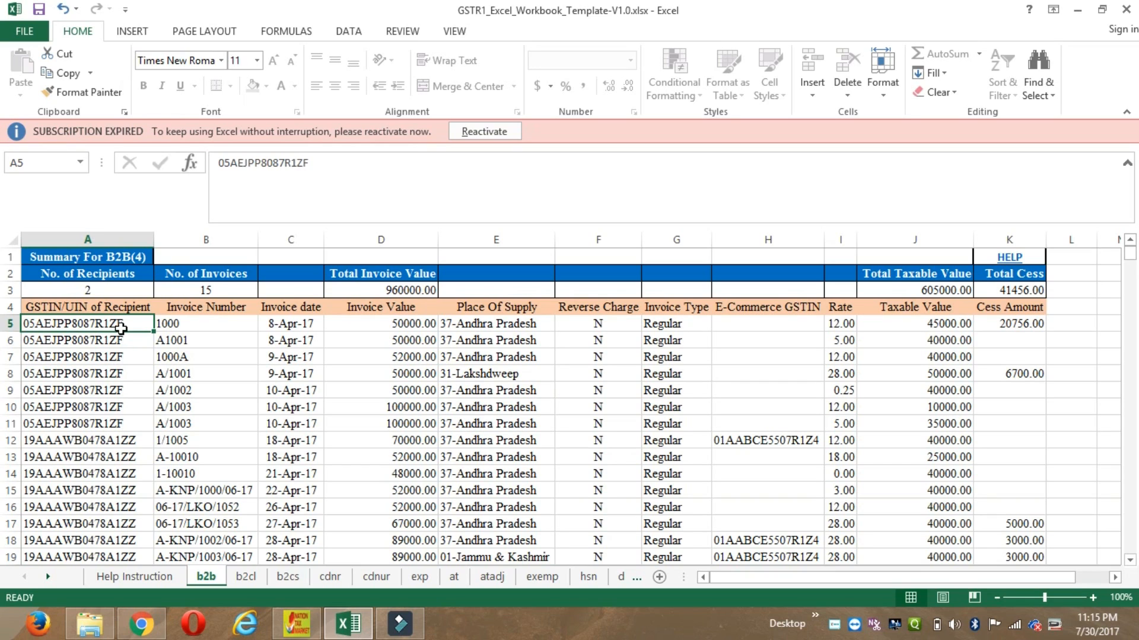
left_click(222, 326)
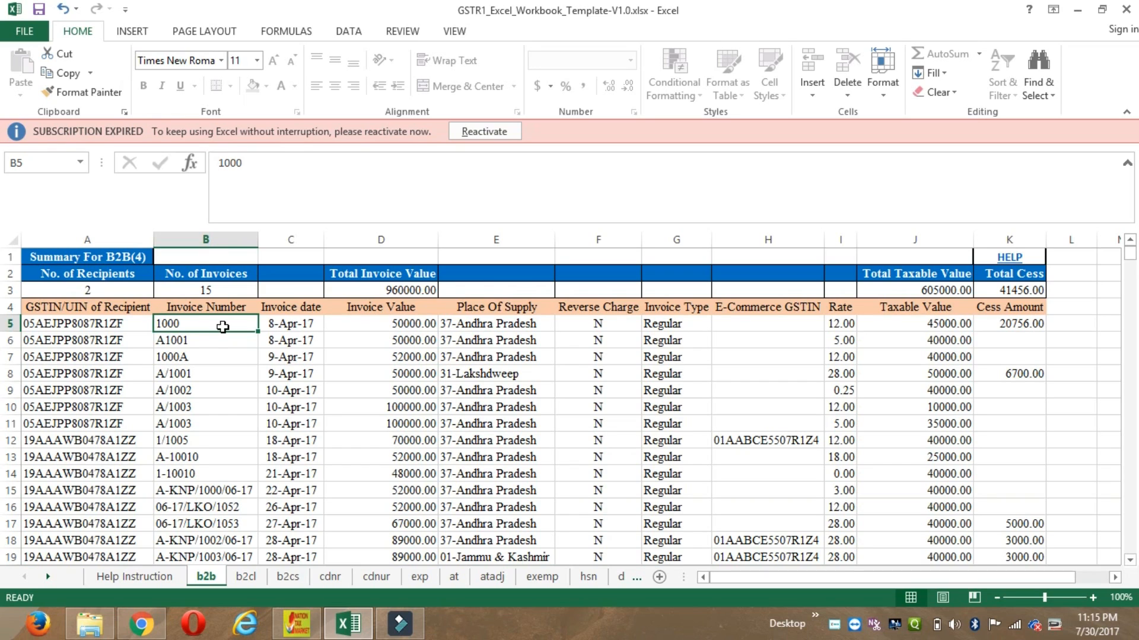
left_click(309, 326)
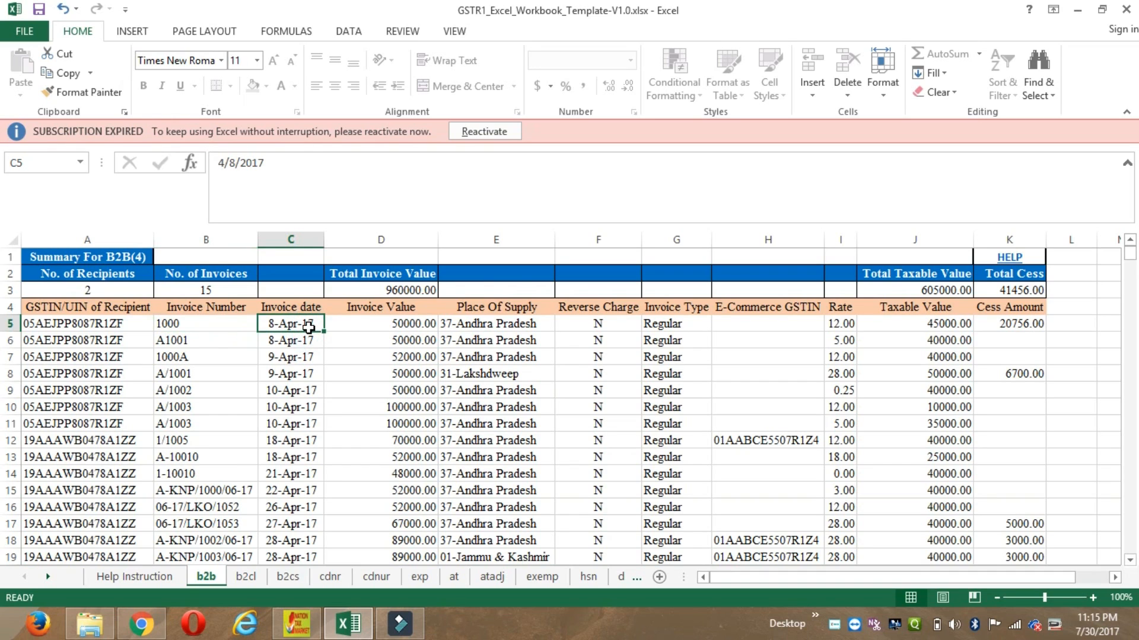
left_click(380, 324)
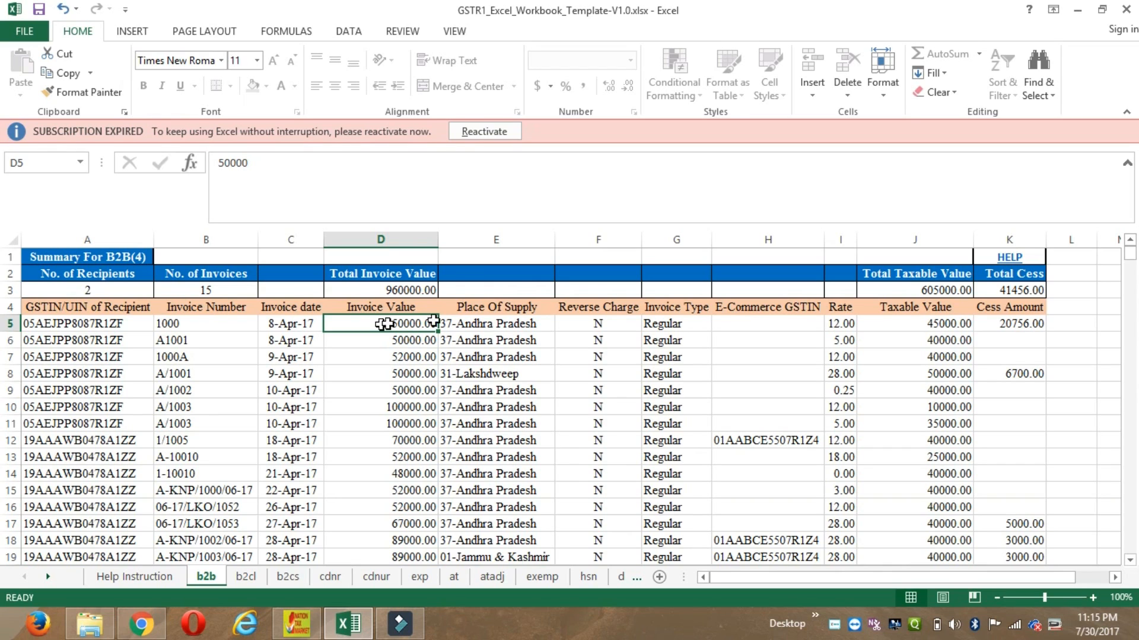
left_click(521, 327)
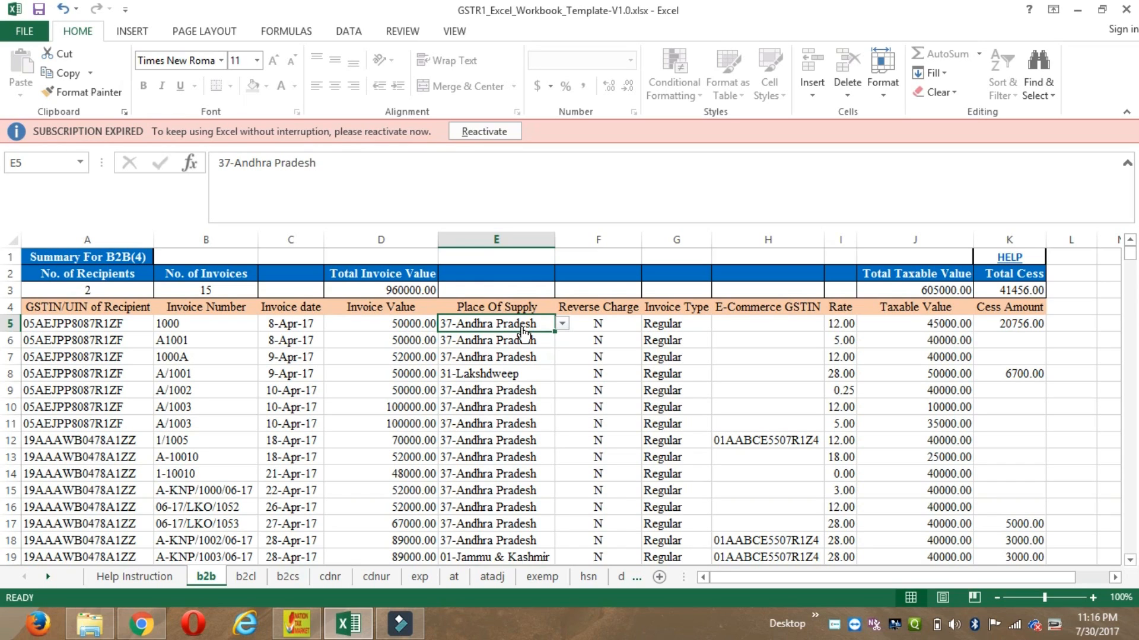
left_click(617, 334)
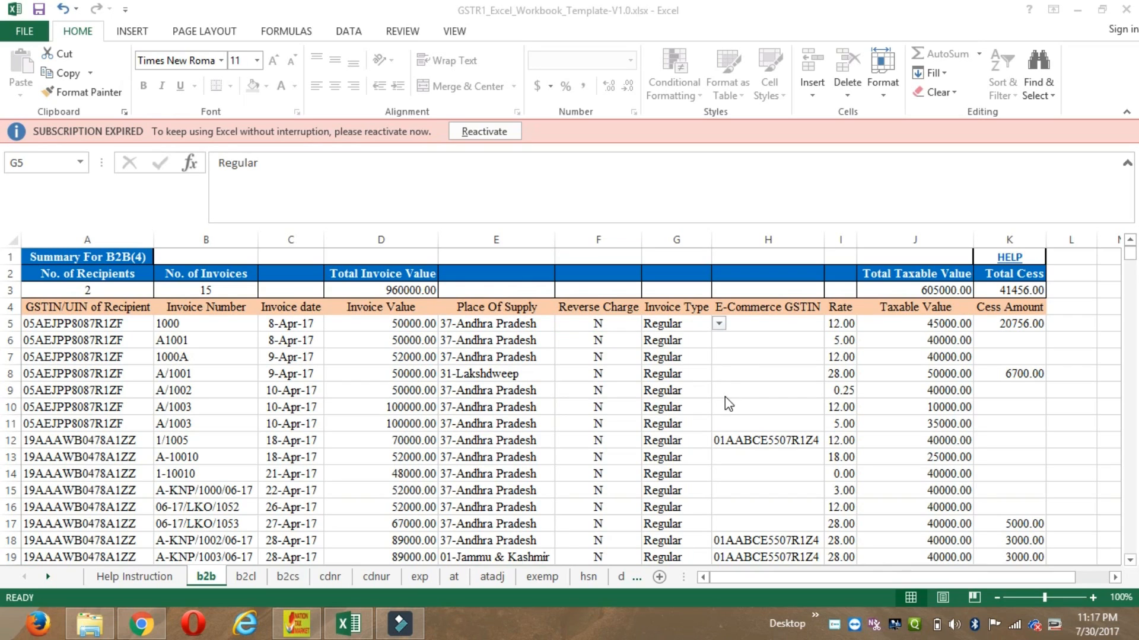
- Set the invoice type of the first b2b invoice, in row 5, to Deemed Exp
left_click(685, 329)
left_click(718, 324)
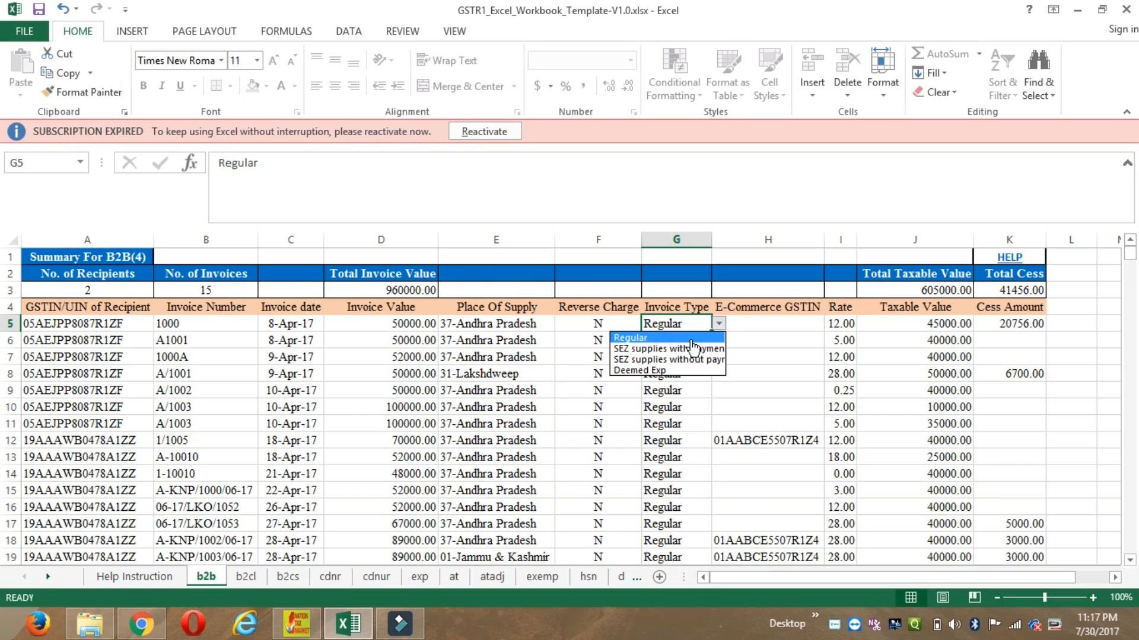
left_click(666, 370)
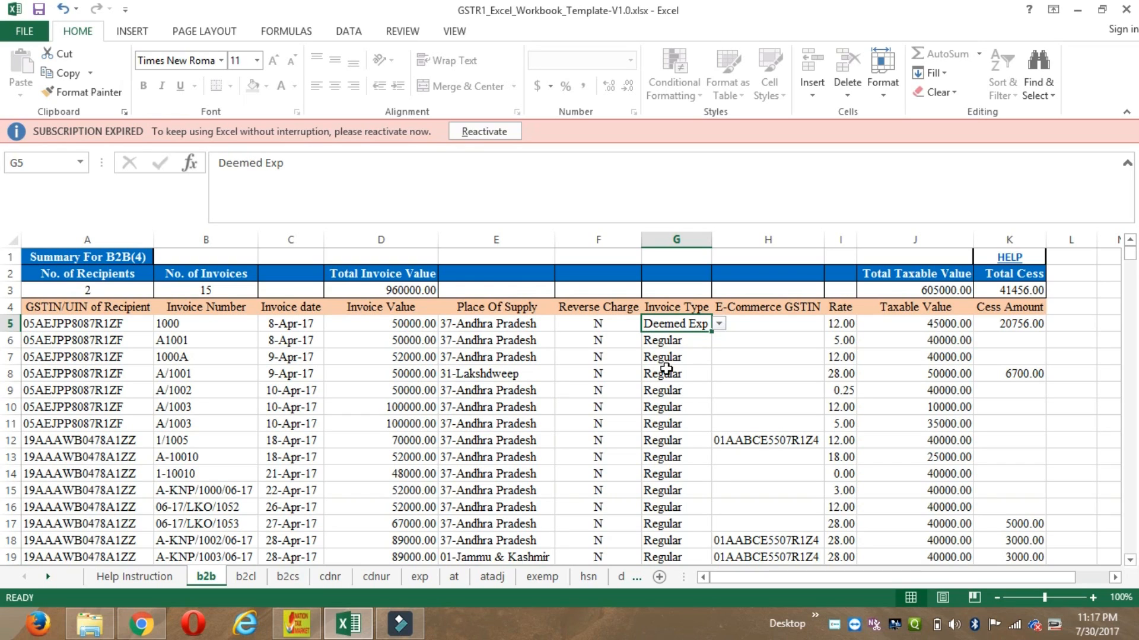
- Review the b2b sheet's E-Commerce GSTIN, rate, taxable value and cess amount entries, plus the invoice number in row 12
left_click(789, 317)
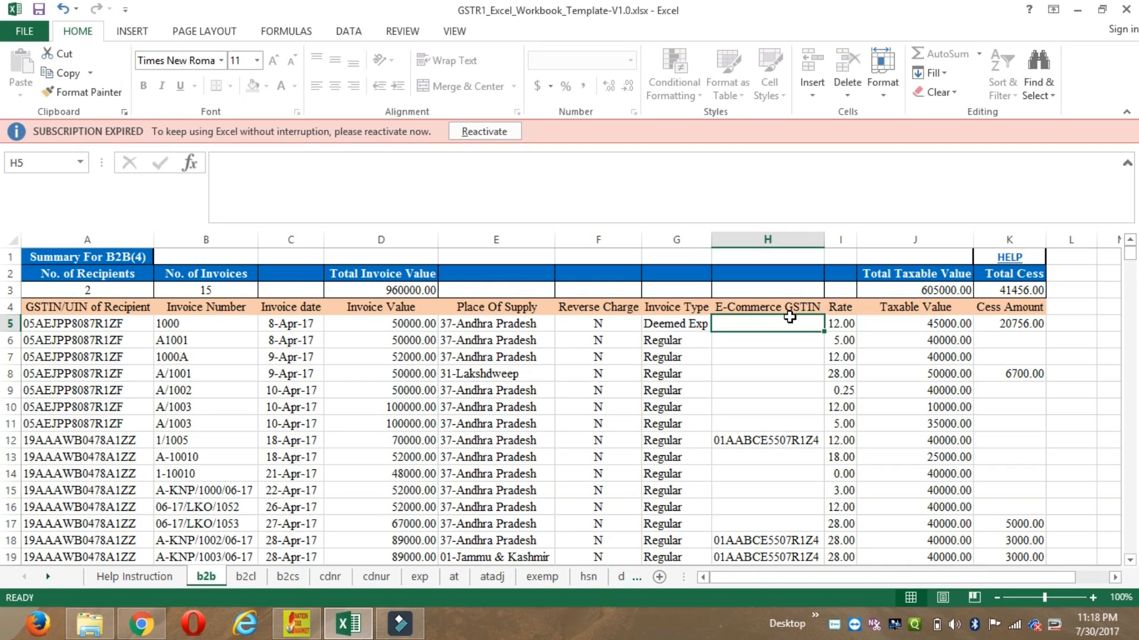
left_click(761, 440)
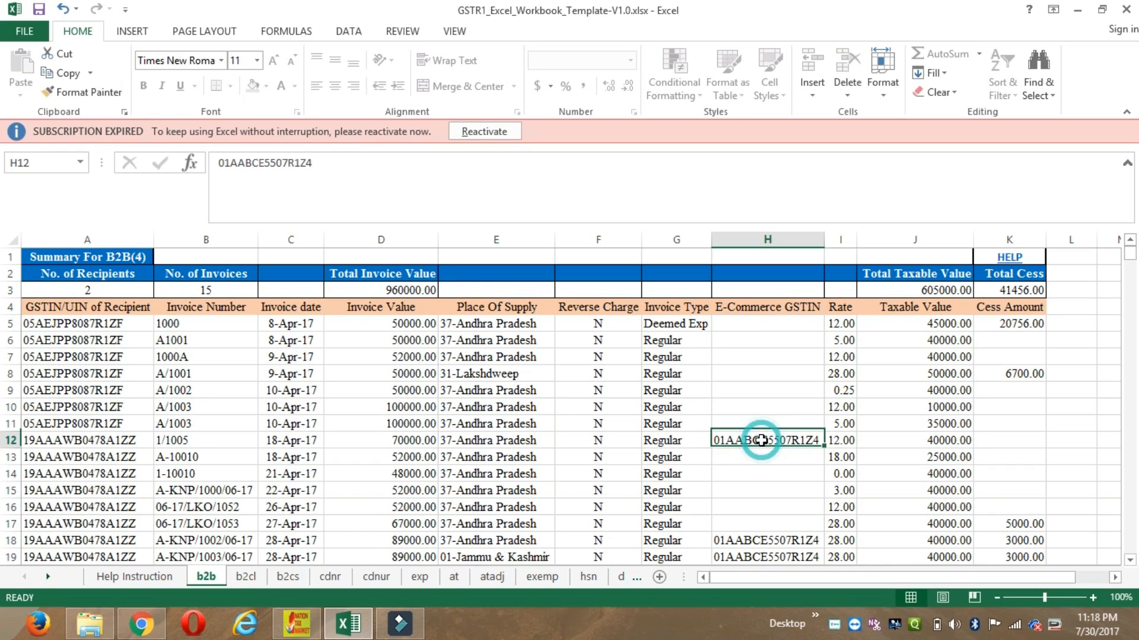
left_click(773, 322)
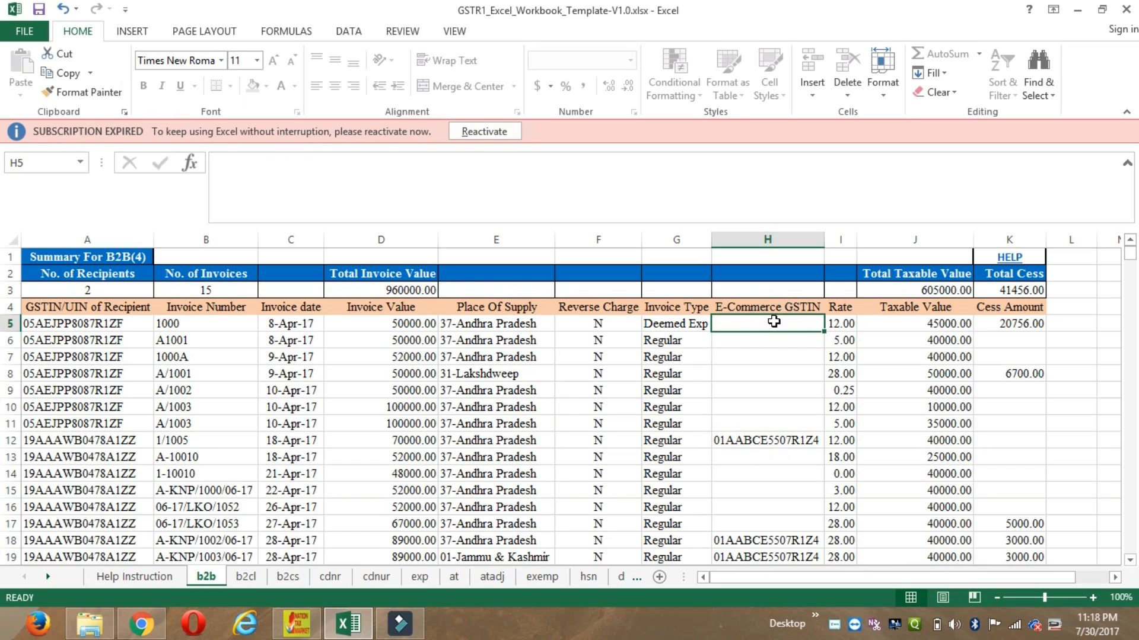
left_click(834, 321)
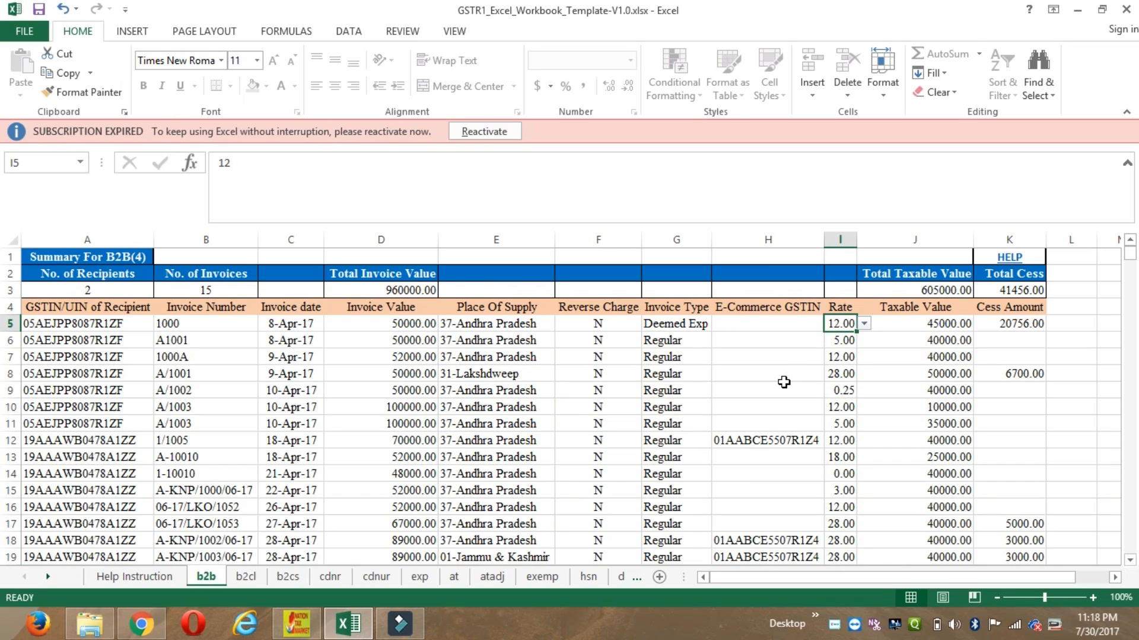
left_click(951, 325)
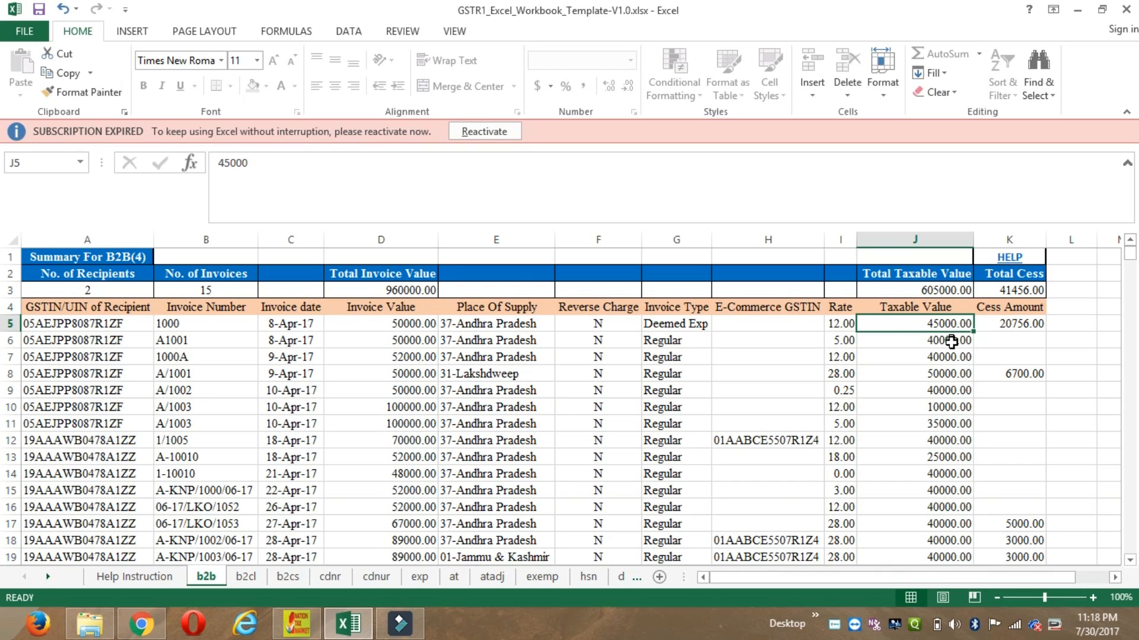
left_click(949, 340)
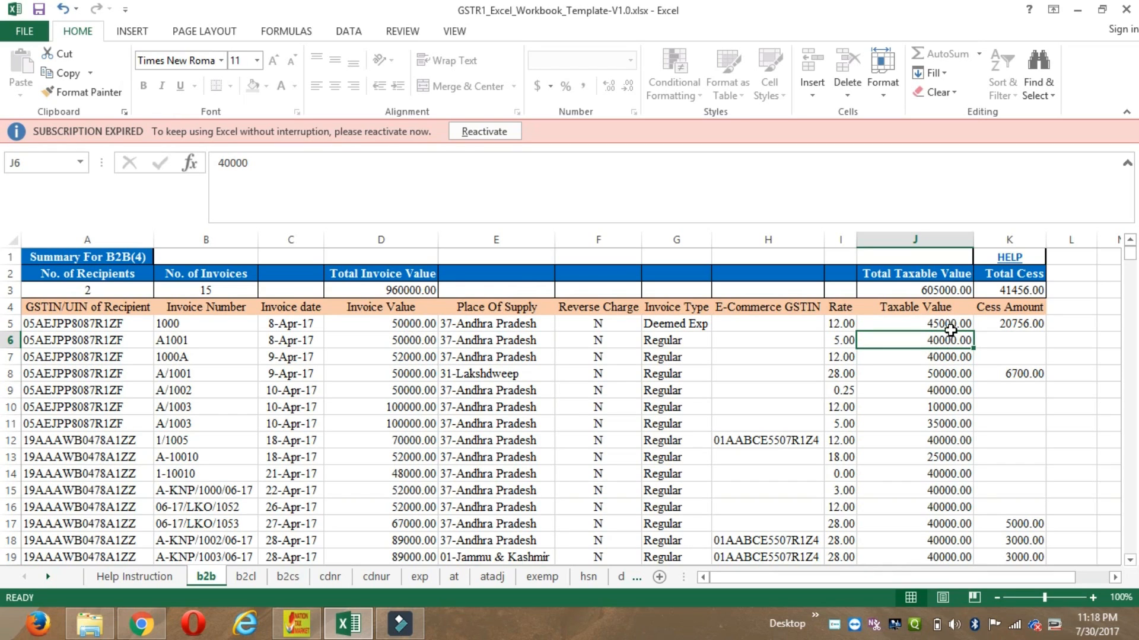
left_click(948, 325)
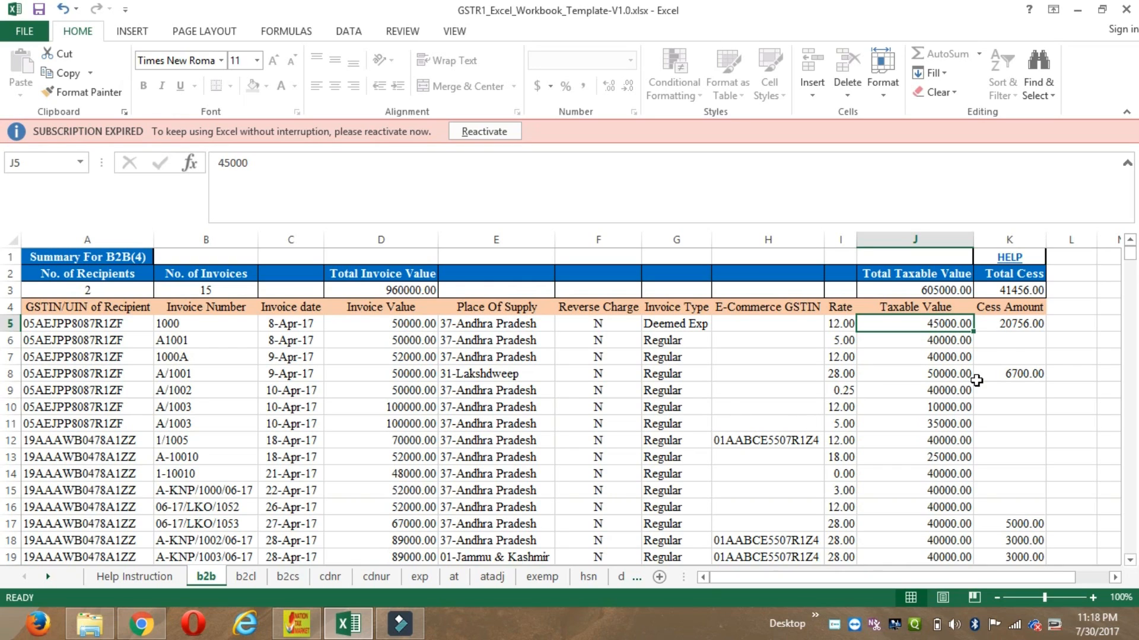
left_click(1011, 325)
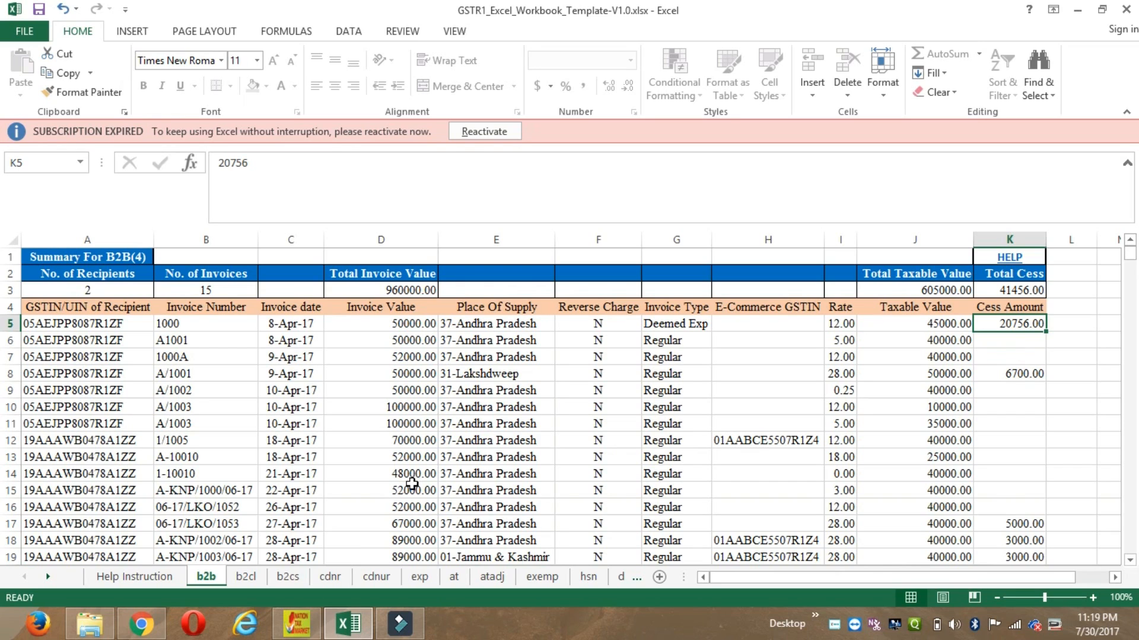
left_click(232, 439)
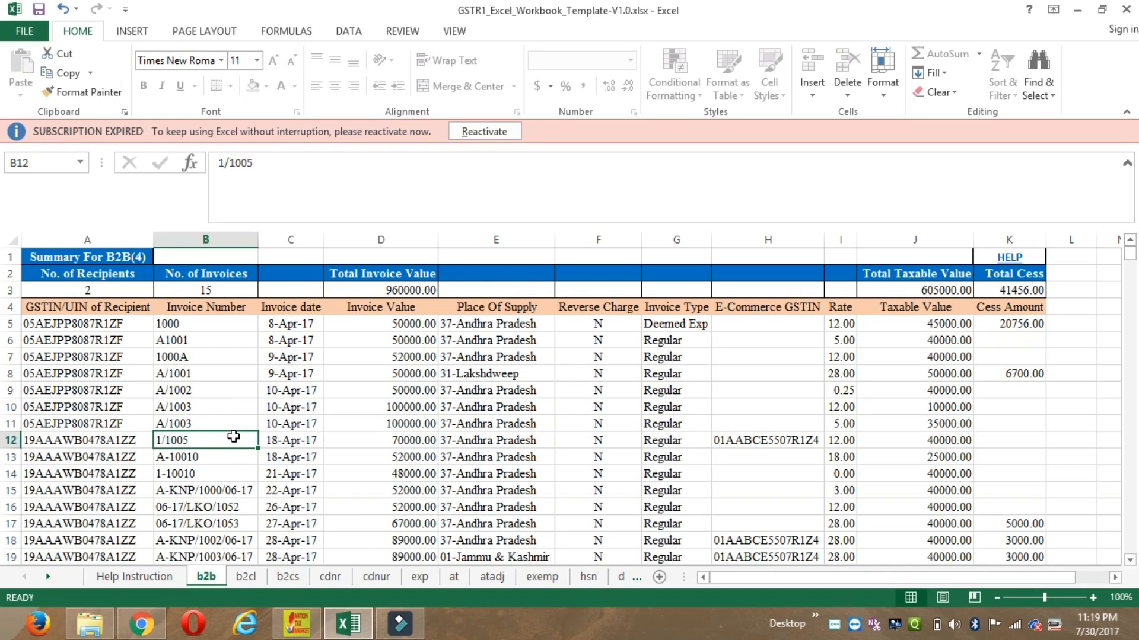
- Open the b2cl sheet and review every field of the first invoice, from invoice number through E-Commerce GSTIN
left_click(249, 580)
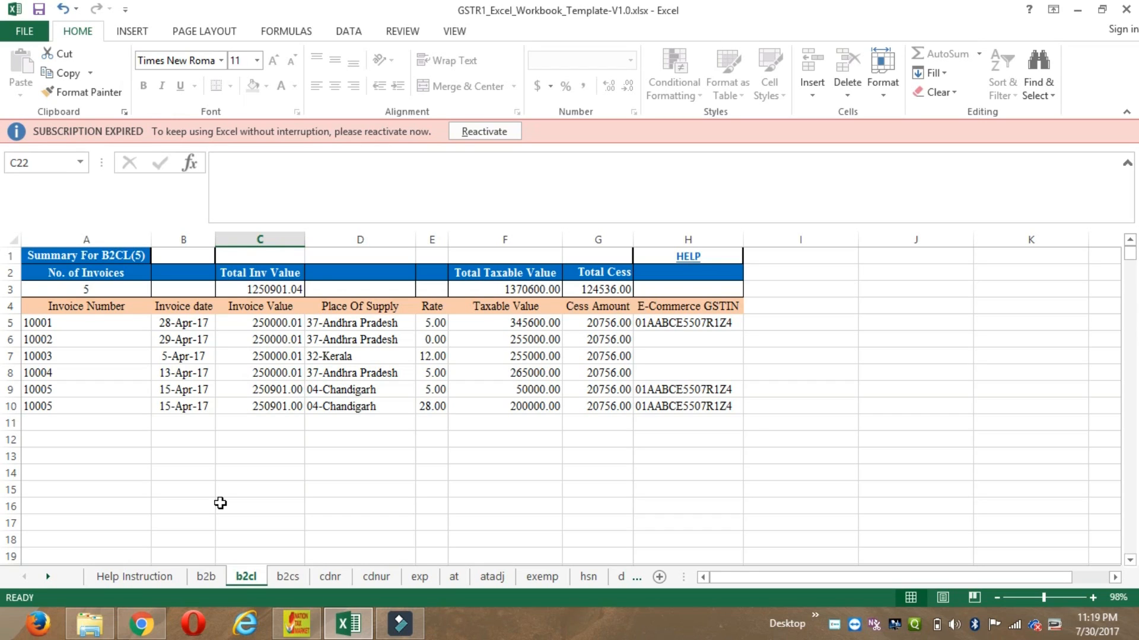
left_click(79, 323)
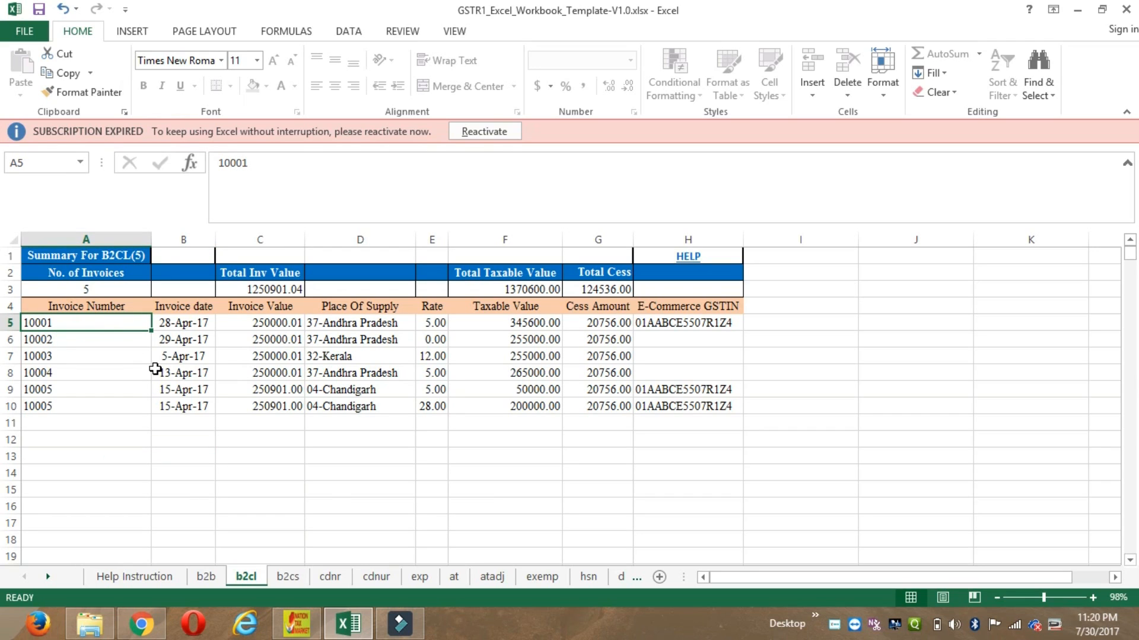
left_click(195, 324)
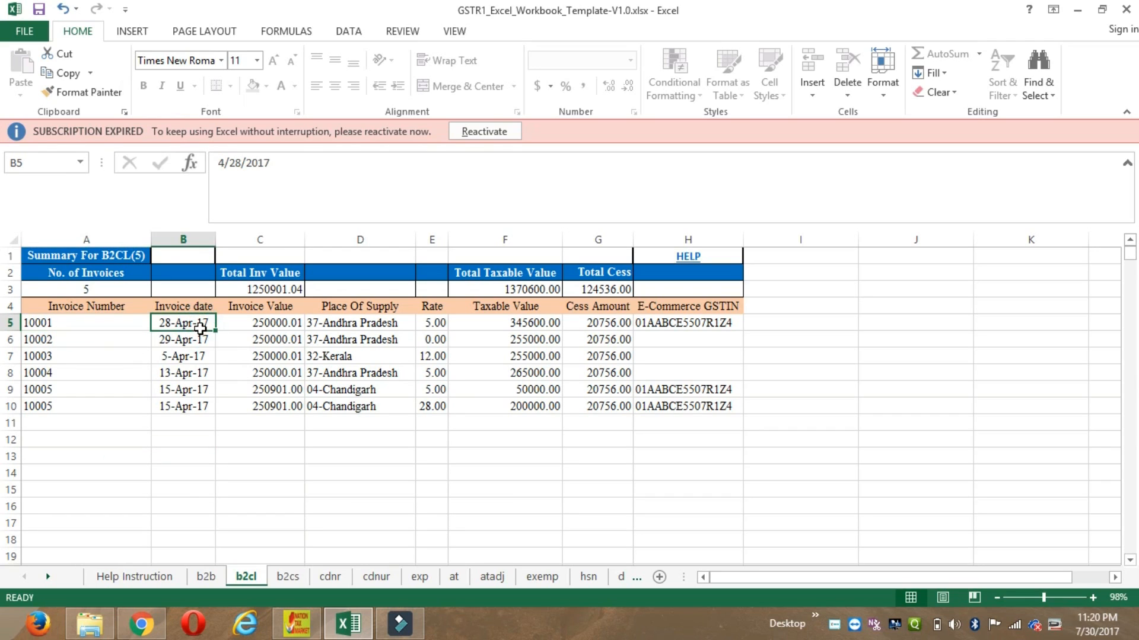
left_click(264, 323)
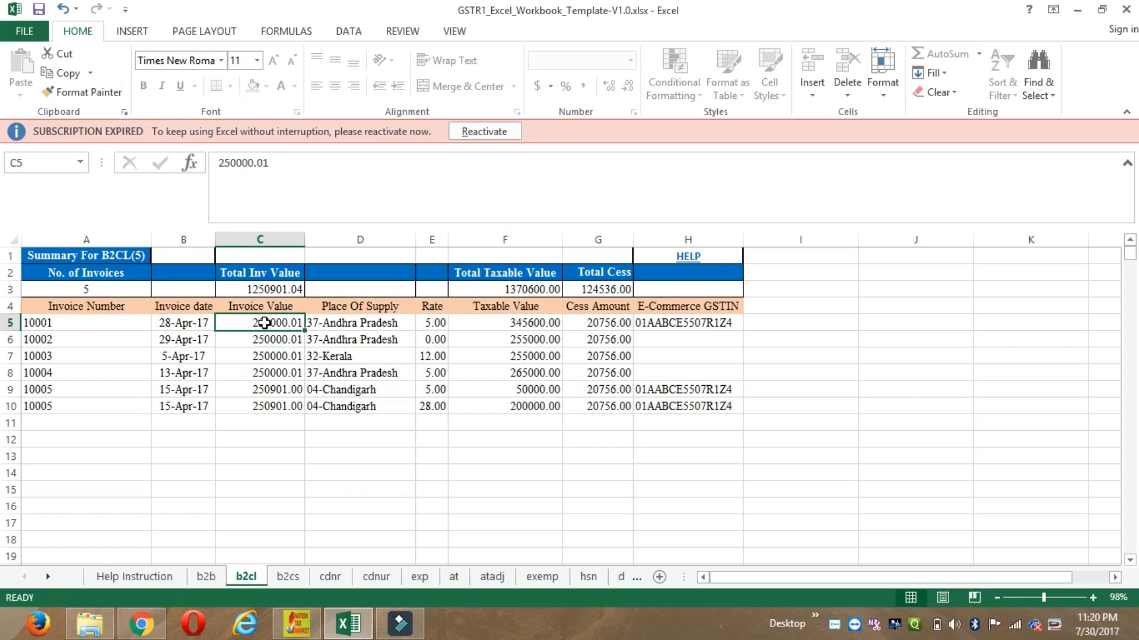
left_click(366, 324)
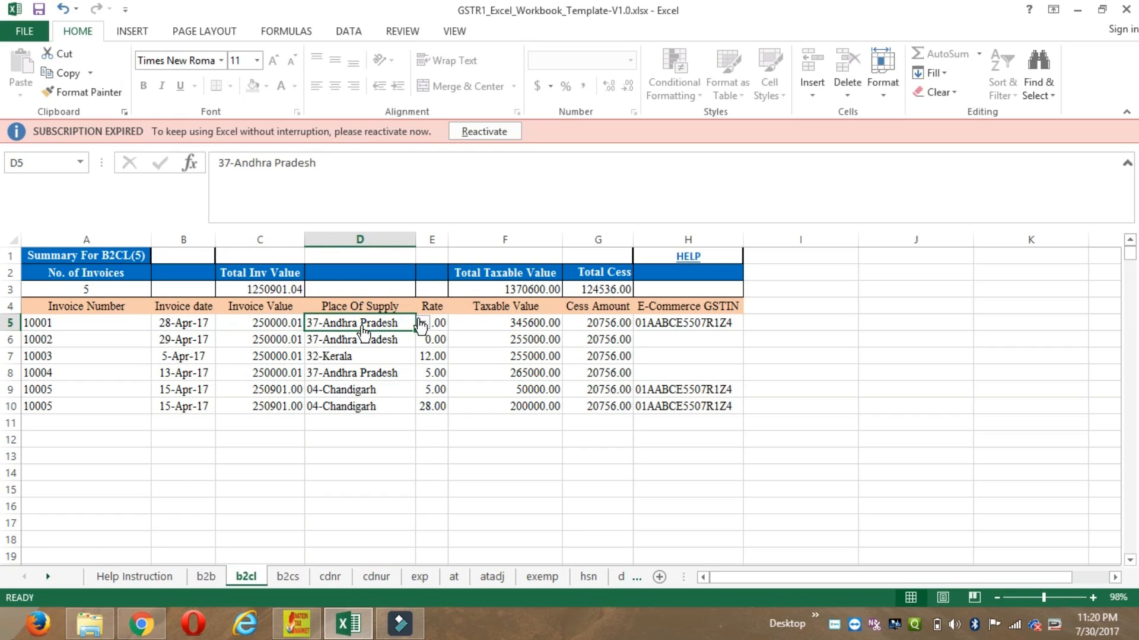
left_click(438, 323)
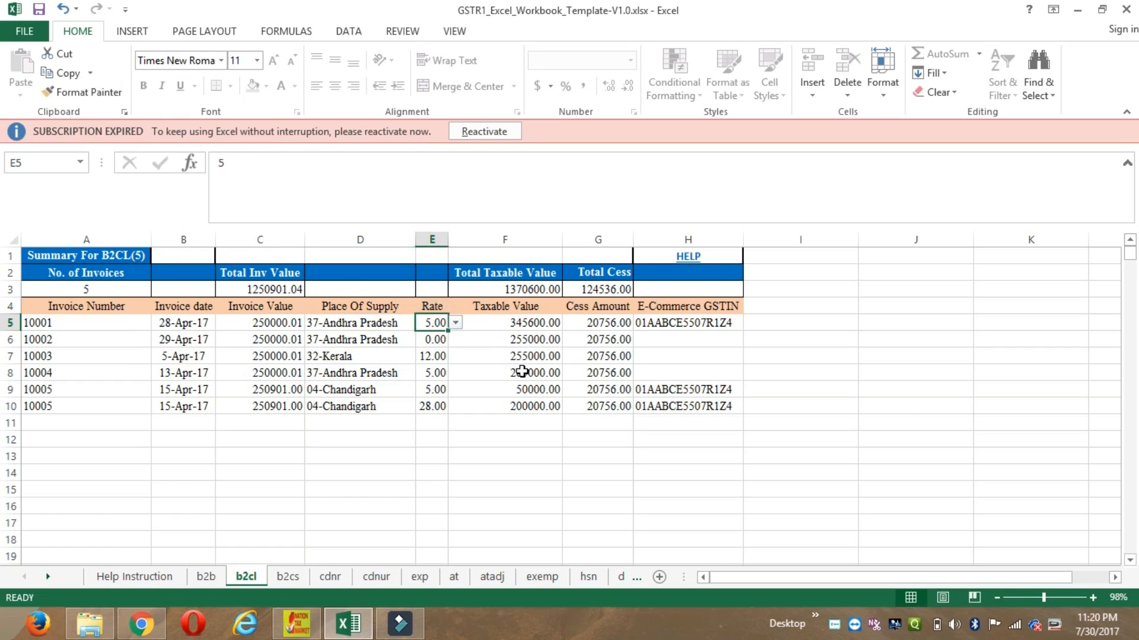
left_click(531, 326)
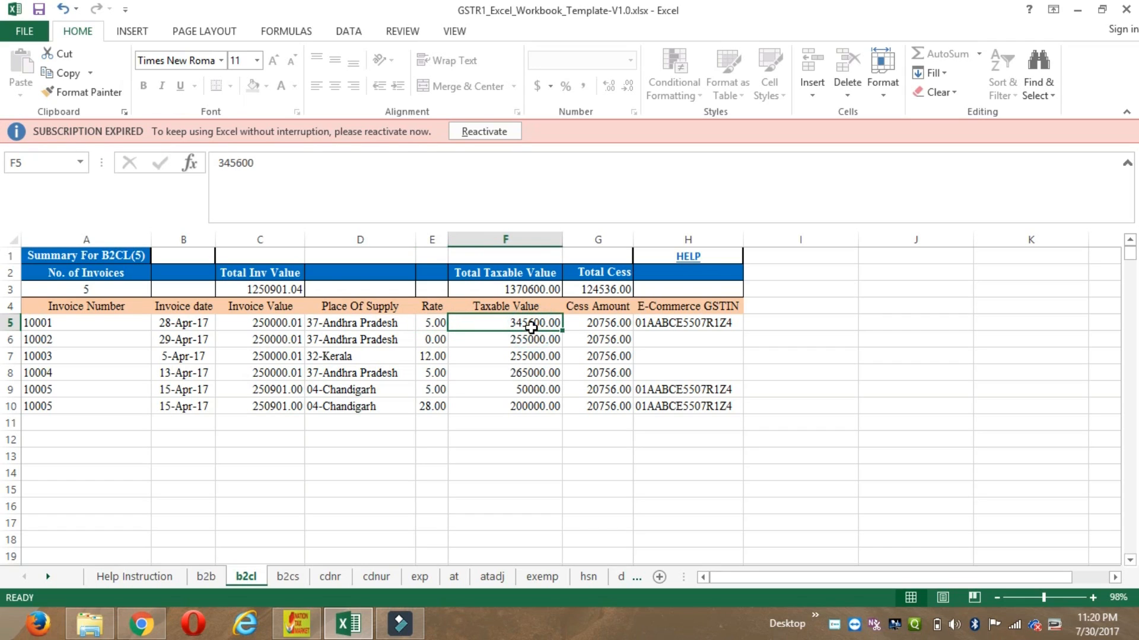
left_click(600, 326)
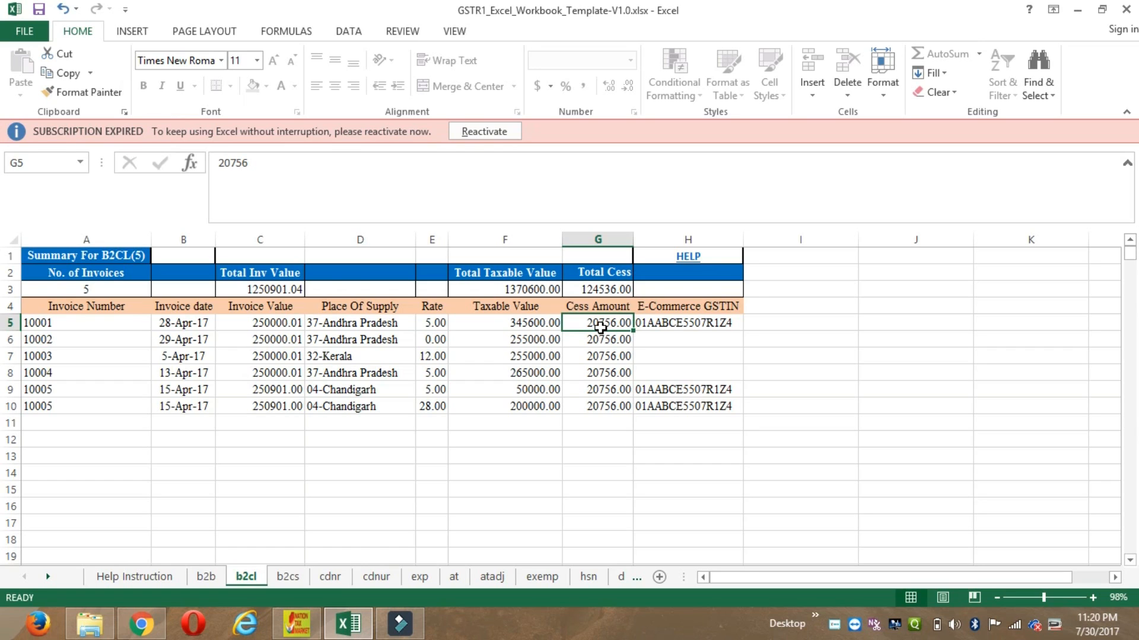
left_click(687, 326)
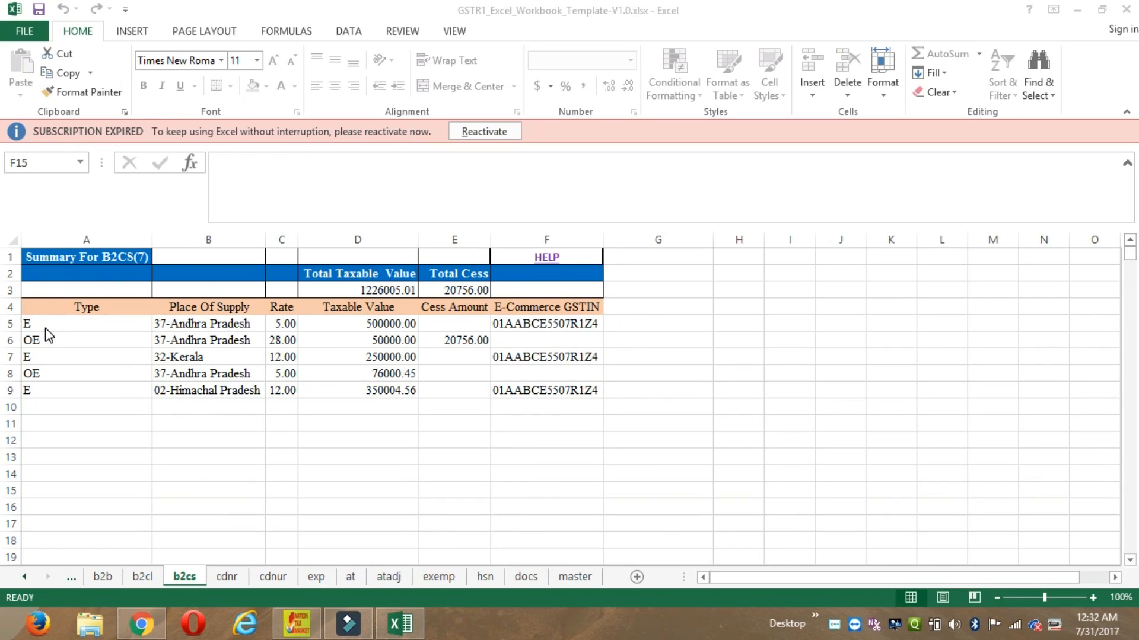
- Review the first b2cs entry in row 5: type, place of supply, rate and taxable value
left_click(45, 328)
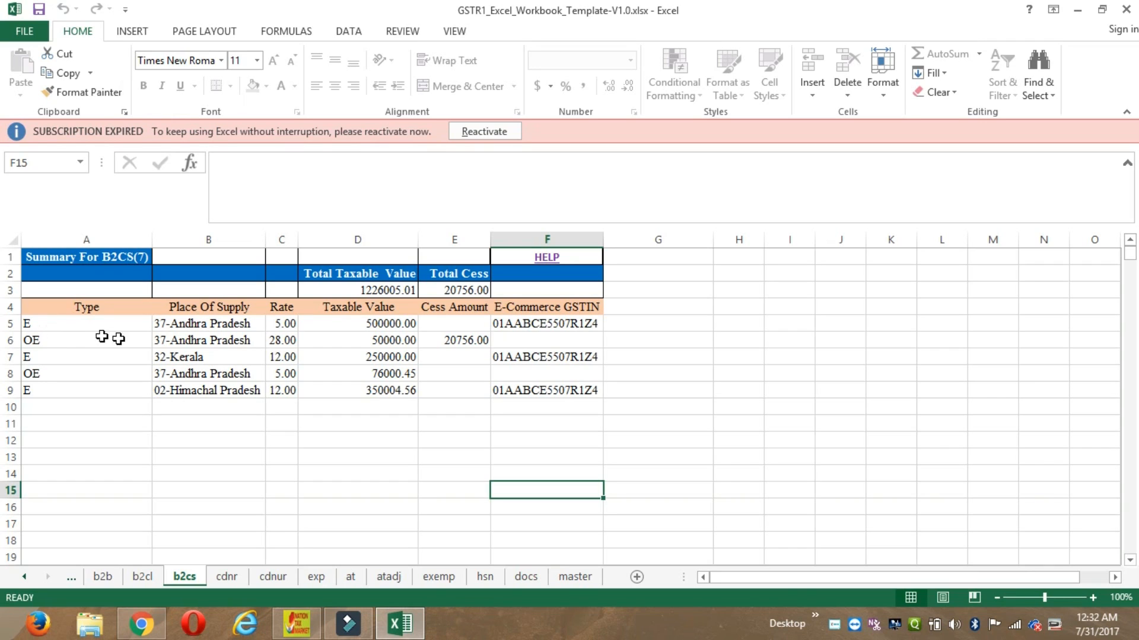
left_click(195, 327)
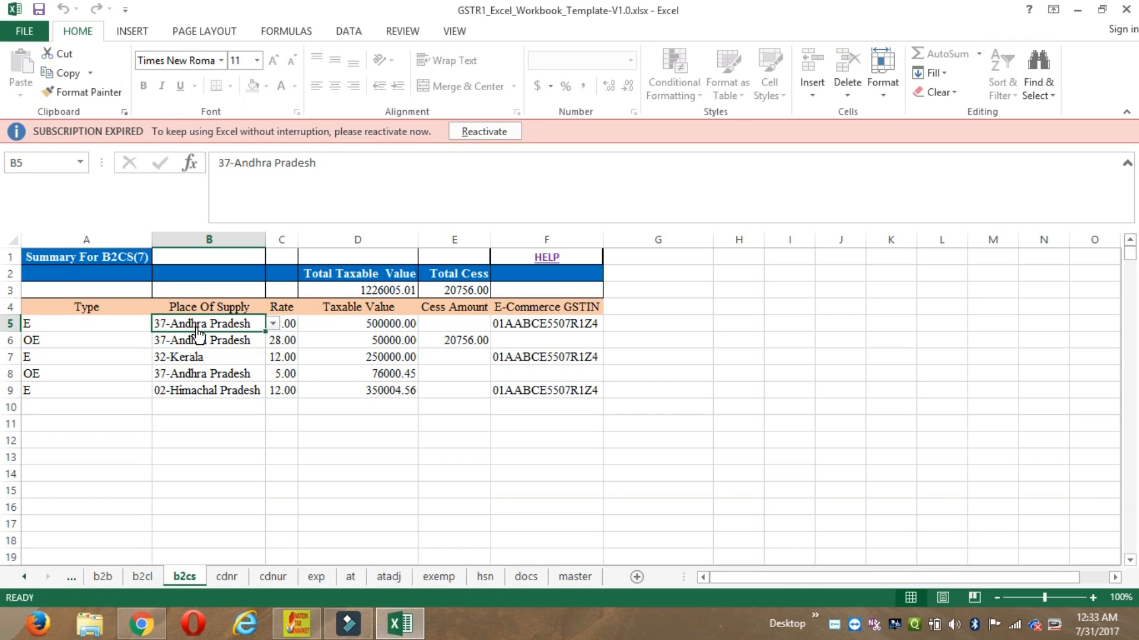
left_click(287, 325)
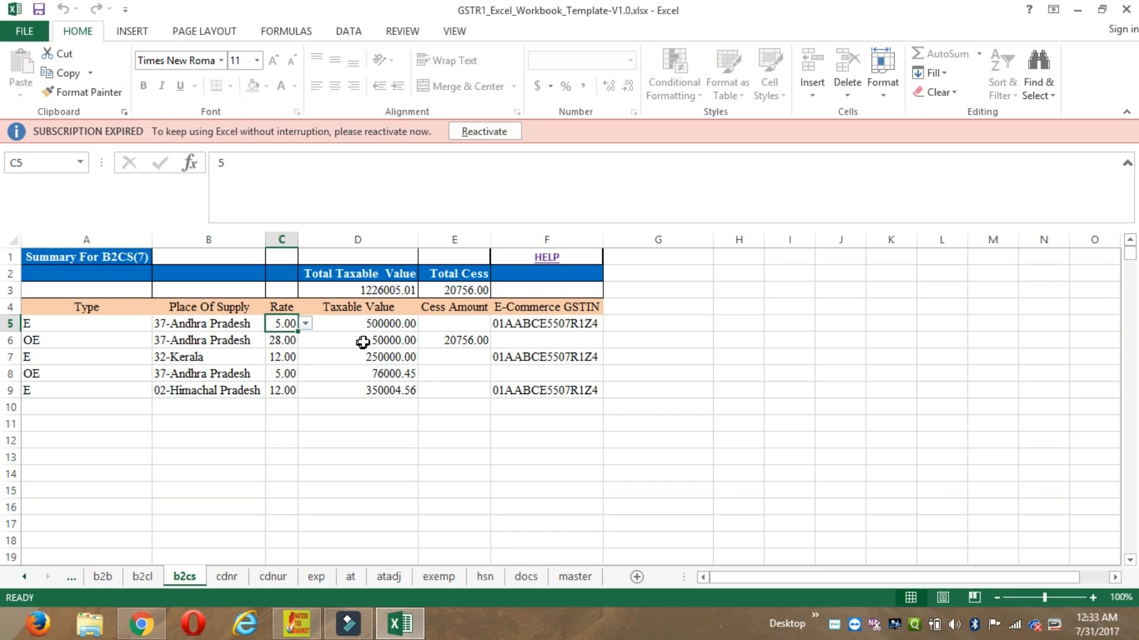
left_click(375, 323)
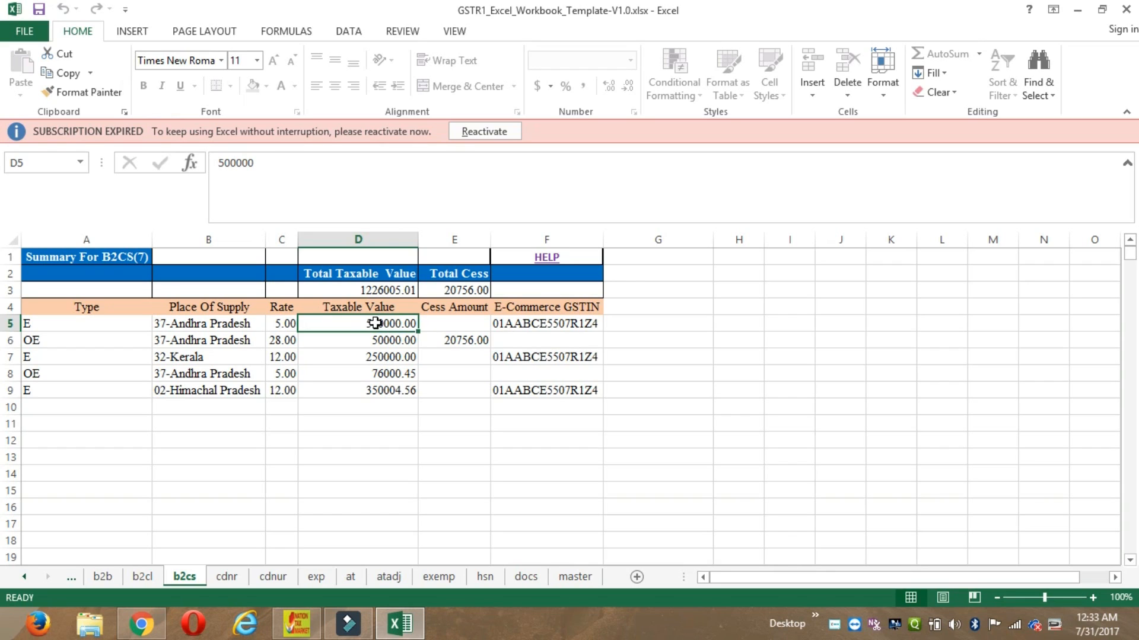
- Review the Kerala entry's place of supply, type and rate, plus the Himachal Pradesh entry's place of supply, rate and taxable value
left_click(225, 360)
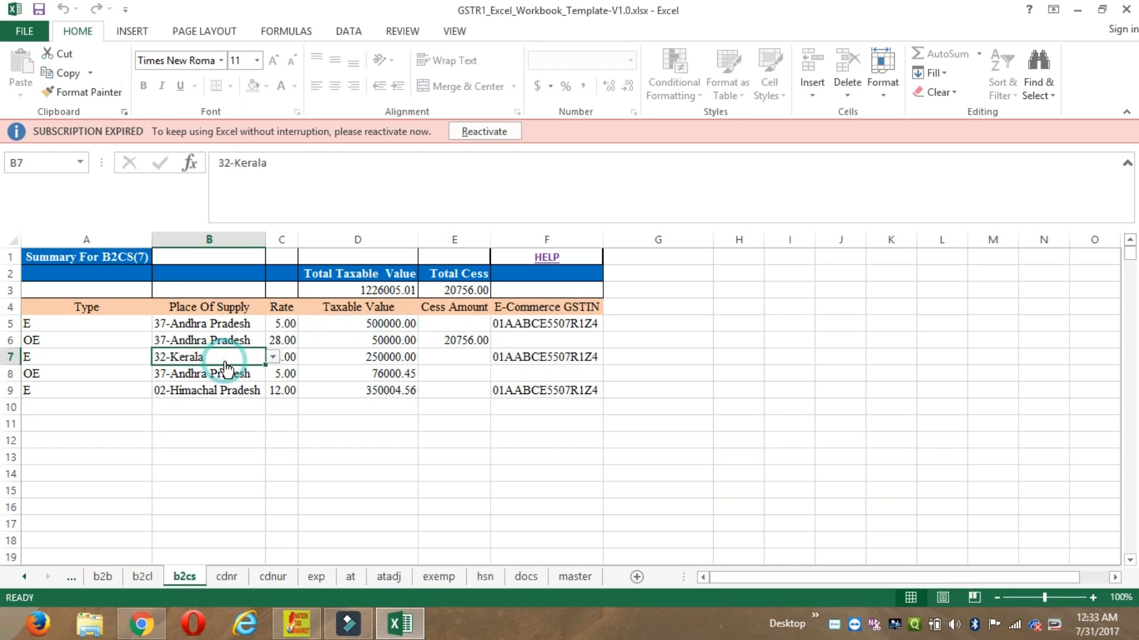
left_click(118, 362)
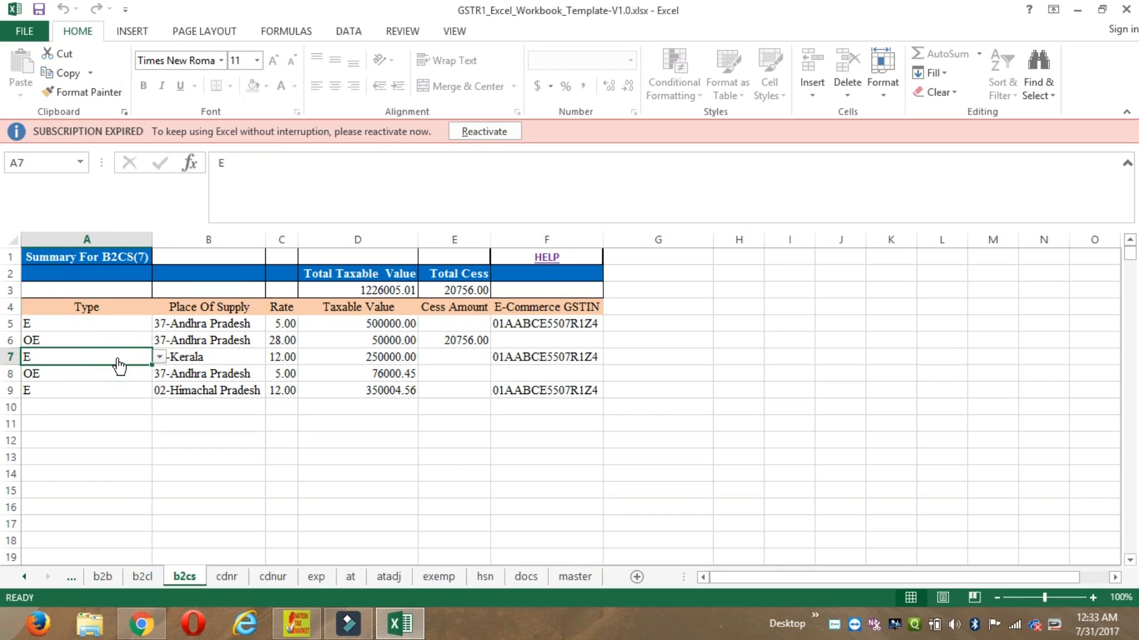
left_click(293, 360)
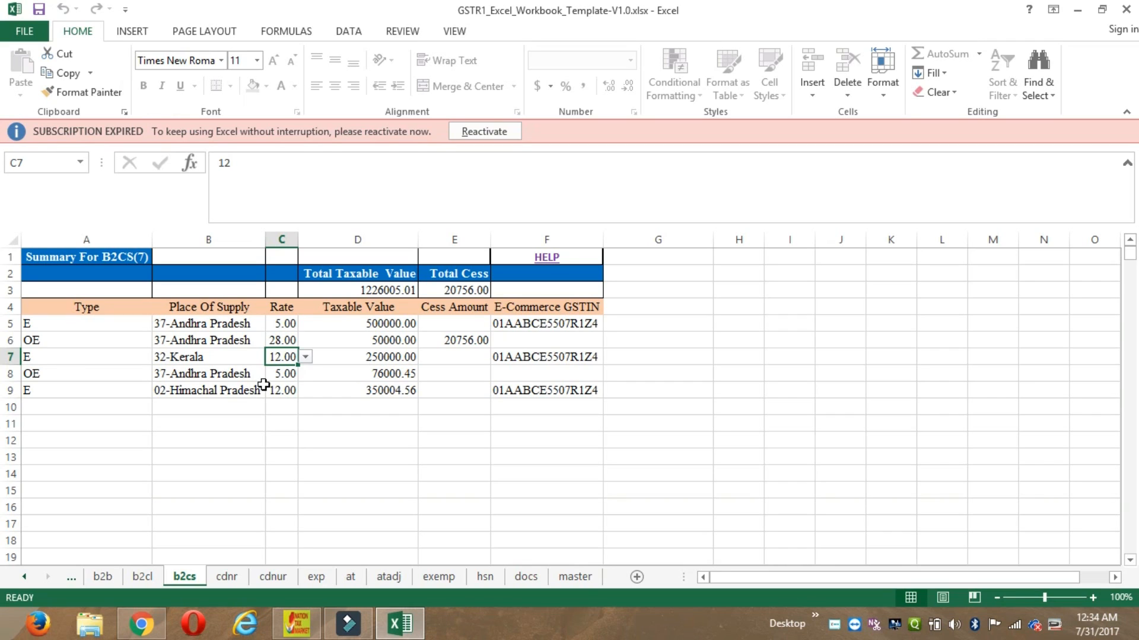
left_click(226, 401)
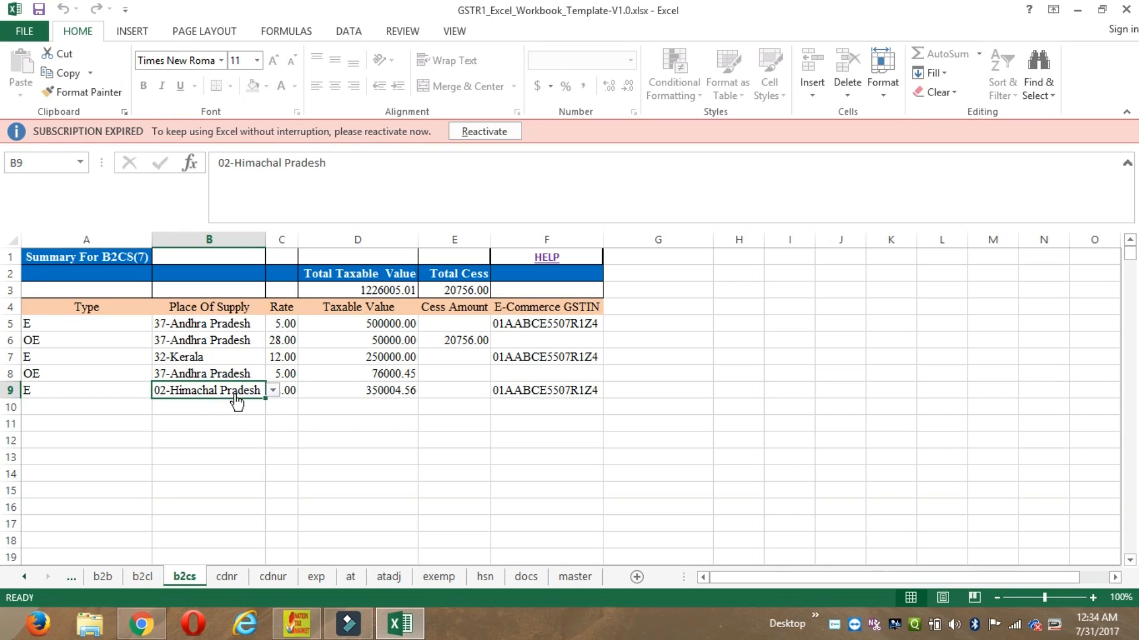
left_click(290, 394)
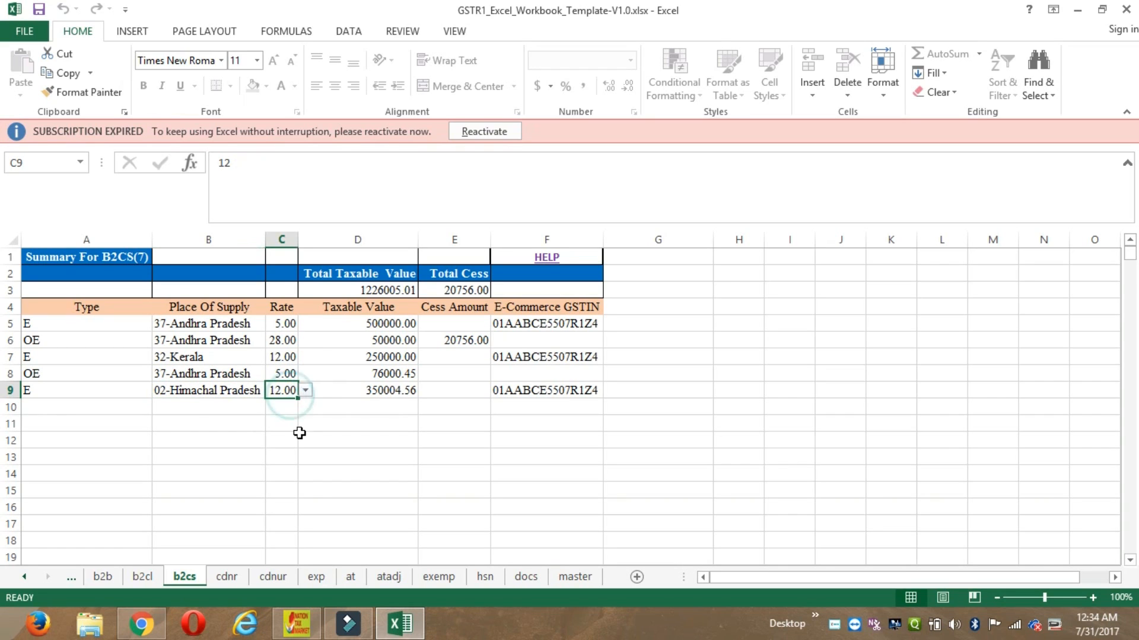
left_click(341, 391)
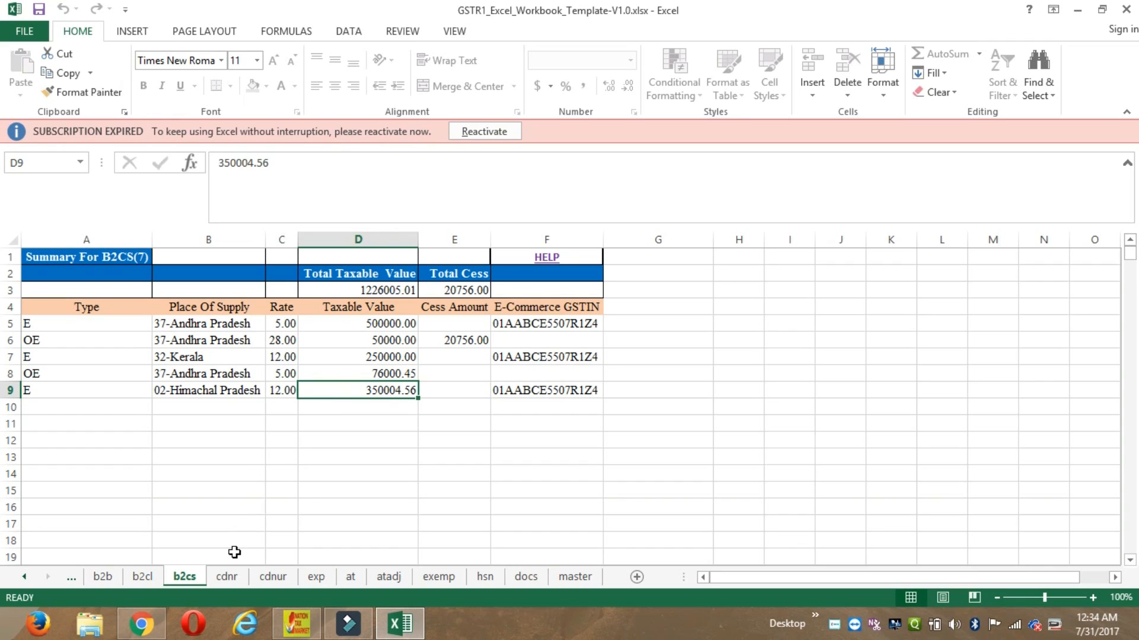
- Open the cdnr sheet and review row 5 from the recipient's GSTIN through the invoice and voucher numbers and dates to the document type
left_click(226, 577)
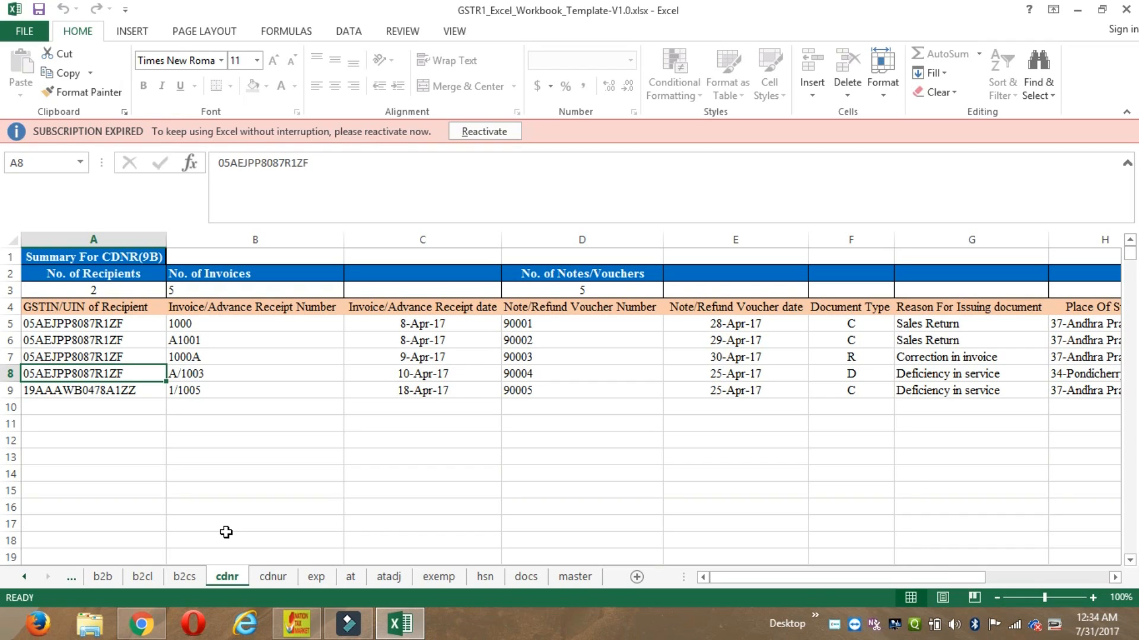
left_click(101, 329)
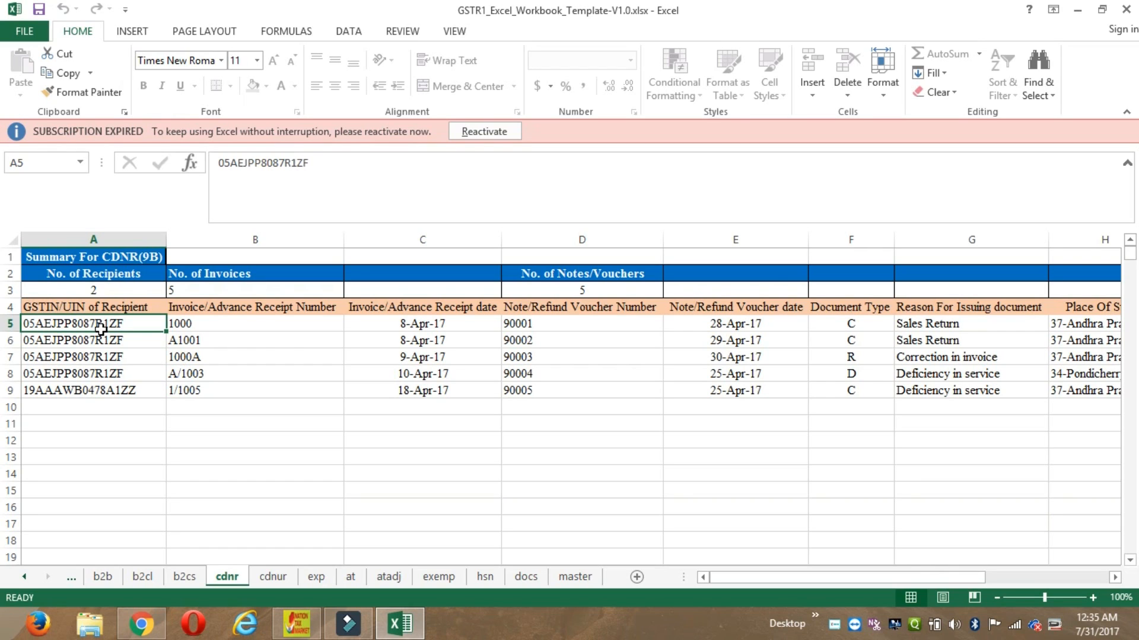
left_click(212, 328)
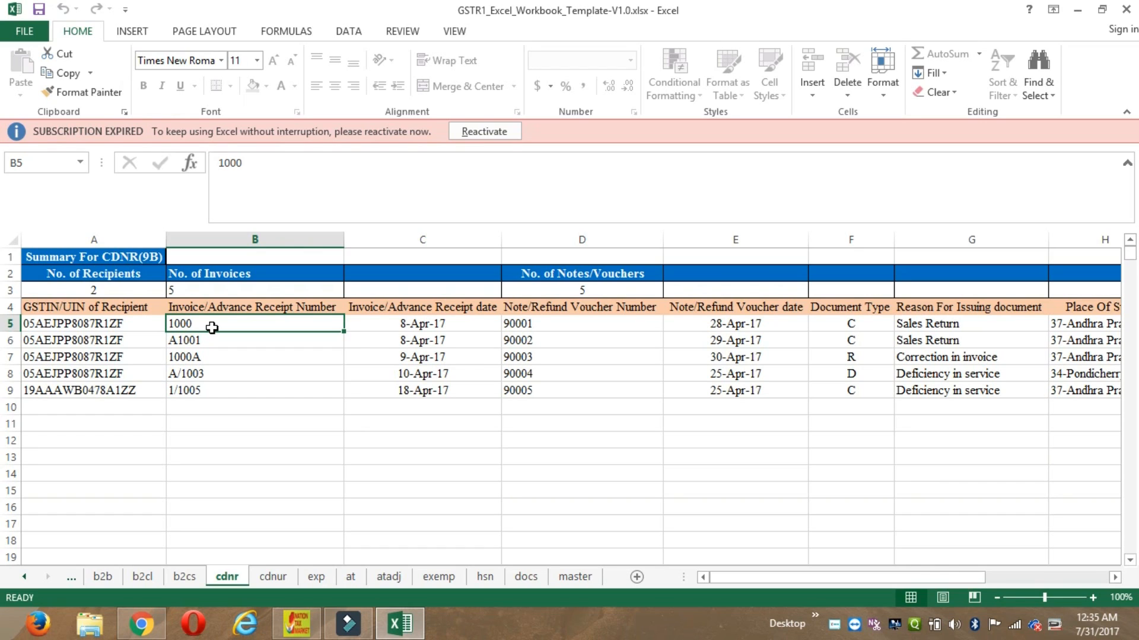
left_click(224, 327)
left_click(387, 328)
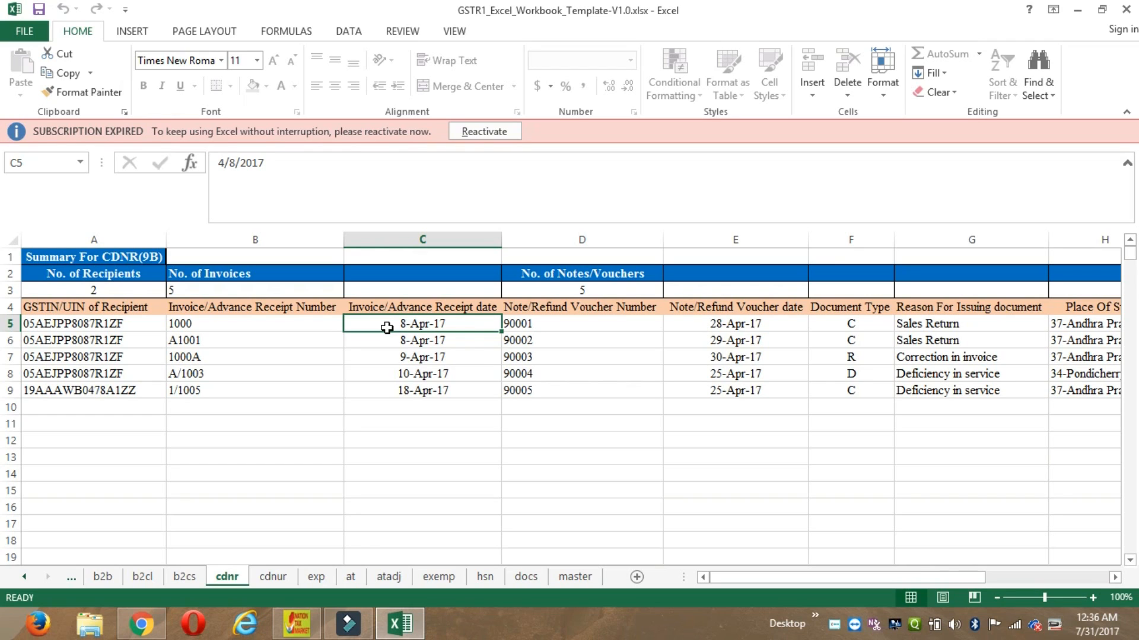
left_click(531, 325)
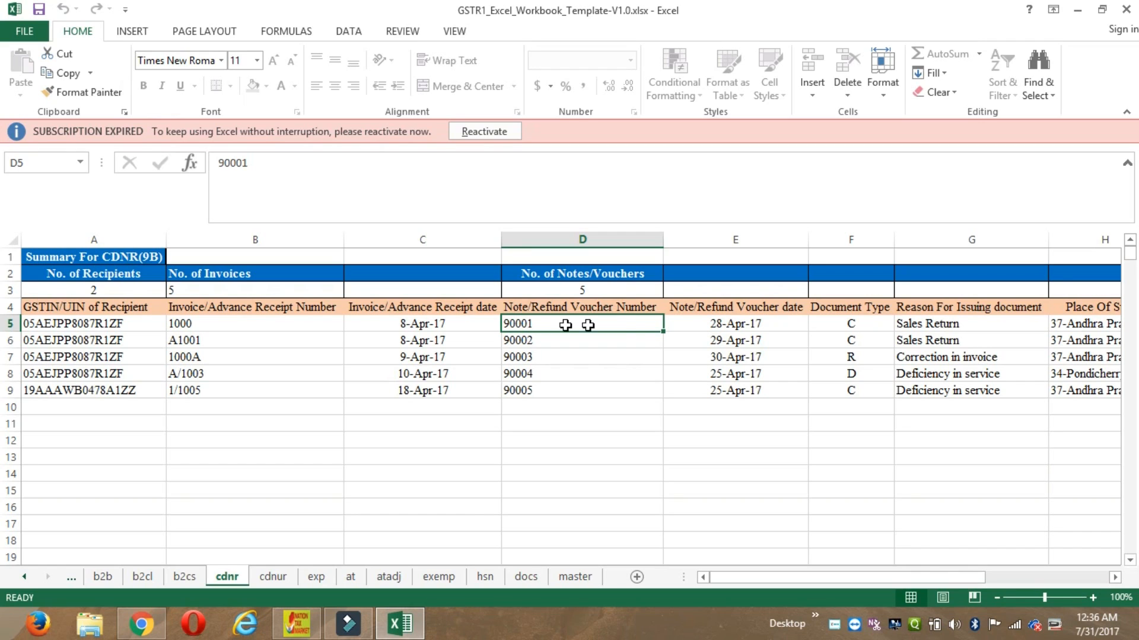
left_click(706, 323)
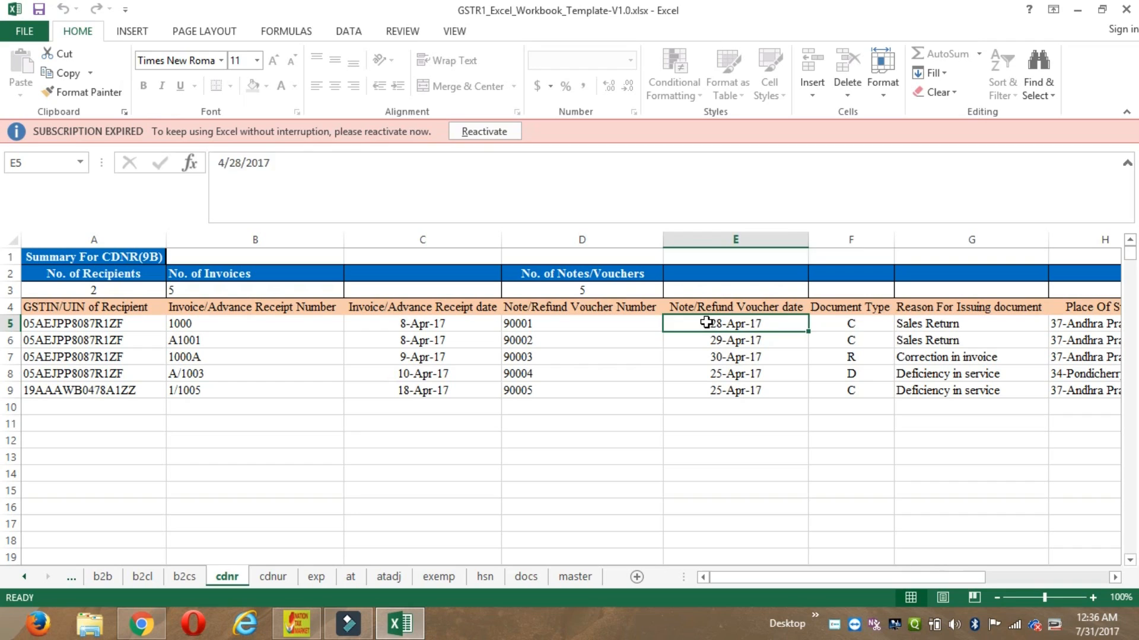
key("Right")
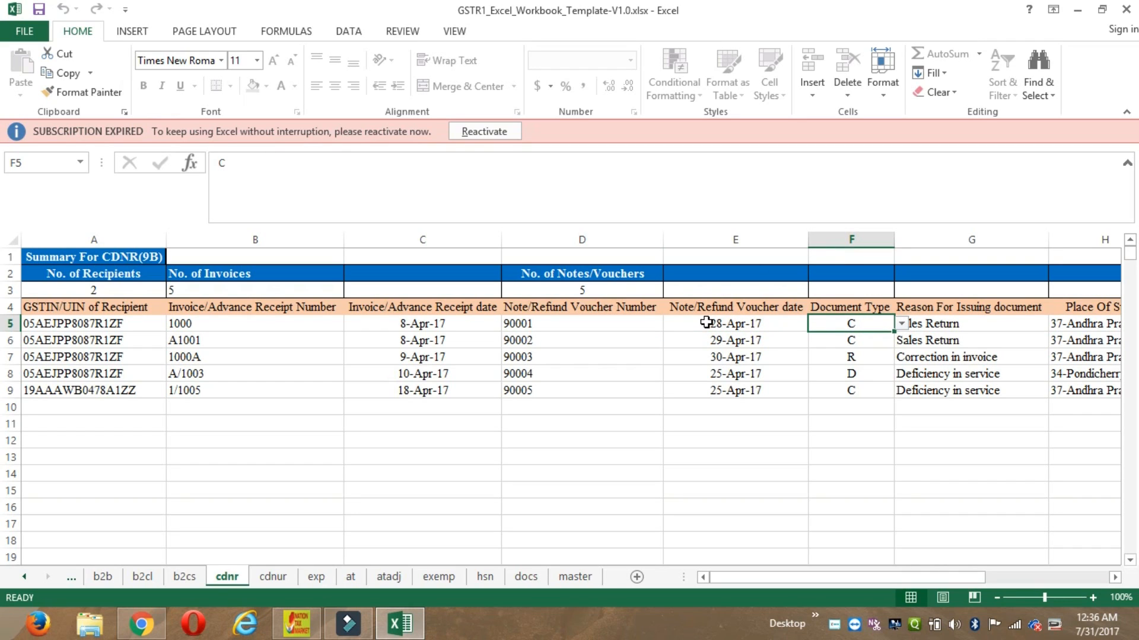
- Review the rest of cdnr row 5, from the reason for issuing the document through Pre GST, then recheck the reason
left_click(982, 323)
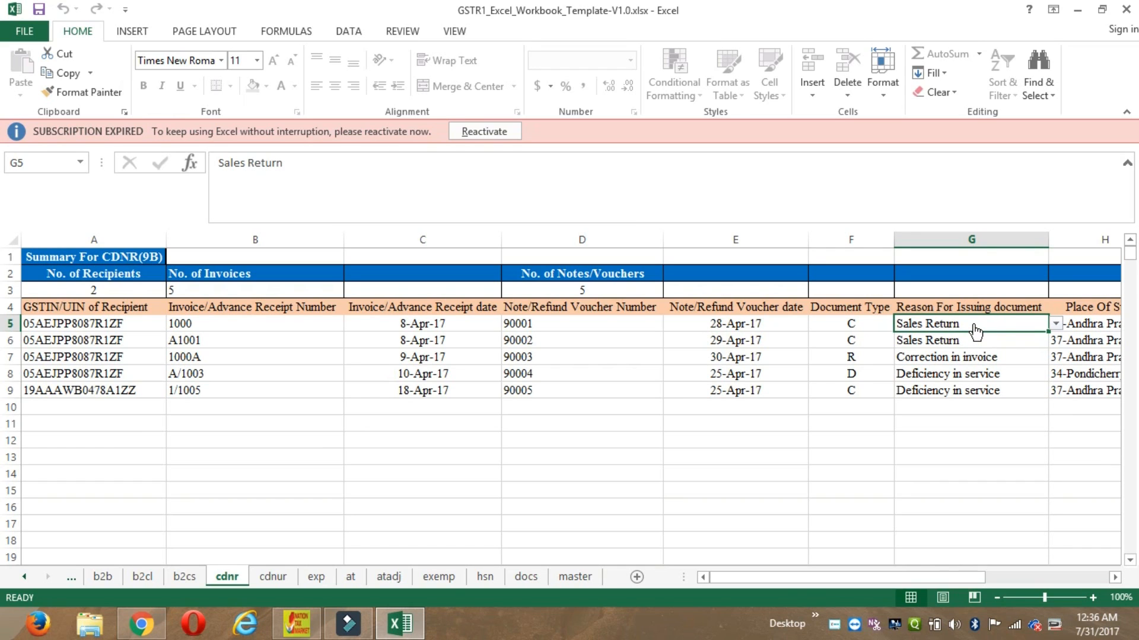
key("Right")
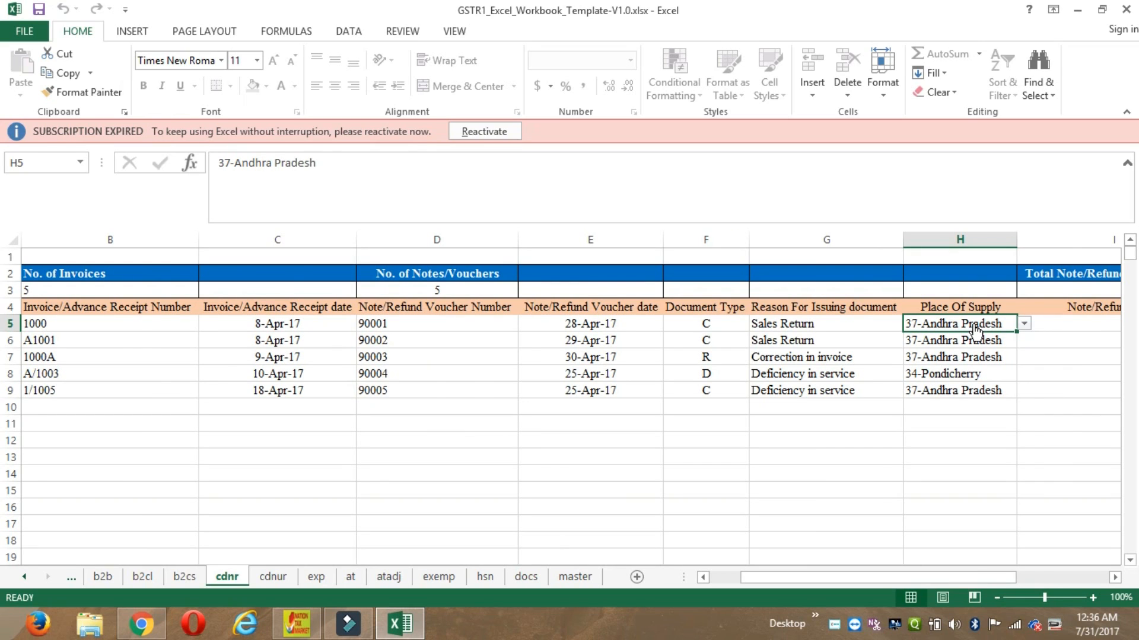
key("Right")
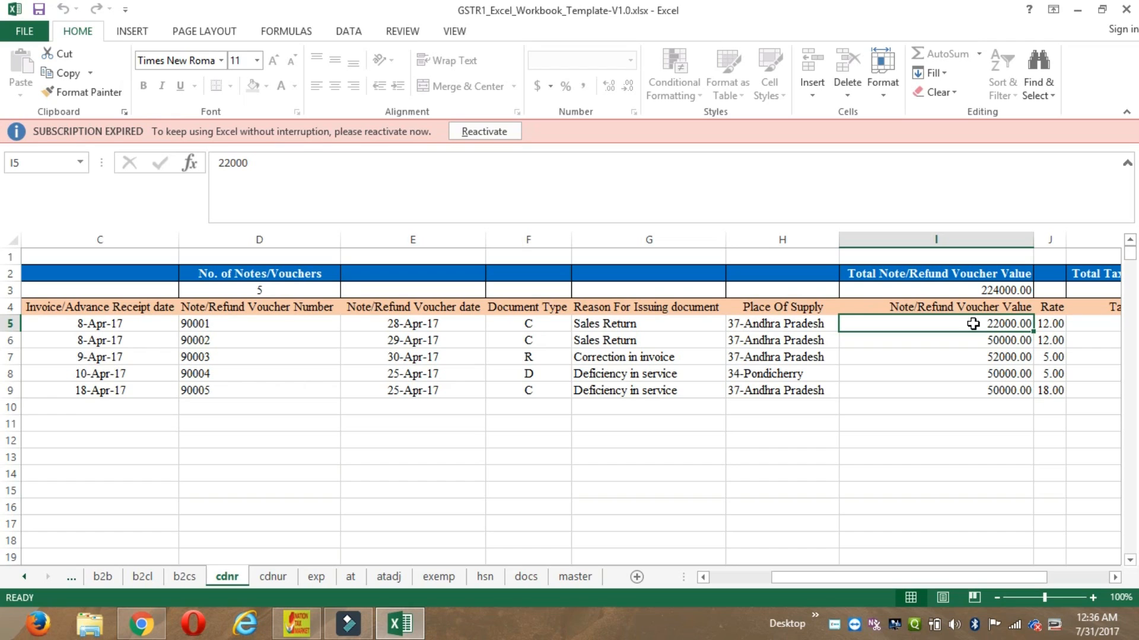
key("Right")
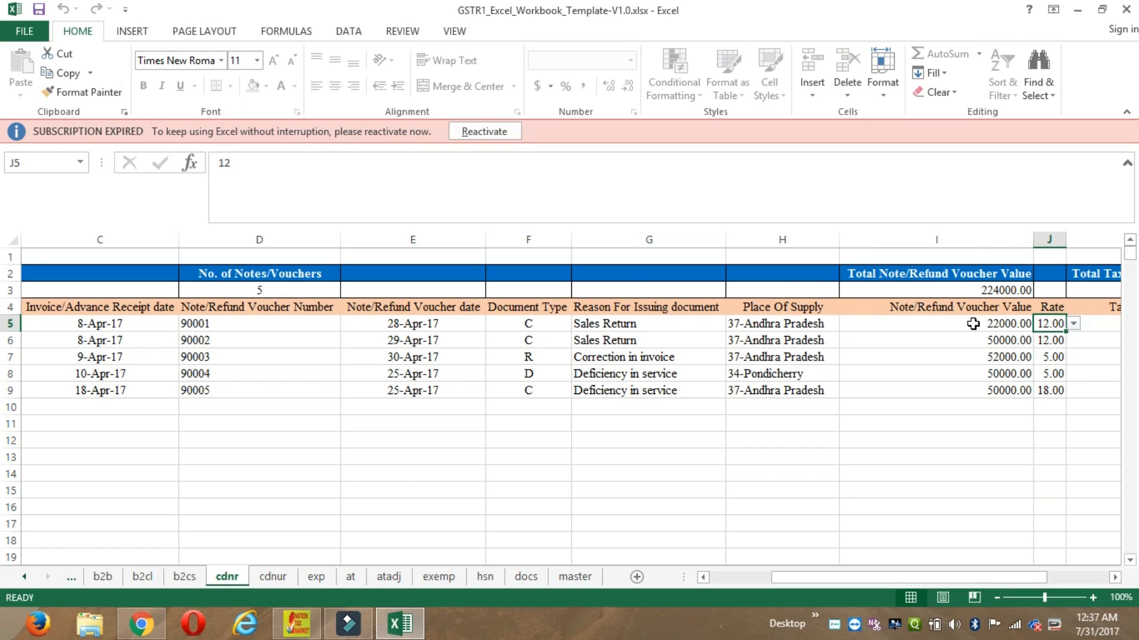
key("Right")
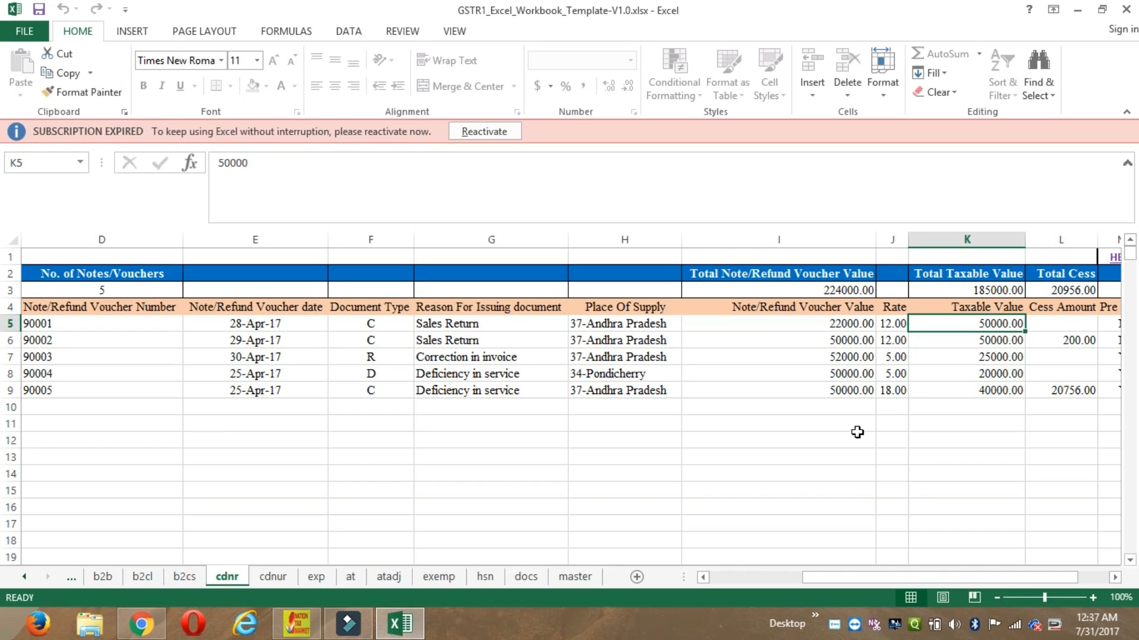
key("Right")
key("Right")
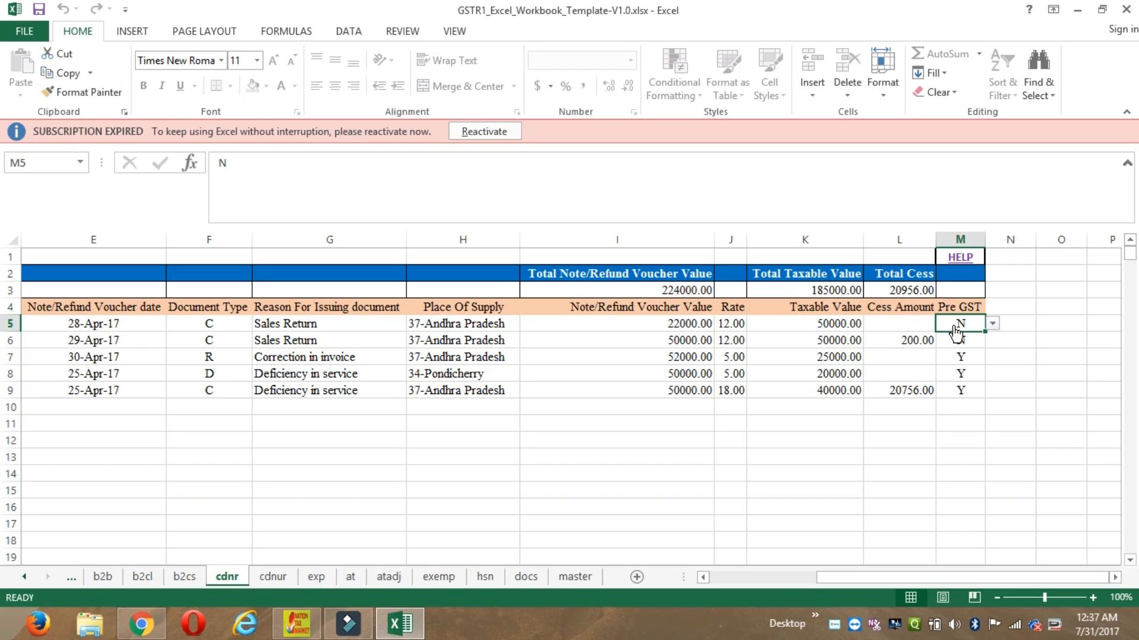
left_click(296, 328)
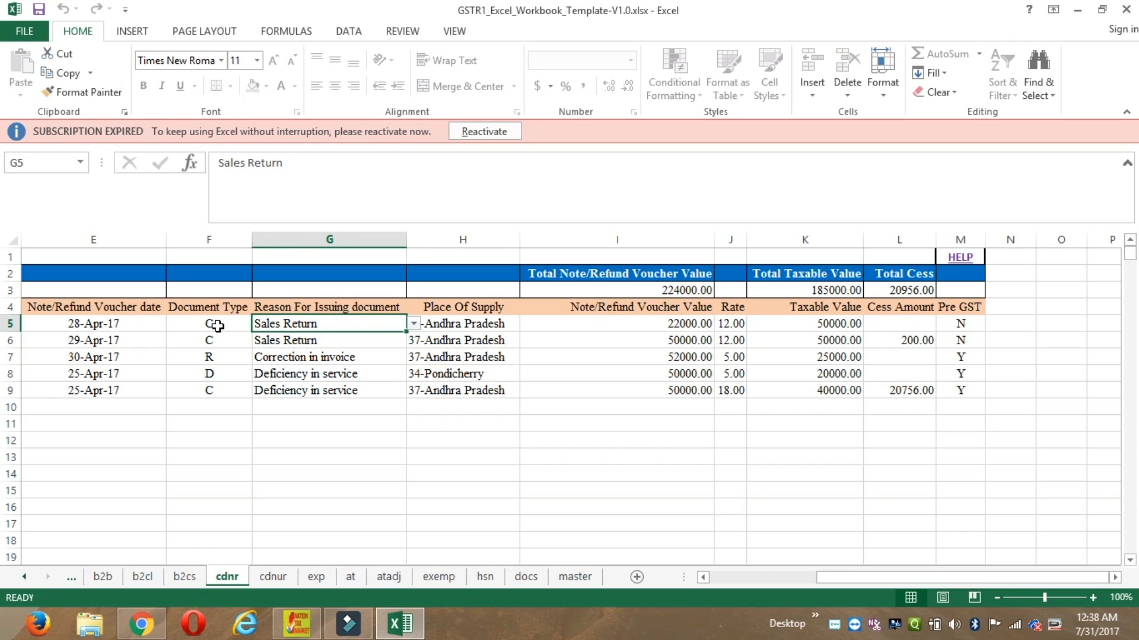
- Review the refund voucher entry in cdnr row 7: invoice number and date, then voucher number and date
left_click(202, 359)
key("Left")
key("Left")
key("Left")
key("Left")
key("Left")
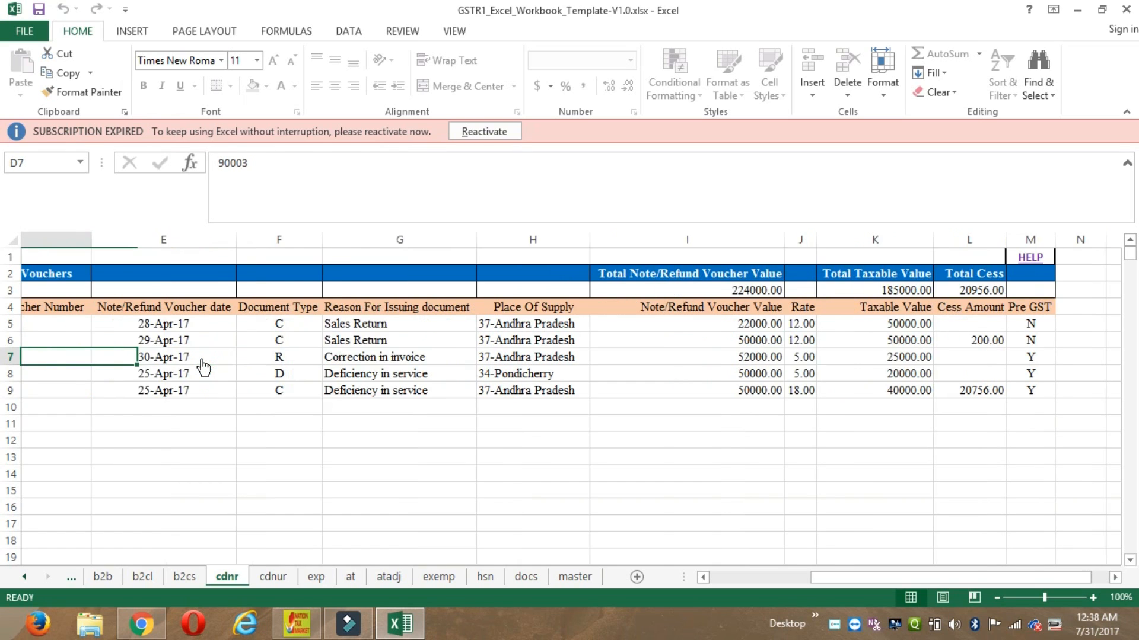
left_click(202, 358)
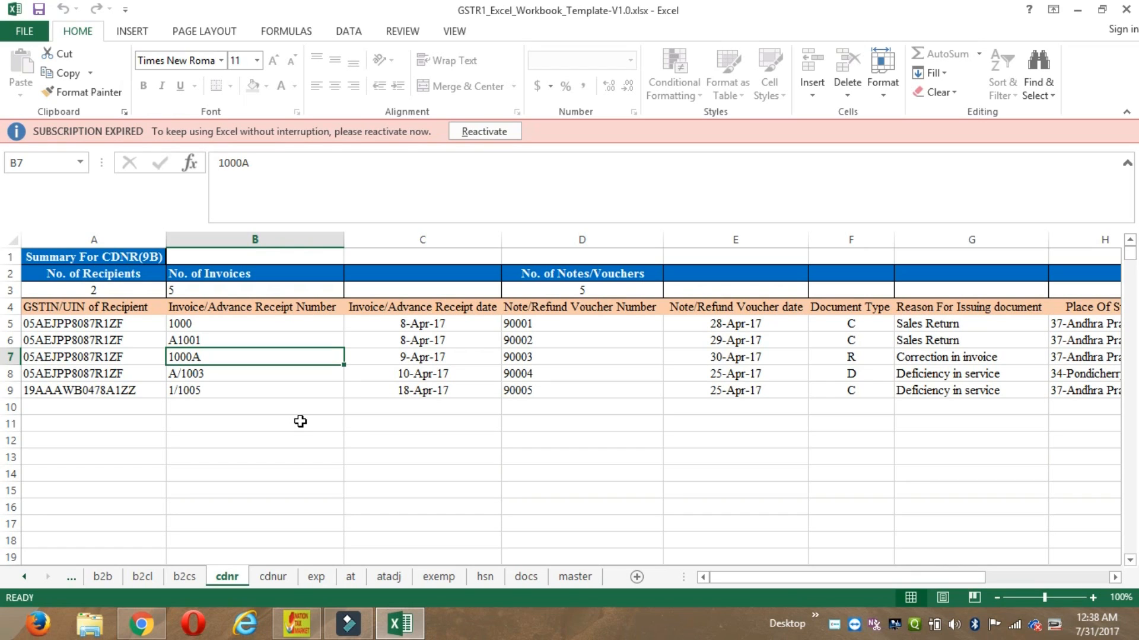
left_click(418, 358)
left_click(536, 359)
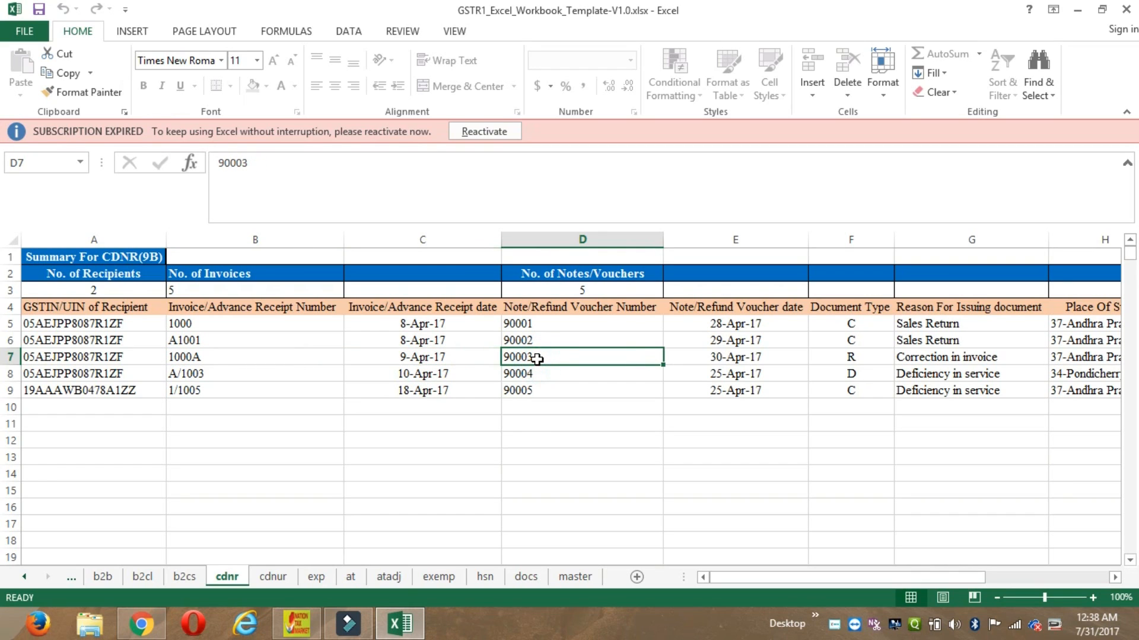
left_click(680, 353)
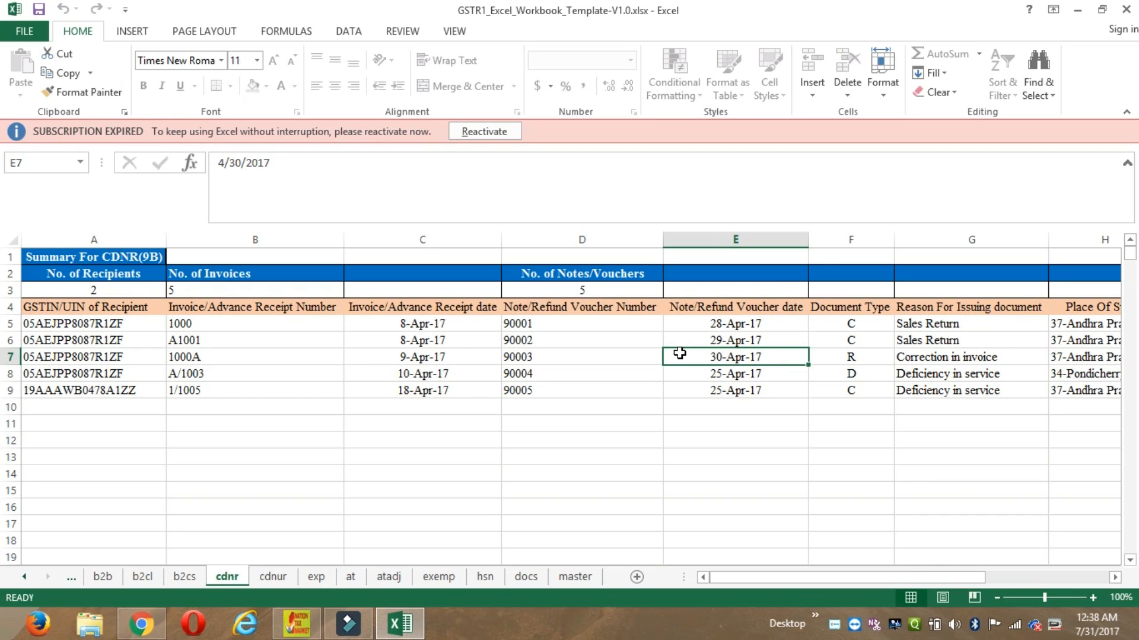
- Review row 7's document type, reason for issuing, place of supply, refund voucher value and rate
key("Right")
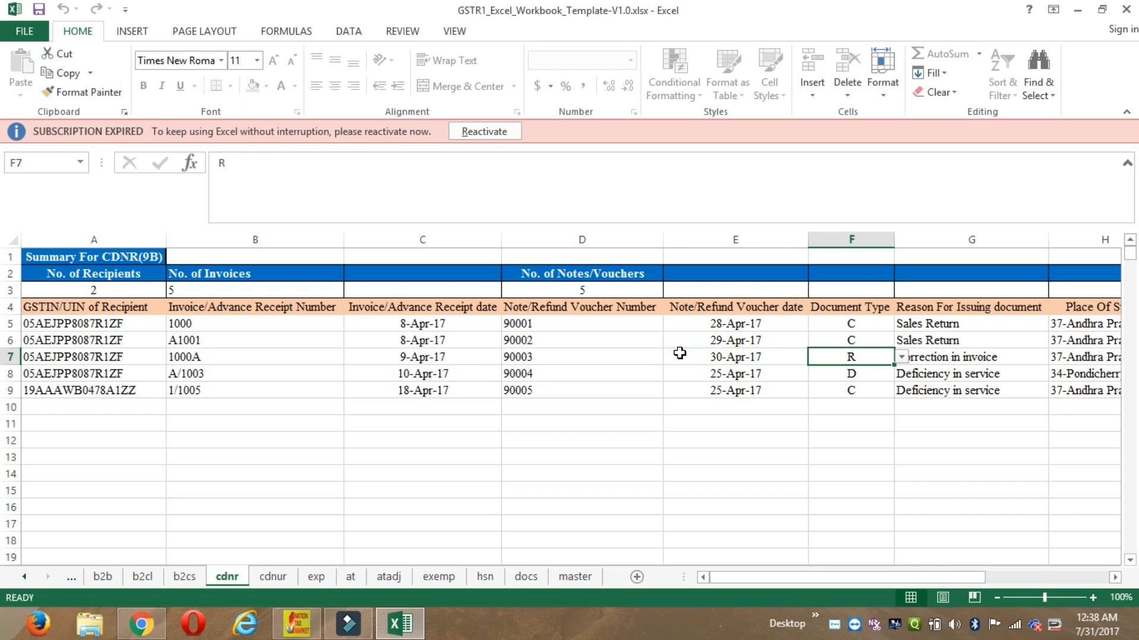
key("Right")
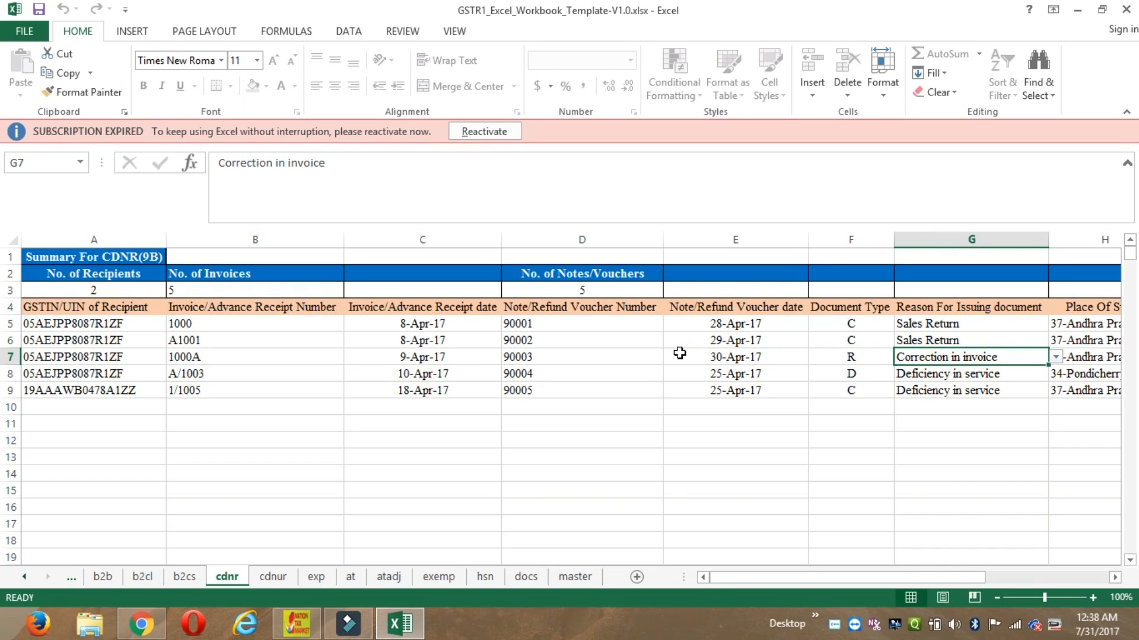
key("Right")
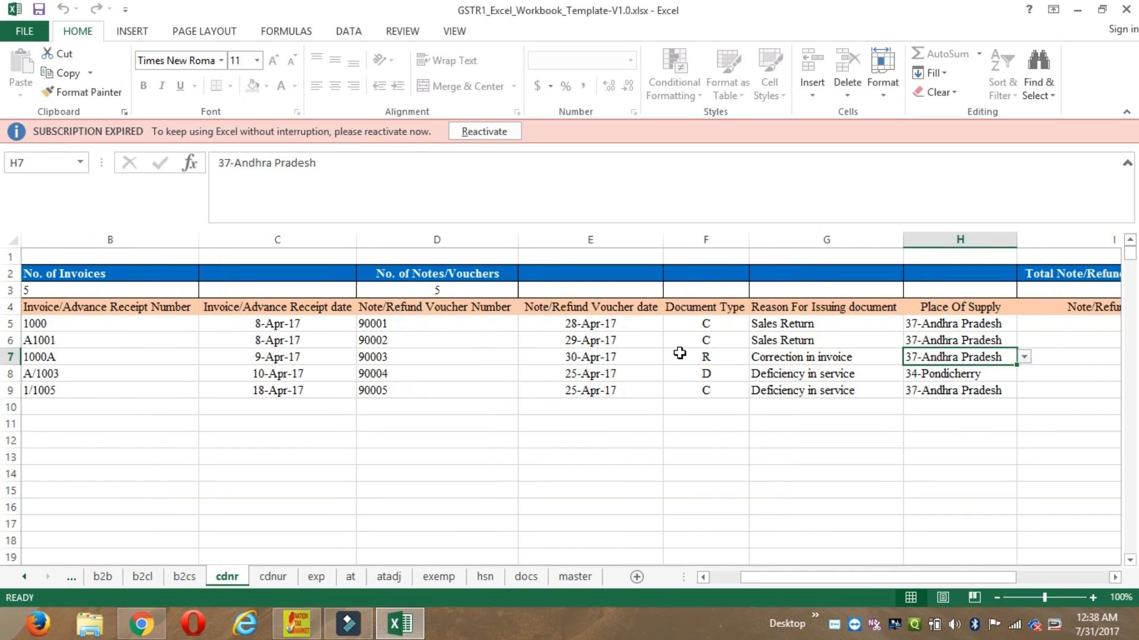
key("Right")
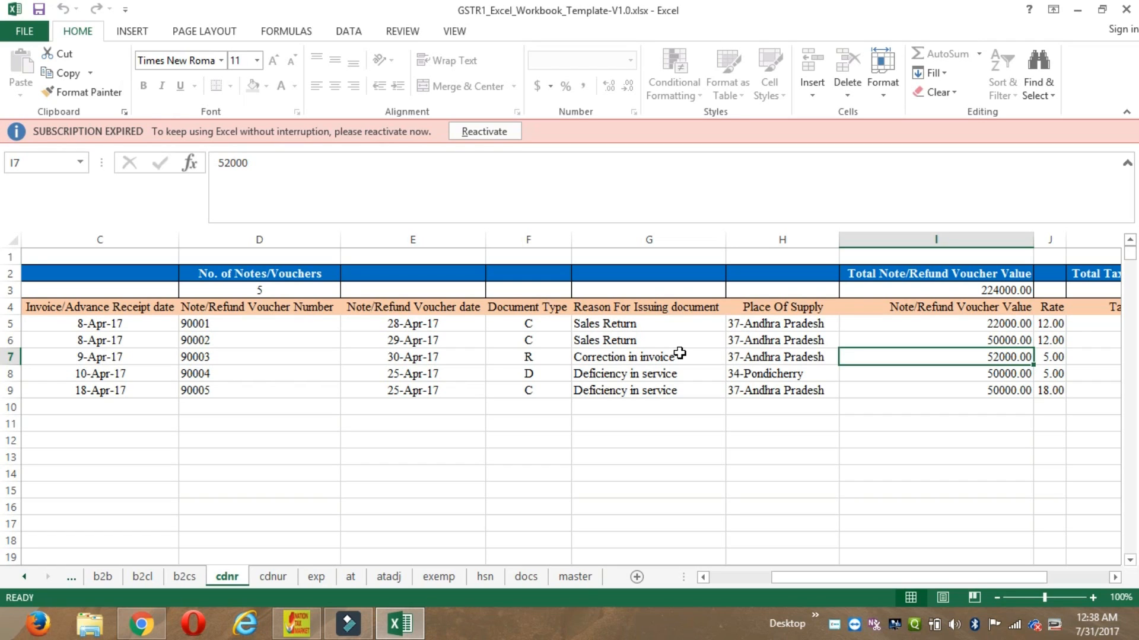
key("Left")
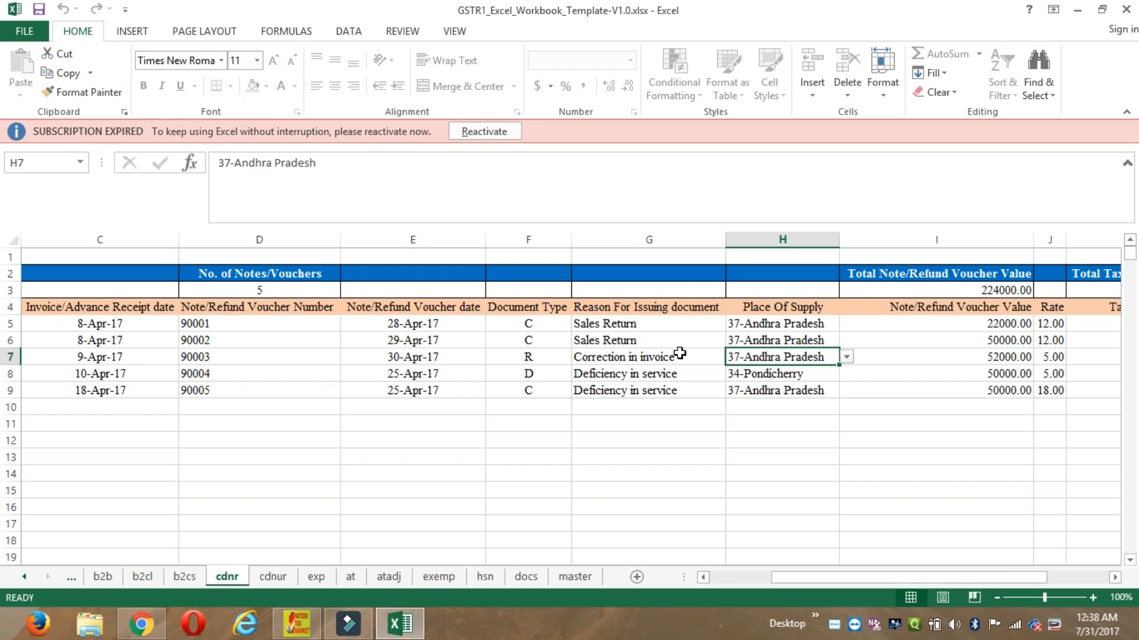
key("Right")
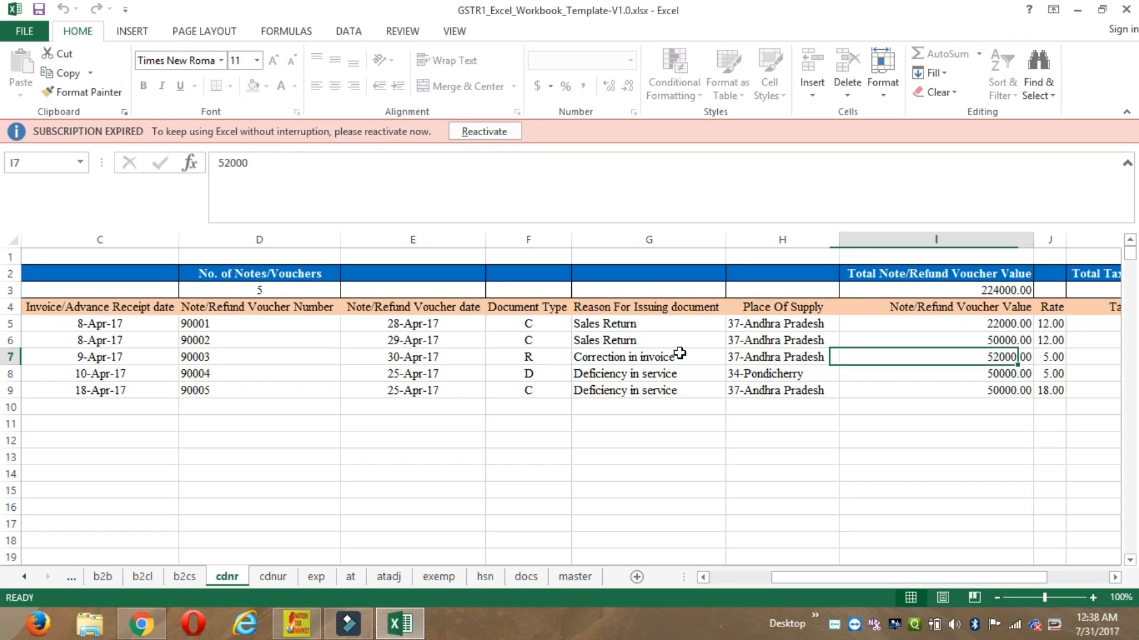
key("Right")
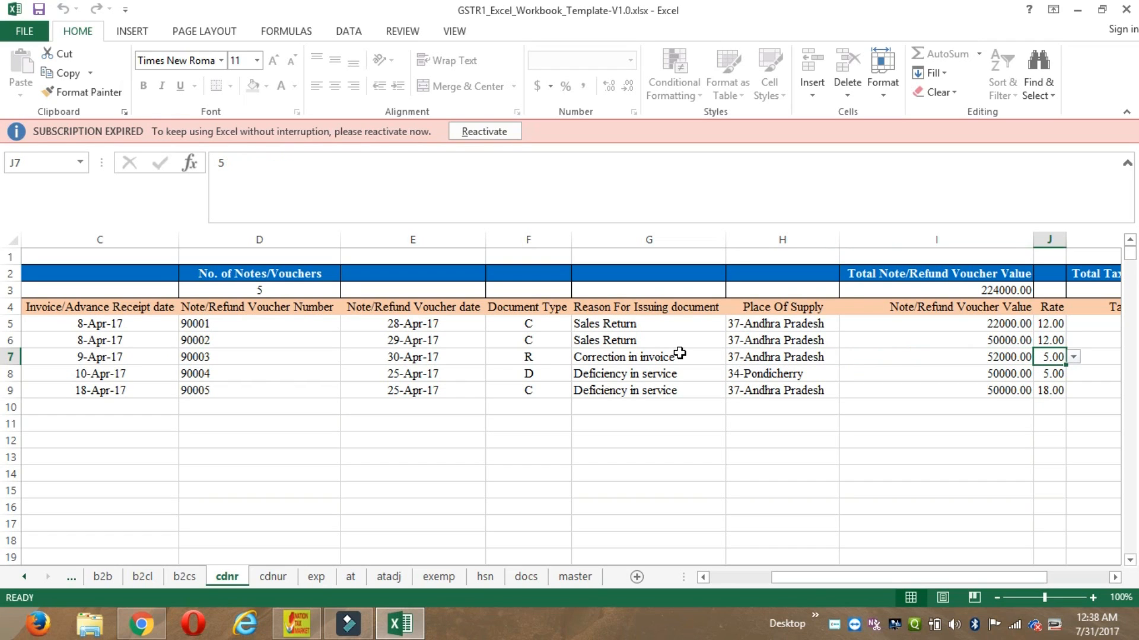
- Review row 7's taxable value and cess amount in cdnr, and set its Pre GST field to N
key("Right")
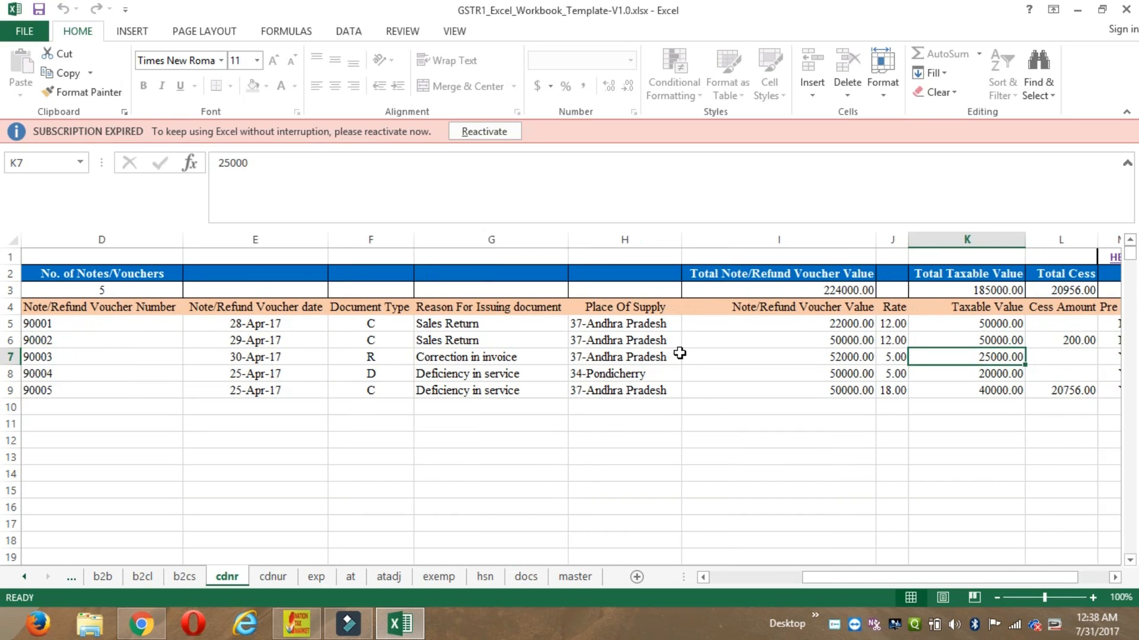
key("Right")
key("Right")
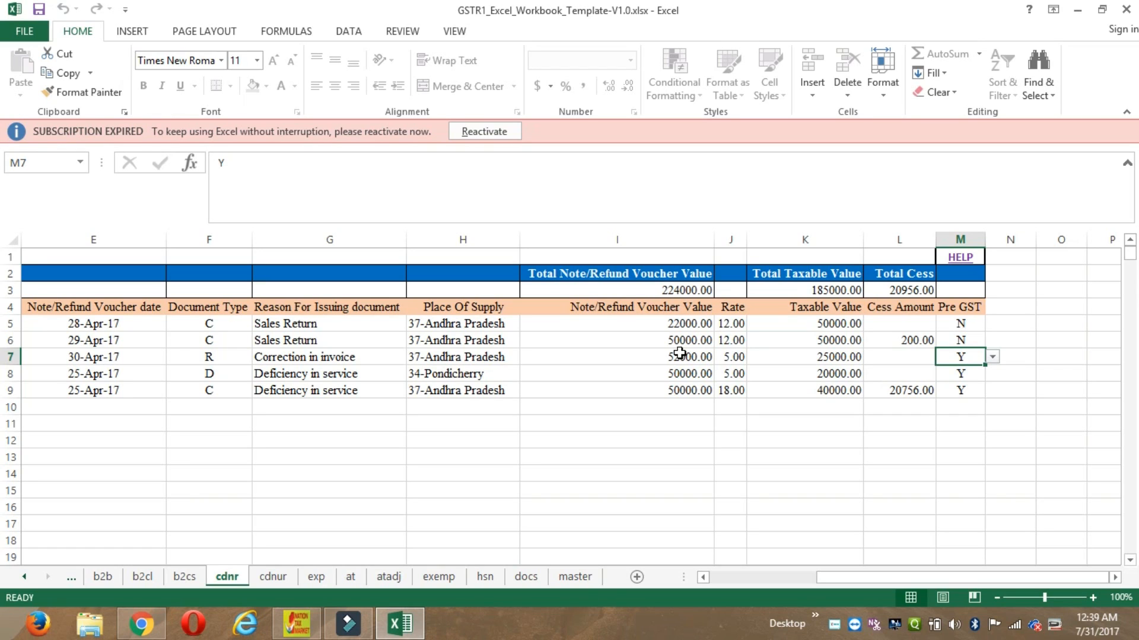
left_click(994, 357)
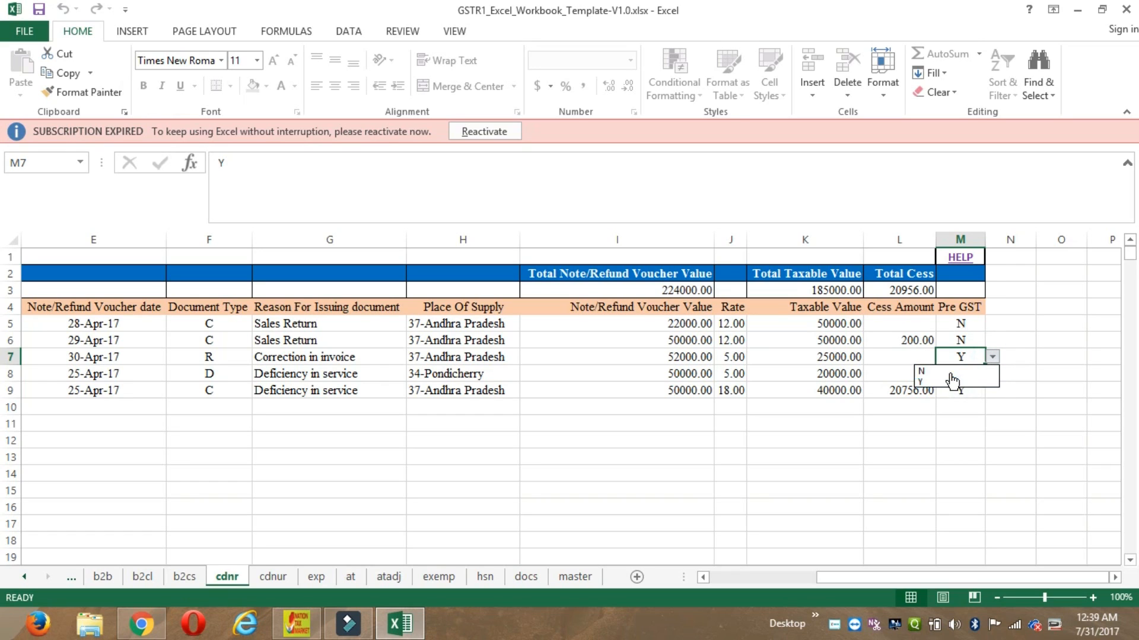
left_click(950, 374)
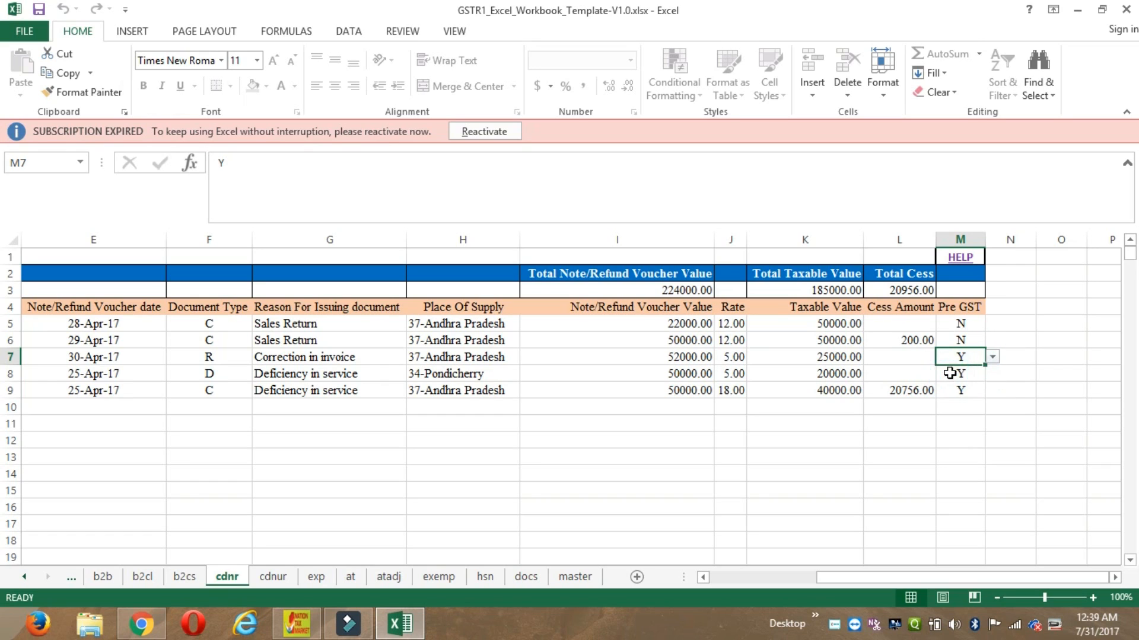
left_click(979, 390)
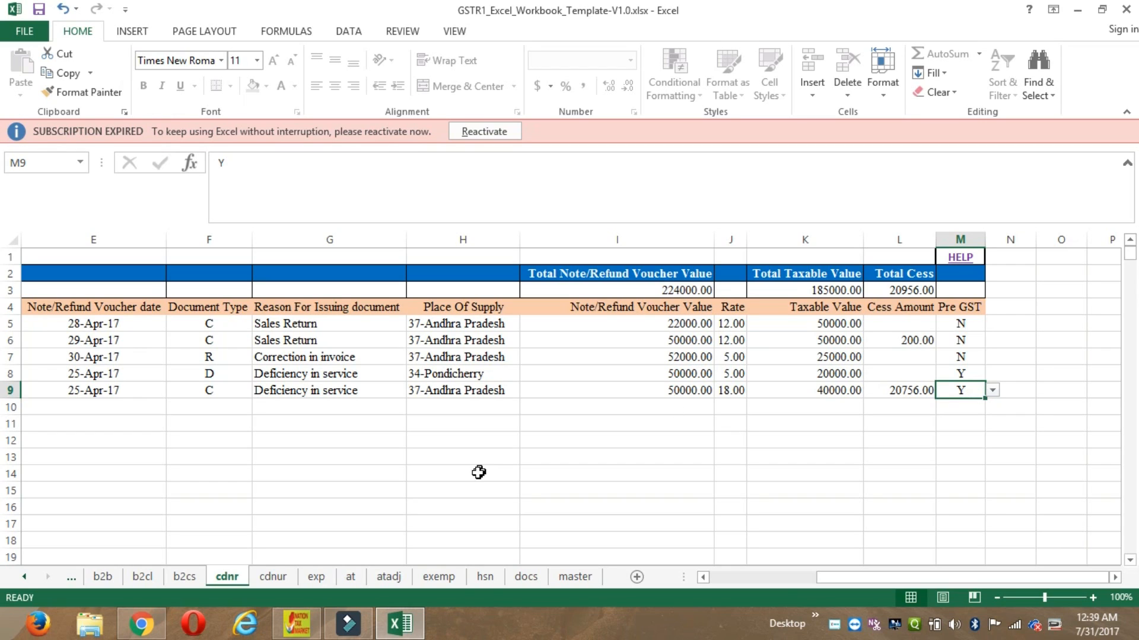
- Open the cdnur sheet and review row 5's UR type, note/refund voucher number and date, and document type
left_click(271, 578)
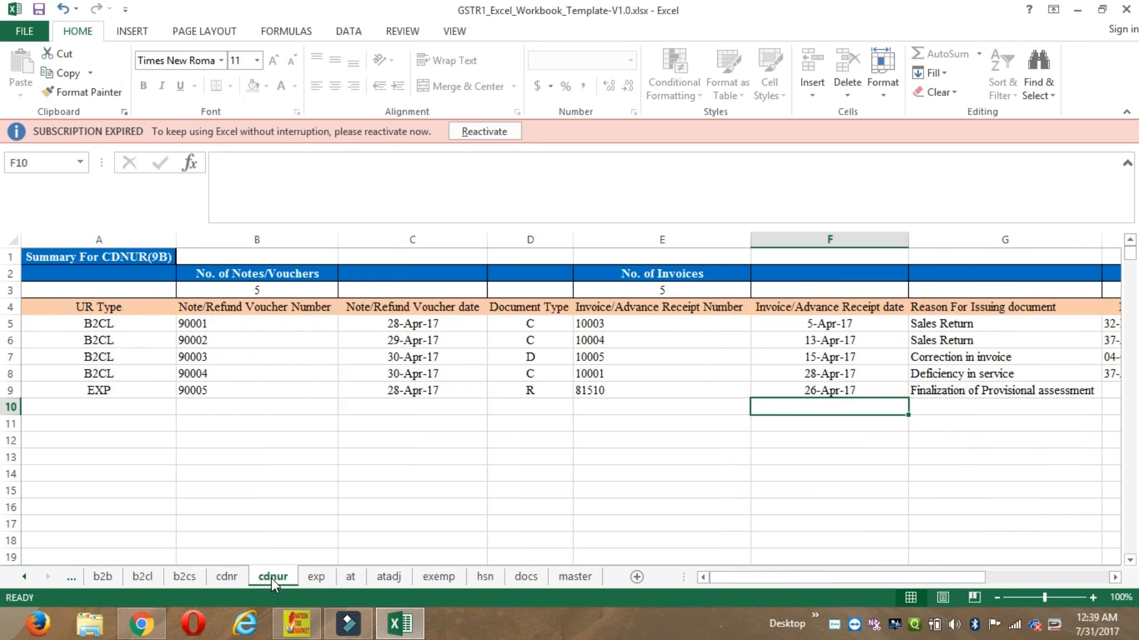
left_click(240, 475)
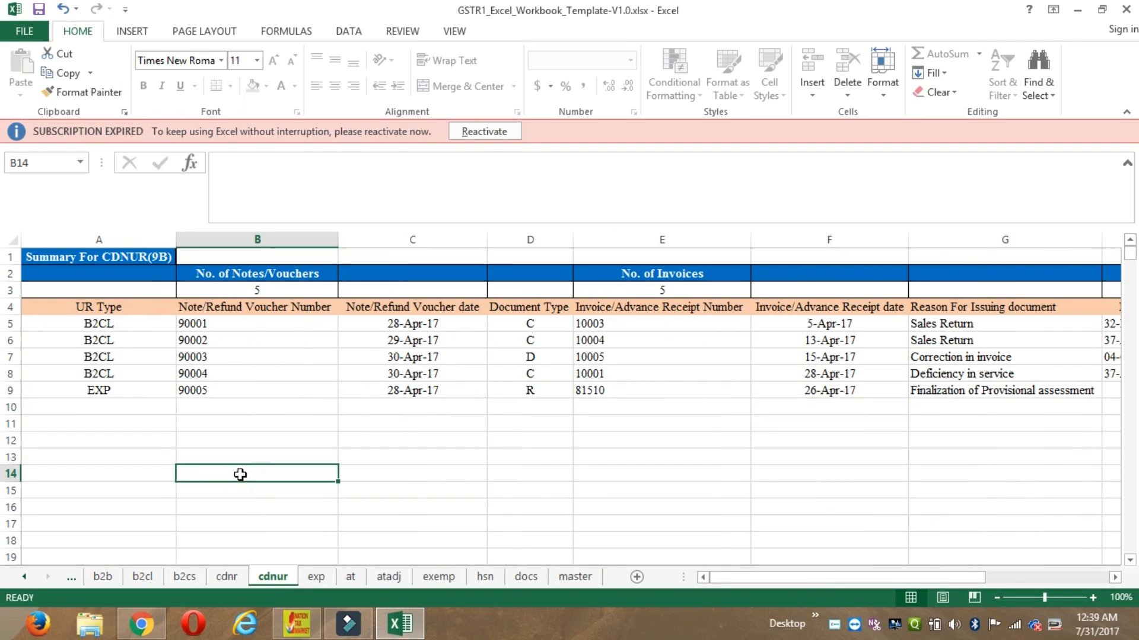
left_click(82, 325)
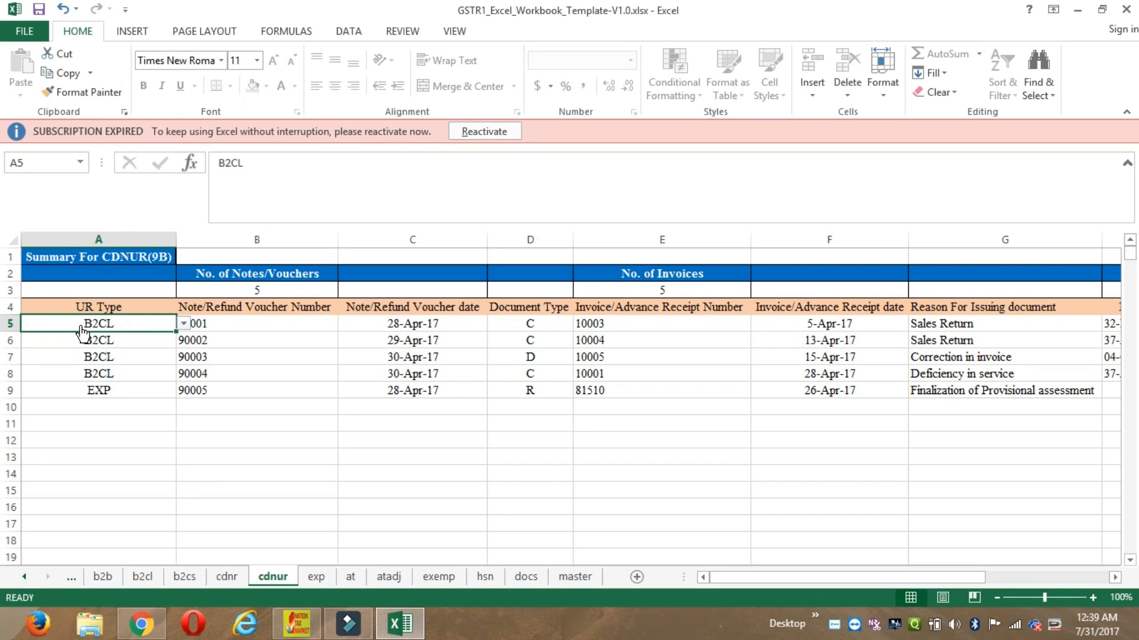
key("Right")
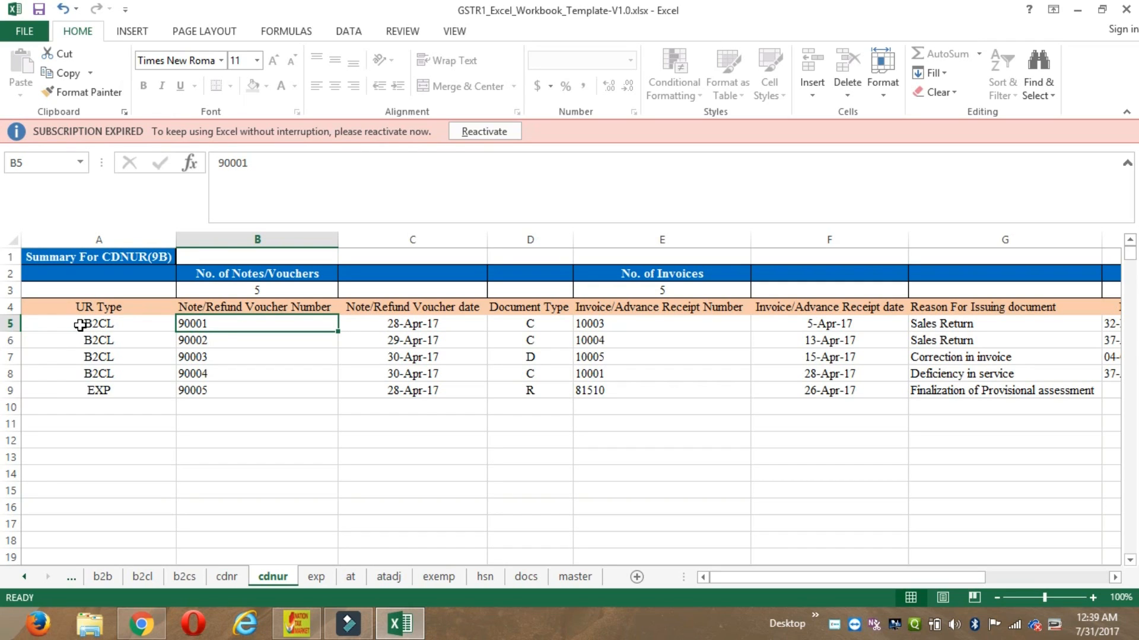
key("Right")
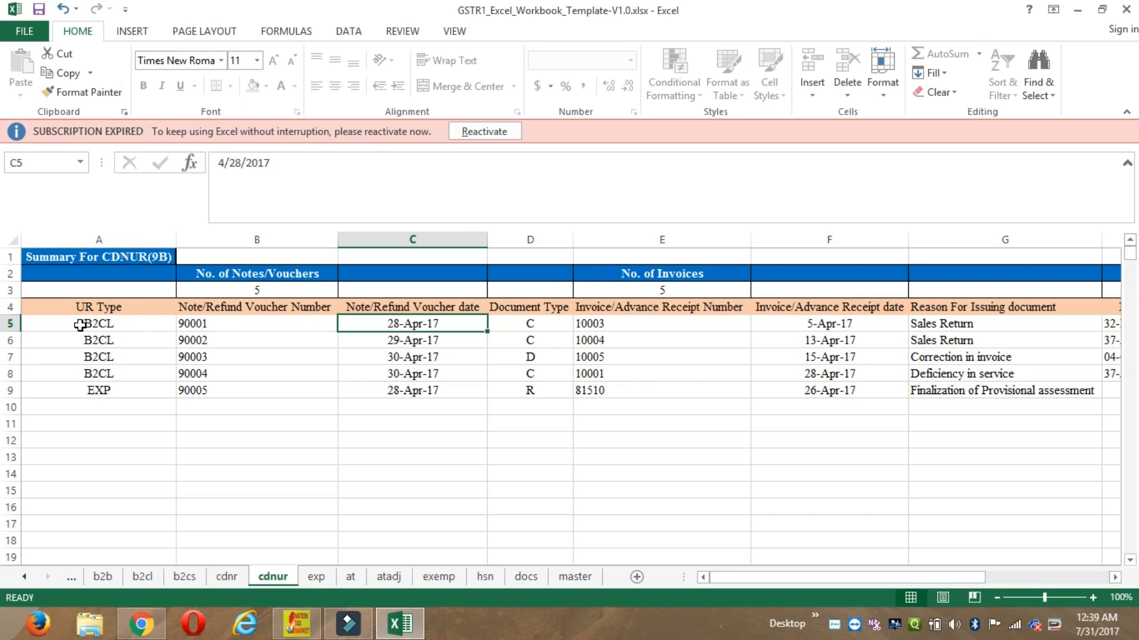
key("Right")
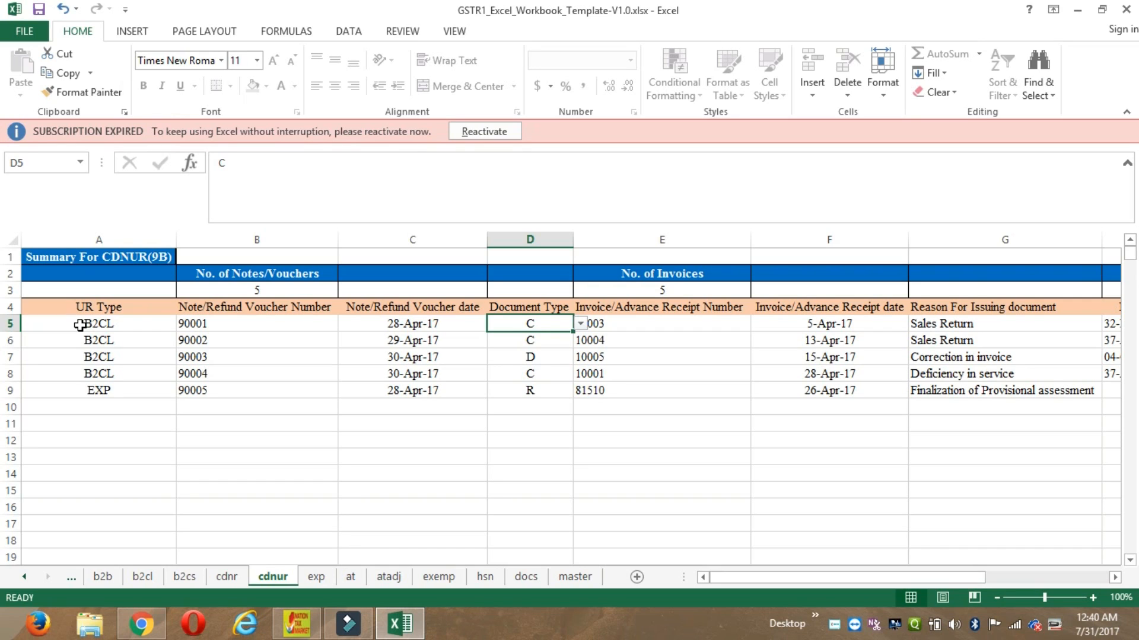
- Review cdnur row 5's invoice/advance receipt number and date, reason for issuing the document and place of supply
key("Right")
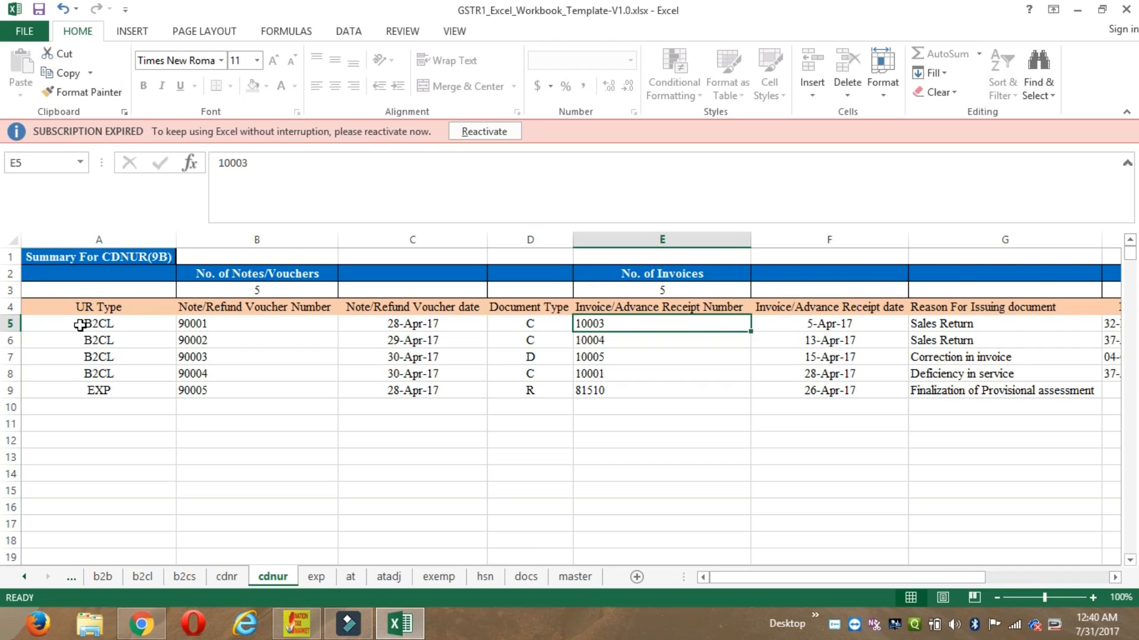
key("Right")
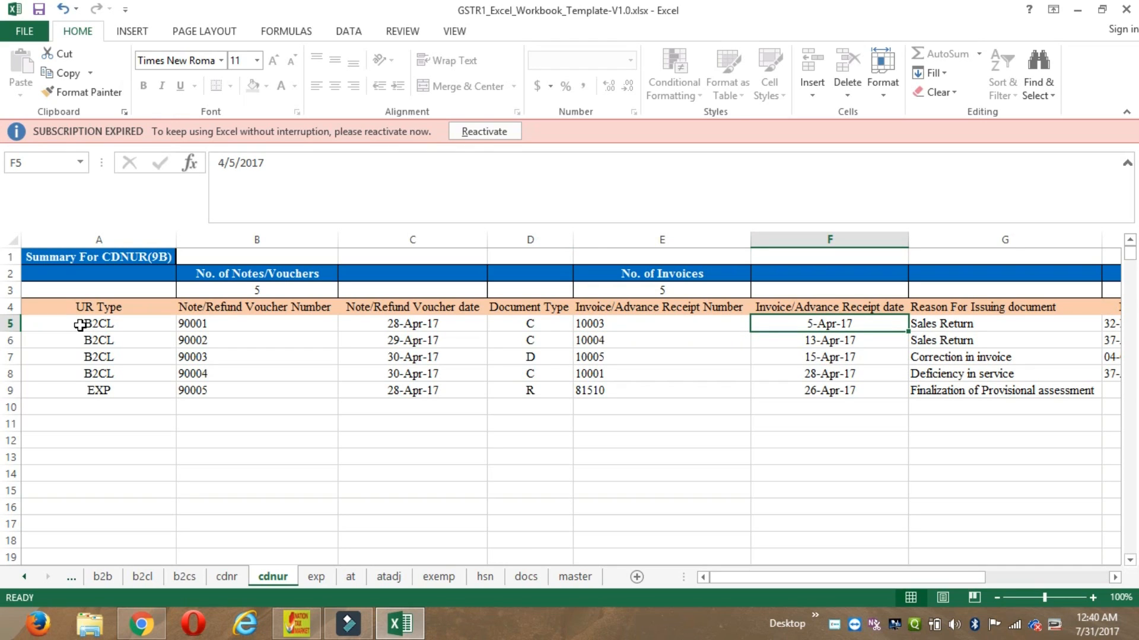
key("Right")
key("Right")
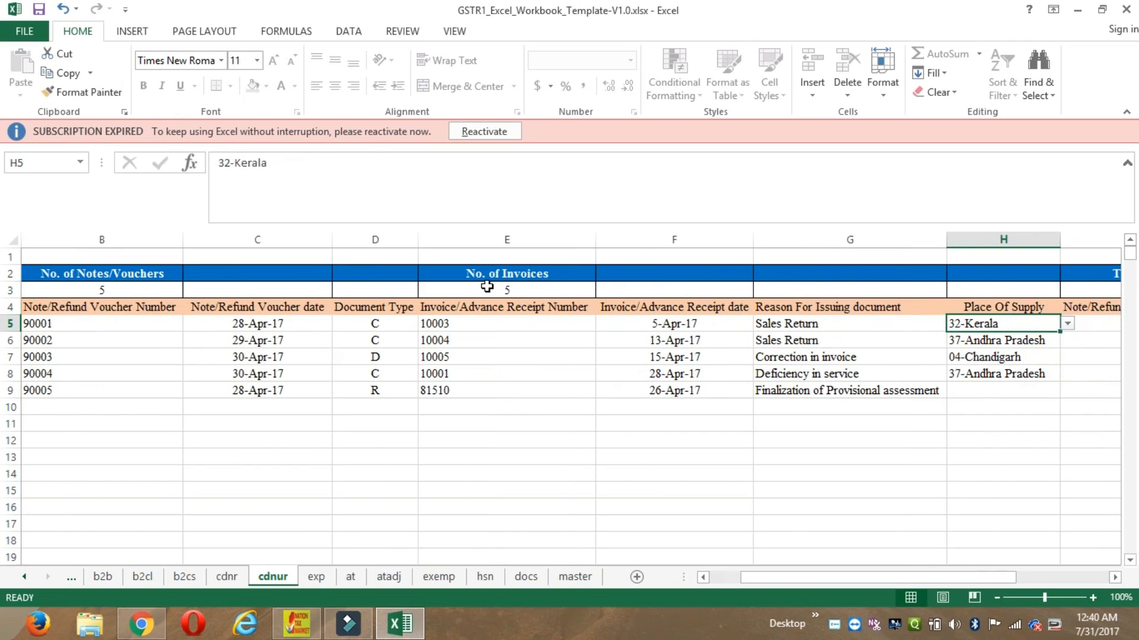
- Set the reason for issuing the document in cdnur row 5 to Change in POS
left_click(795, 327)
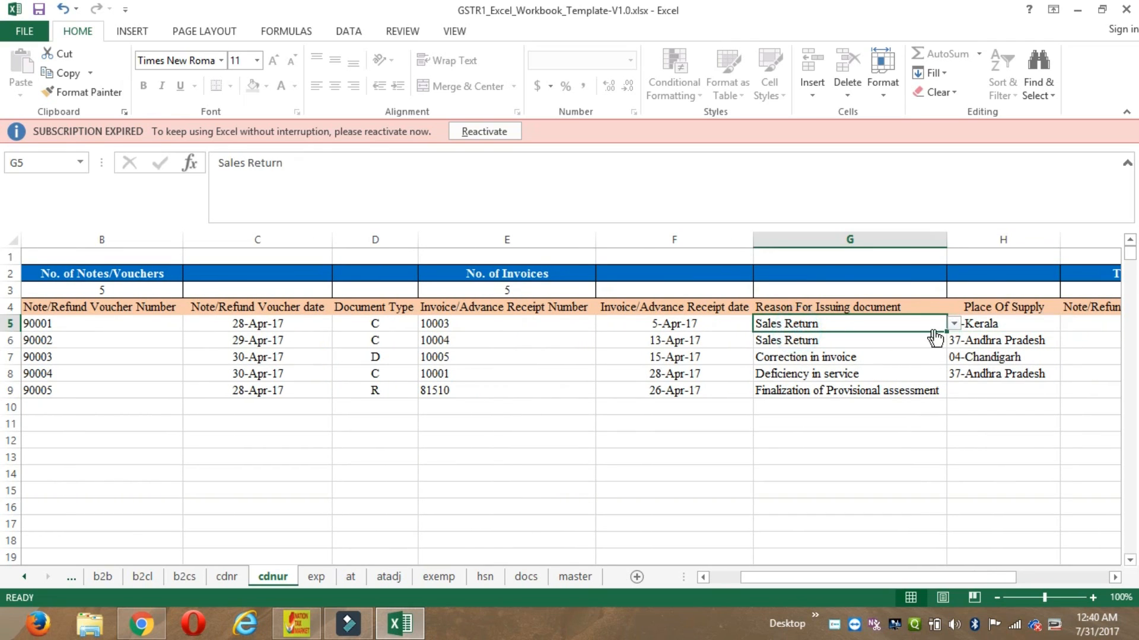
left_click(954, 323)
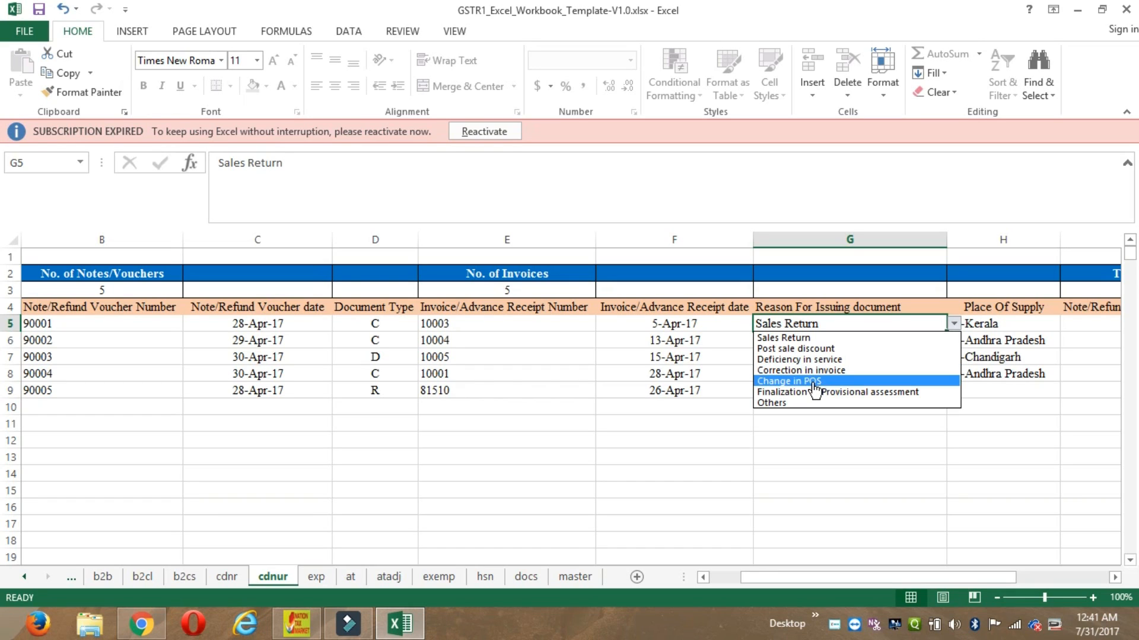
left_click(812, 384)
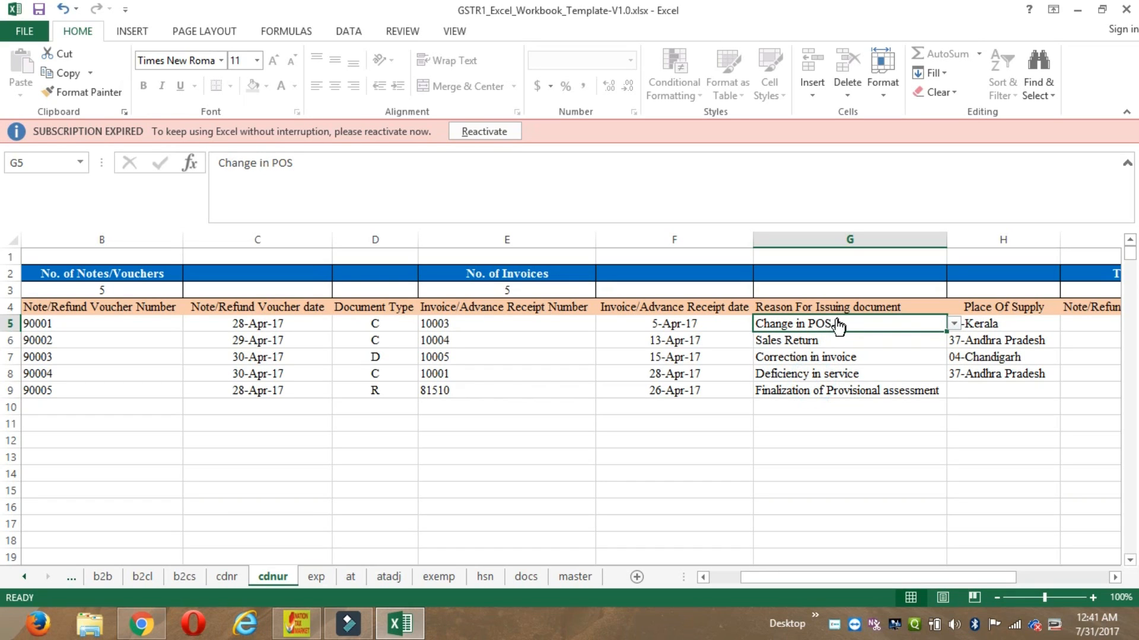
- Look through the available reasons for issuing the document and set row 5's reason to Others
left_click(953, 324)
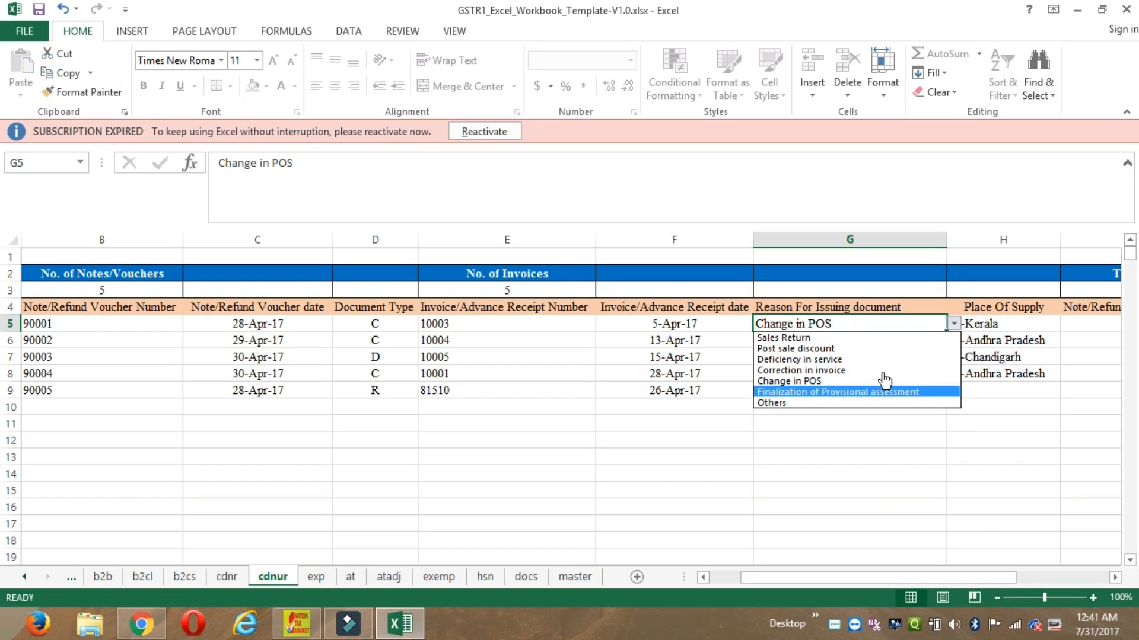
key("Up")
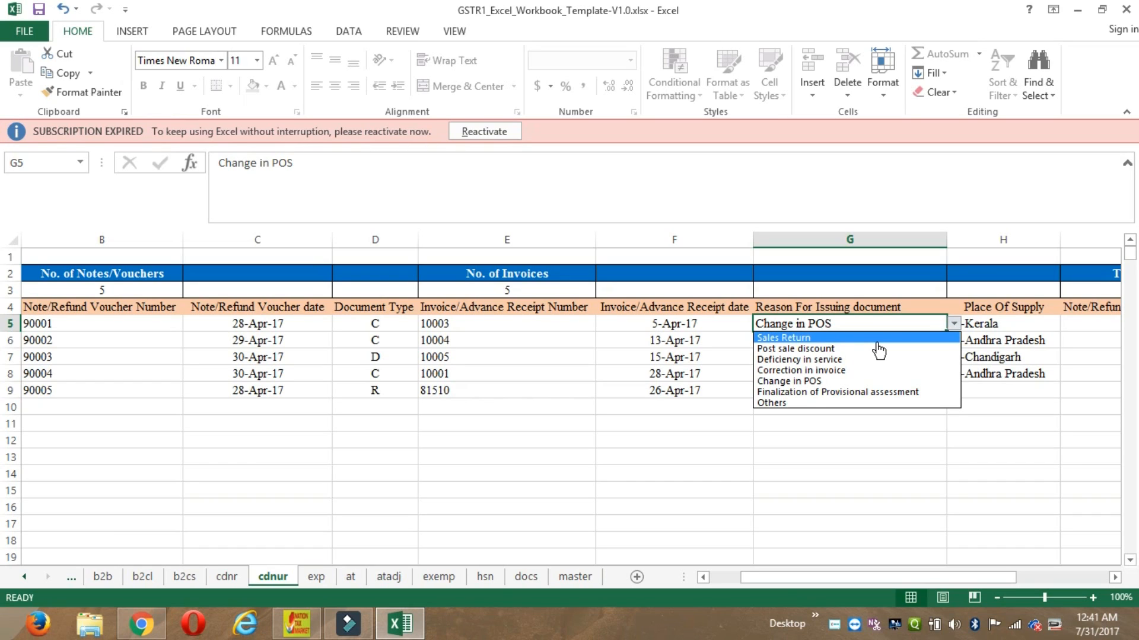
left_click(836, 403)
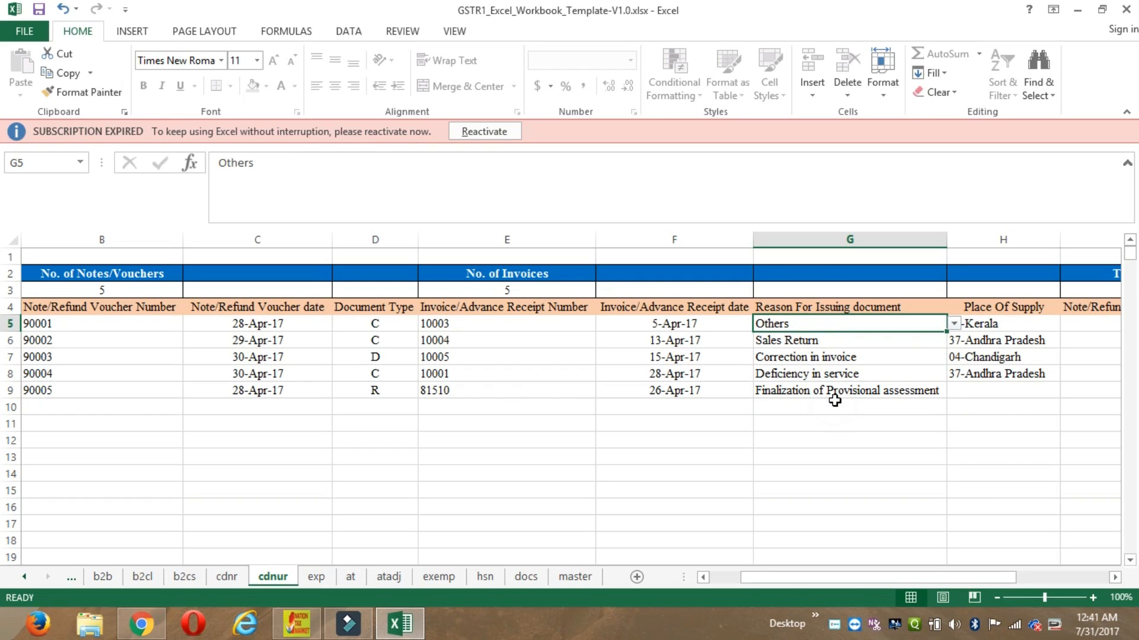
- Review the rest of cdnur row 5, from place of supply and voucher value through rate, taxable value and cess to Pre GST
left_click(997, 330)
key("Right")
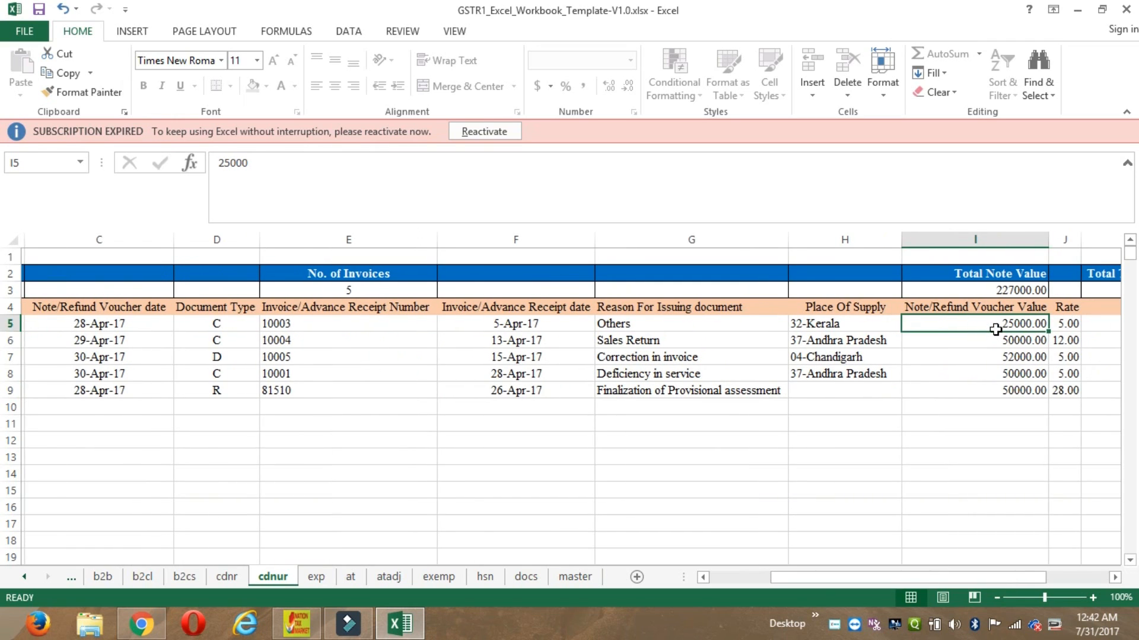
key("Right")
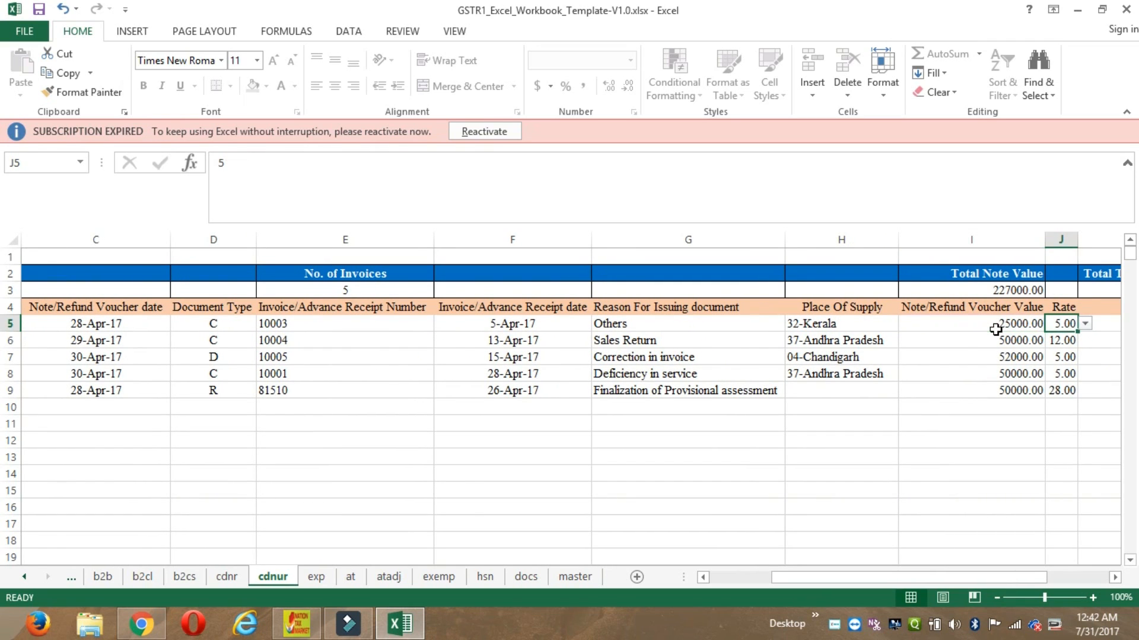
key("Right")
key("Right")
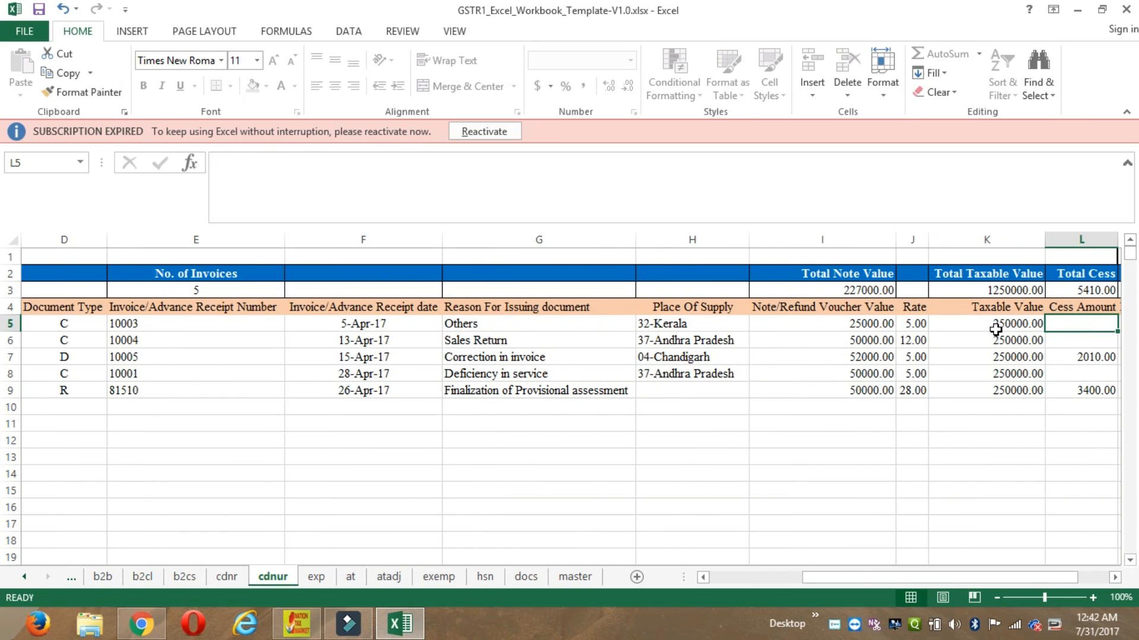
key("Right")
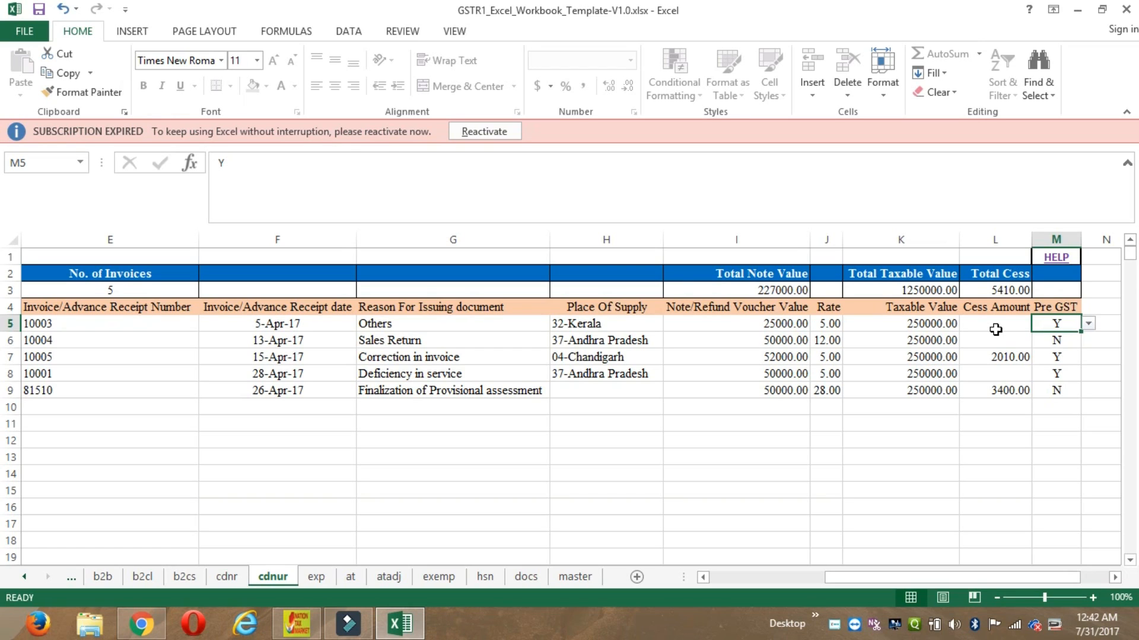
- Recheck the note/refund voucher value and rate in cdnur row 5
key("Left")
key("Left")
key("Left")
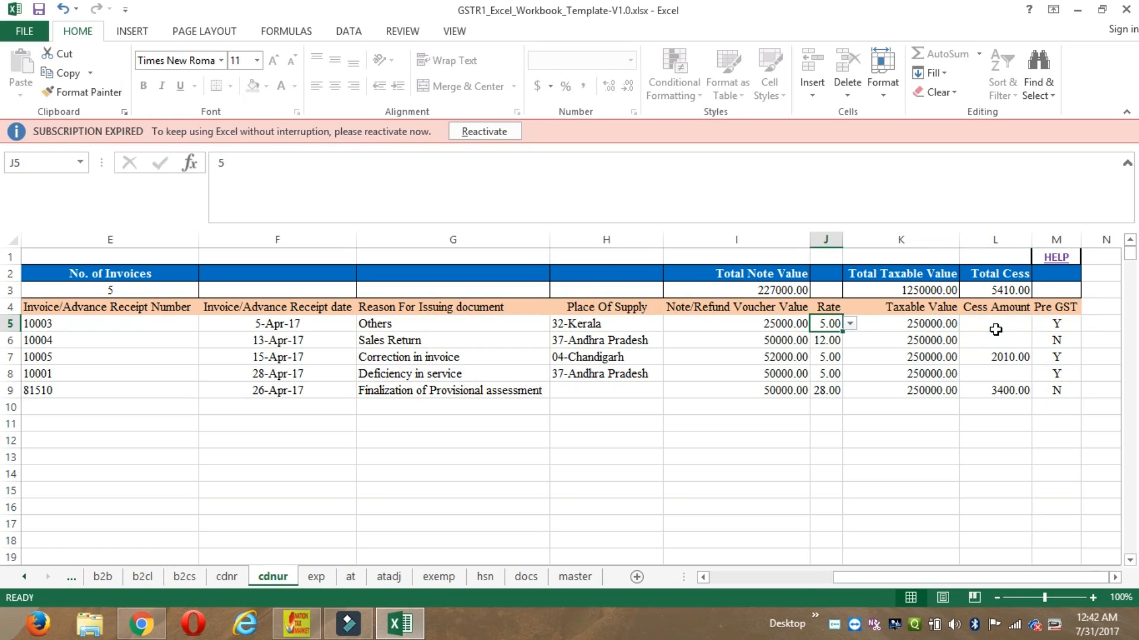
key("Left")
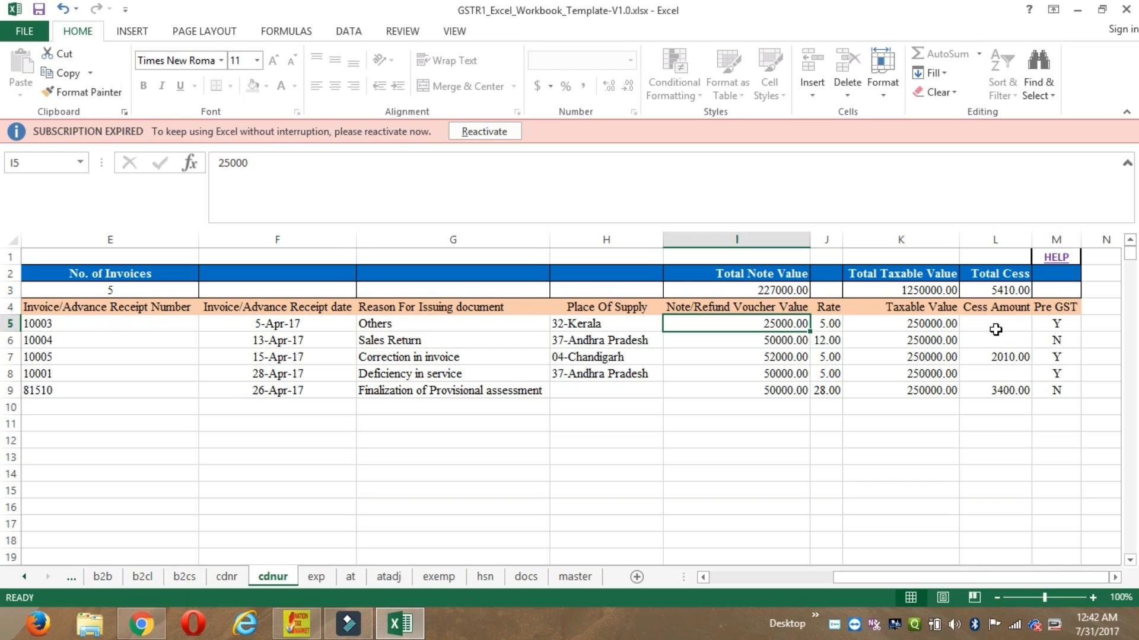
key("Right")
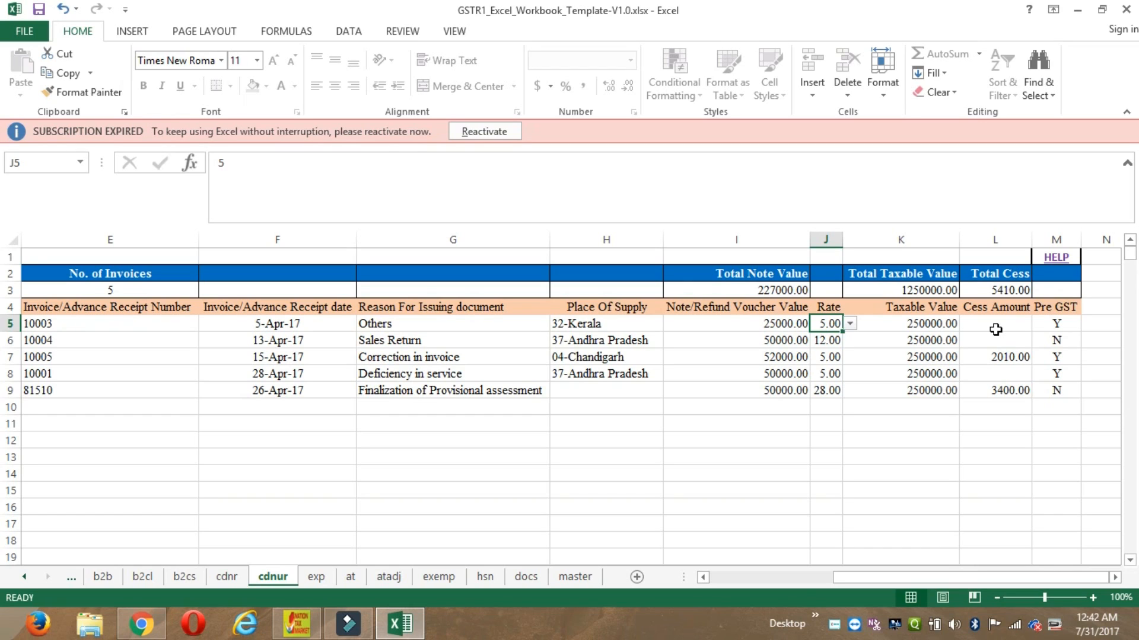
- Go back over the earlier fields of cdnur row 5, including the reason for issuing the document
key("Left")
key("Left")
key("Left")
key("Left")
key("Left")
key("Left")
key("Left")
key("Left")
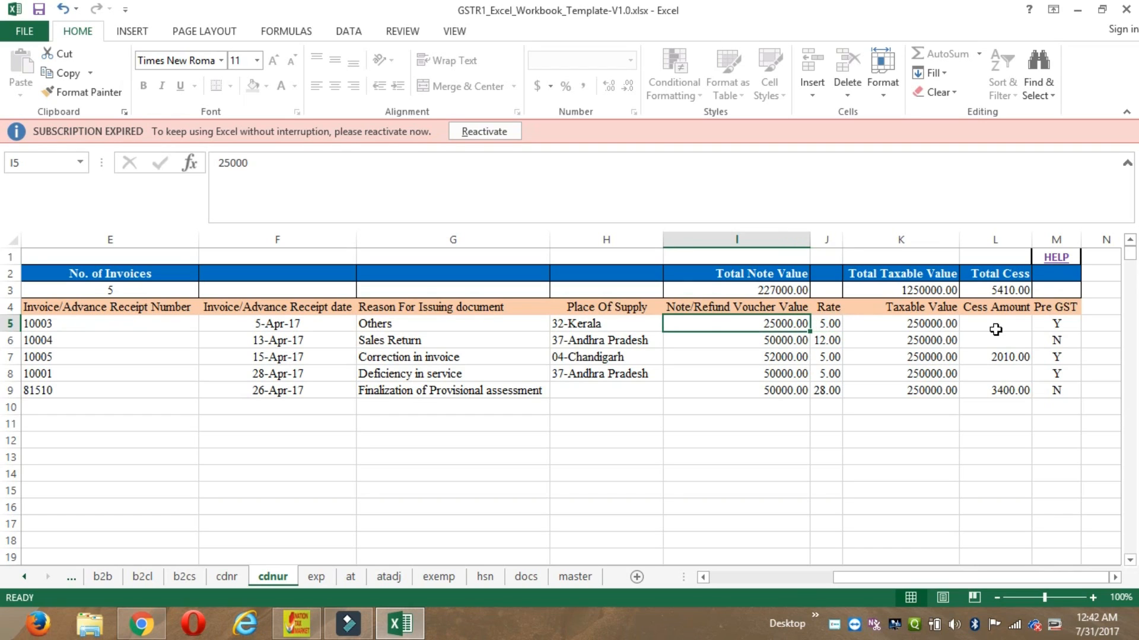
key("Right")
key("Right")
key("Right")
key("Right")
key("Right")
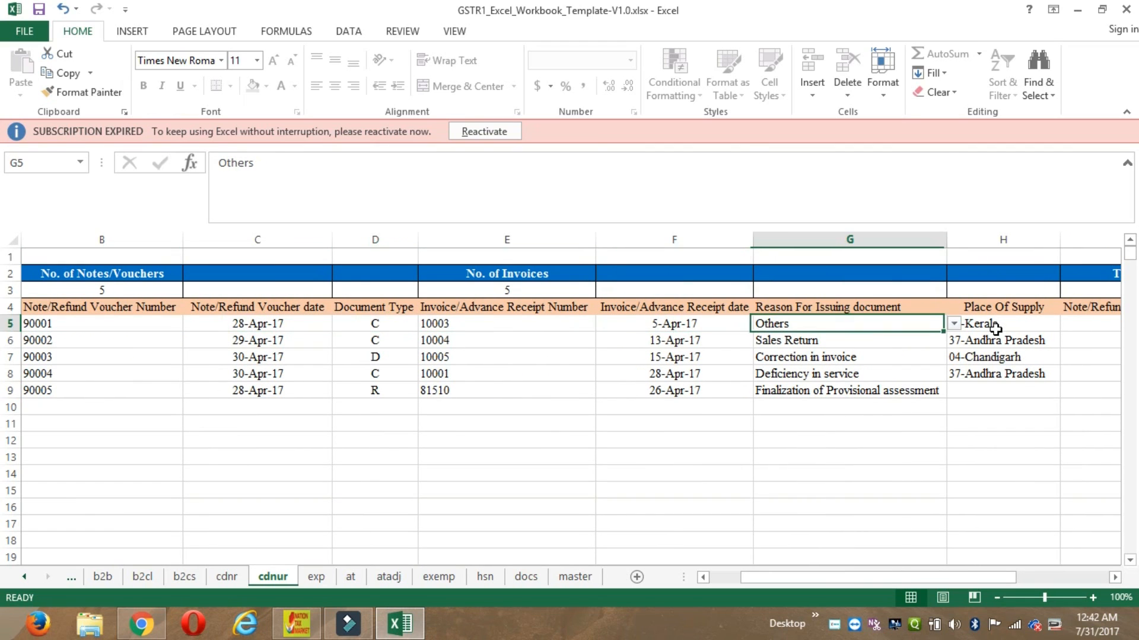
key("Left")
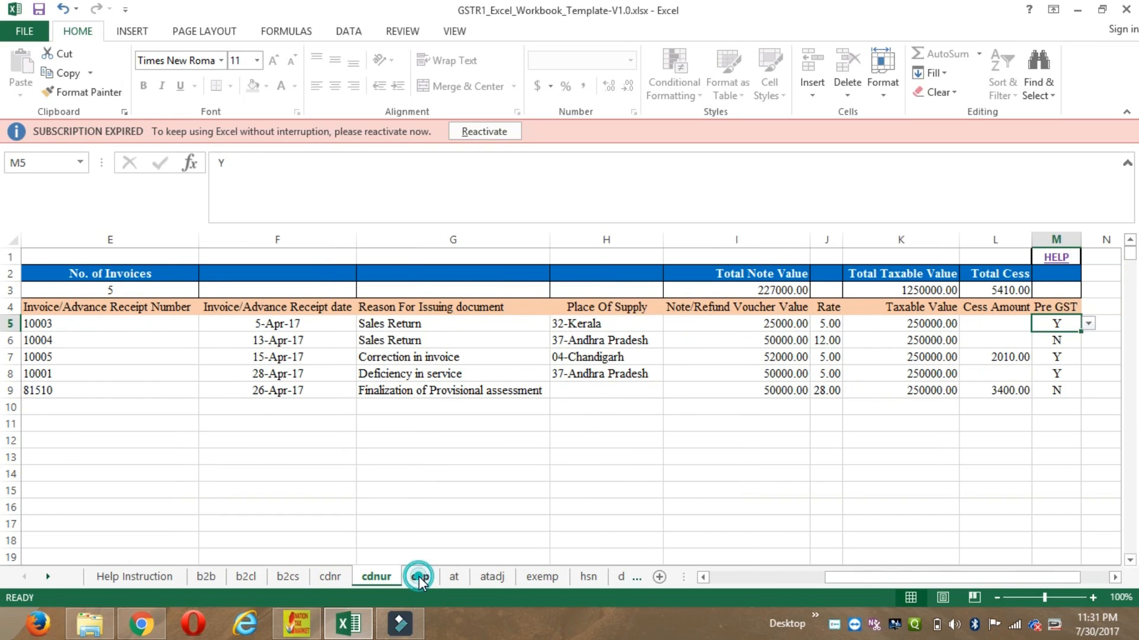
- Open the exp sheet and examine the Export Type column, comparing its WPAY and WOPAY entries
left_click(420, 576)
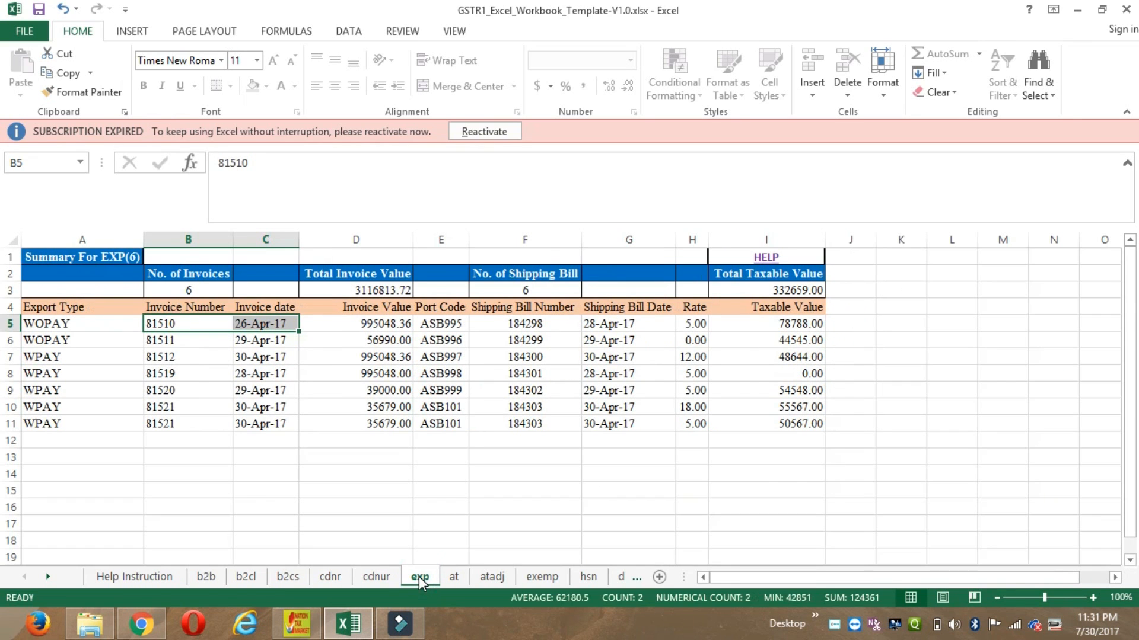
left_click(273, 498)
left_click(116, 394)
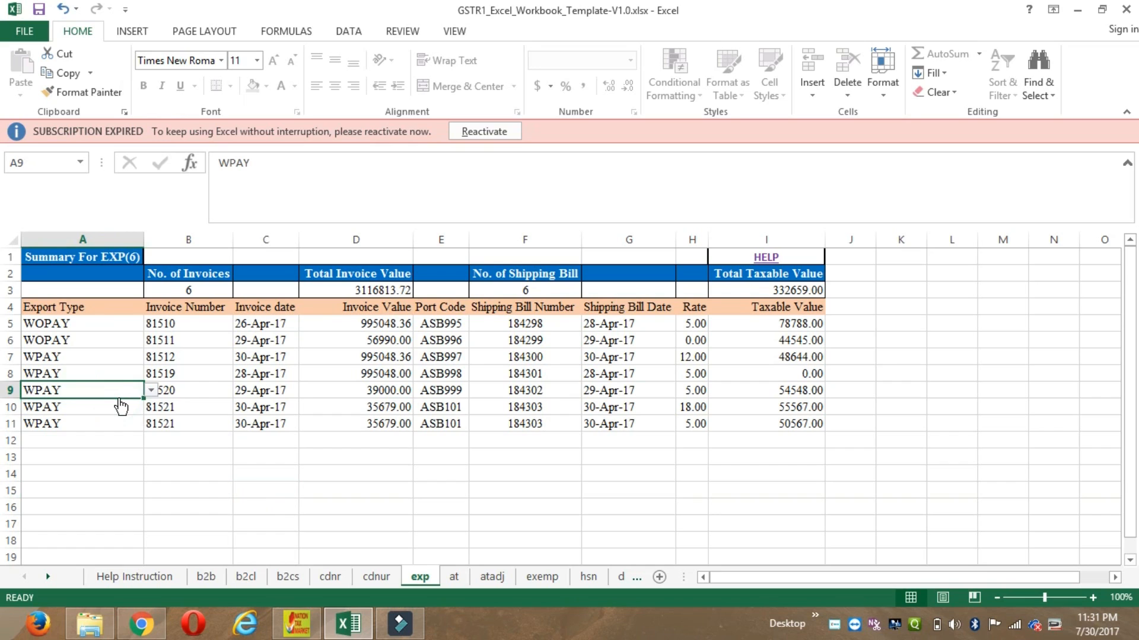
key("Up")
key("Up")
key("Up")
key("Up")
key("Up")
key("Up")
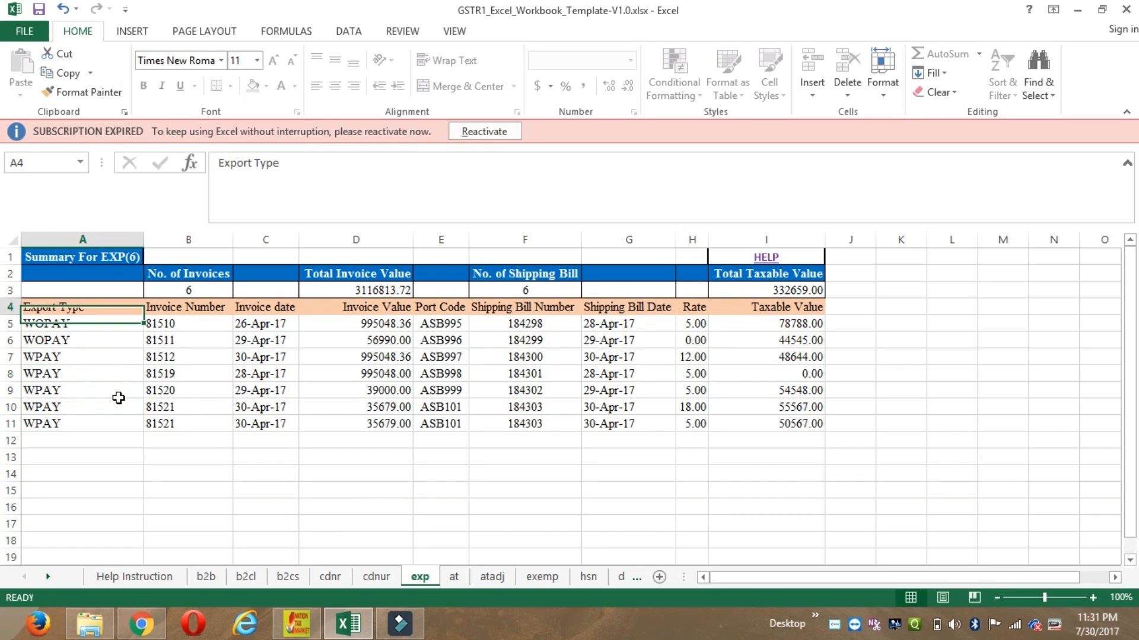
key("Down")
key("Down")
key("Down")
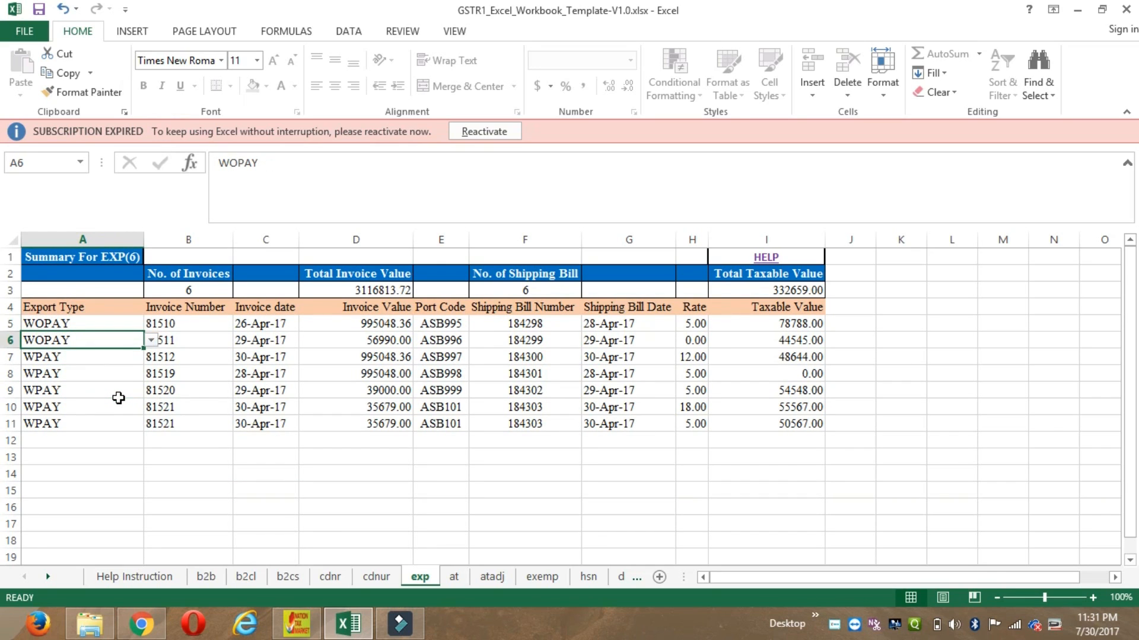
key("Up")
key("Up")
key("Down")
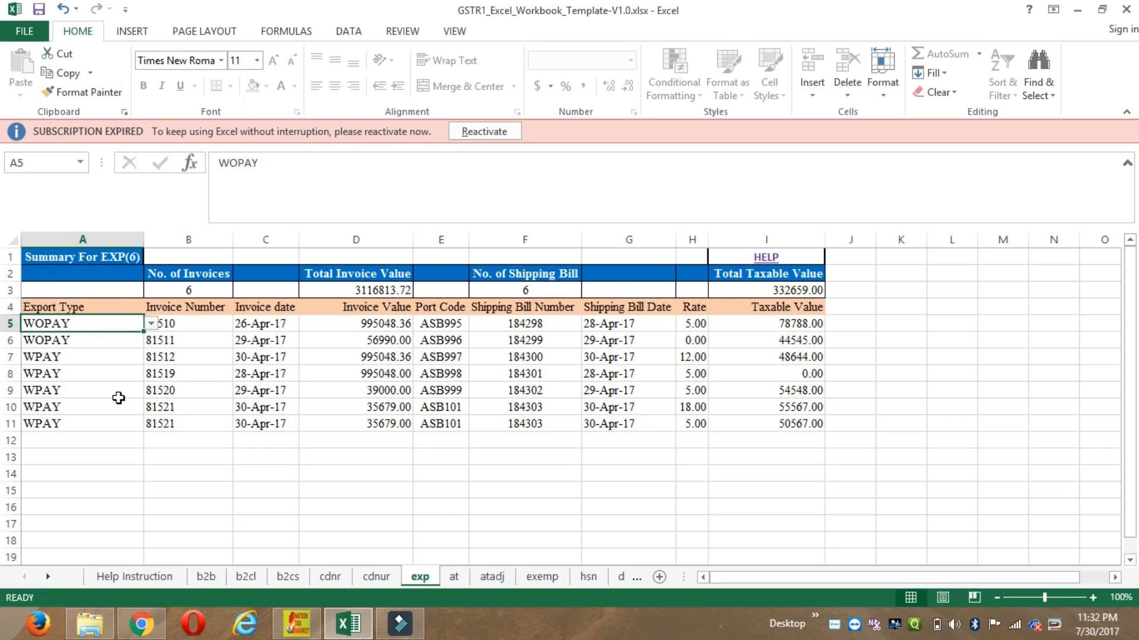
- Examine a WPAY entry on the exp sheet, and row 5's invoice number, date, value, port code and shipping bill fields
left_click(90, 359)
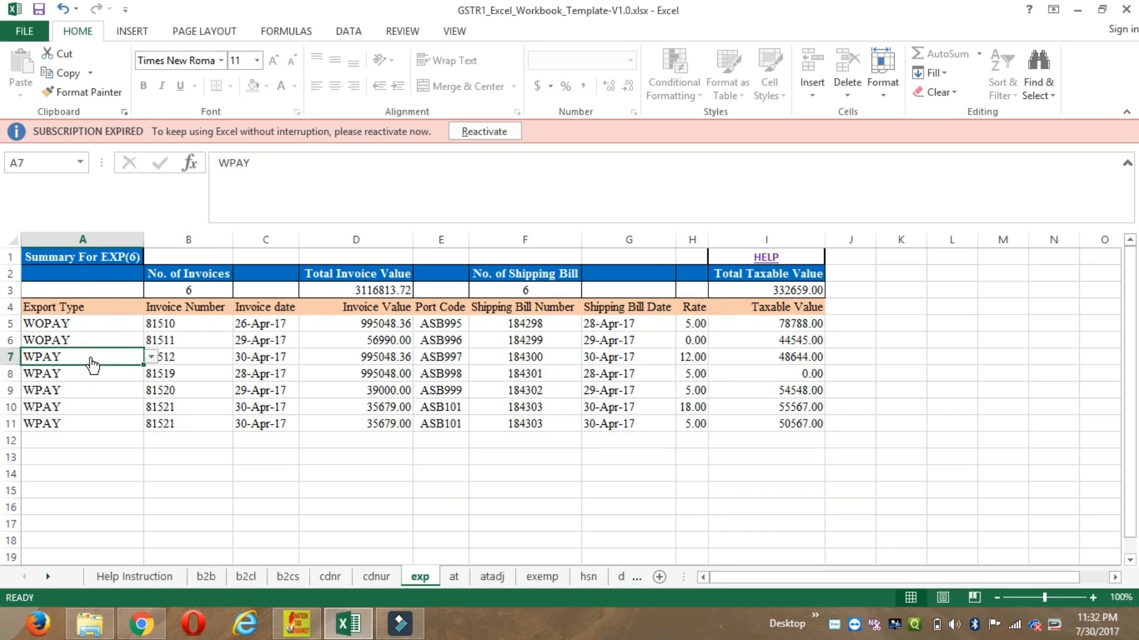
left_click(196, 324)
left_click(270, 322)
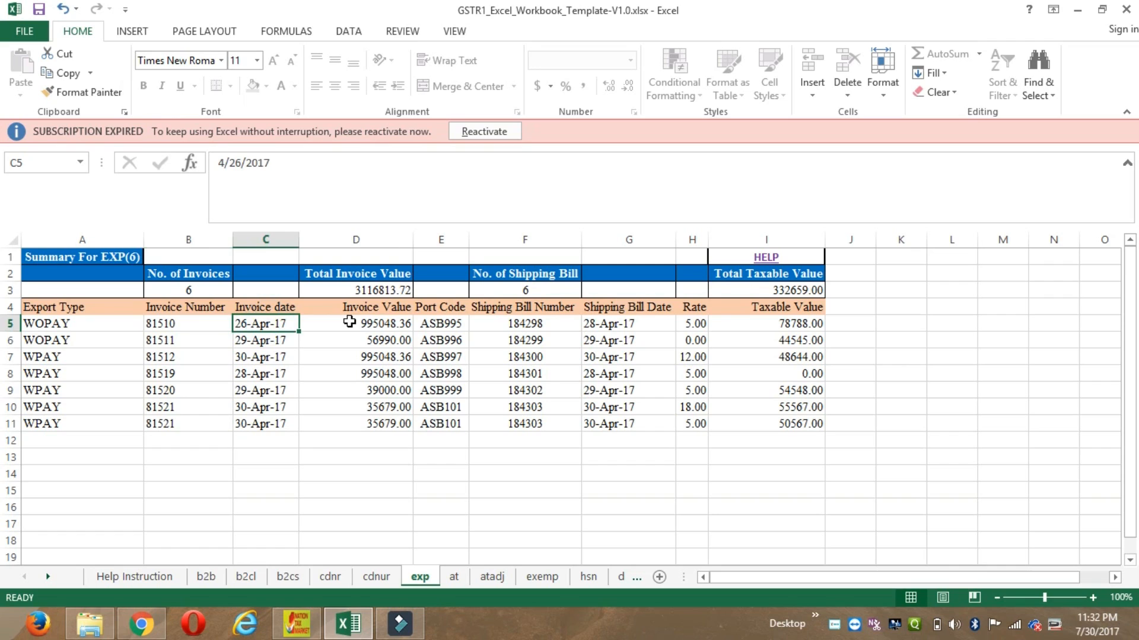
left_click(349, 320)
left_click(439, 326)
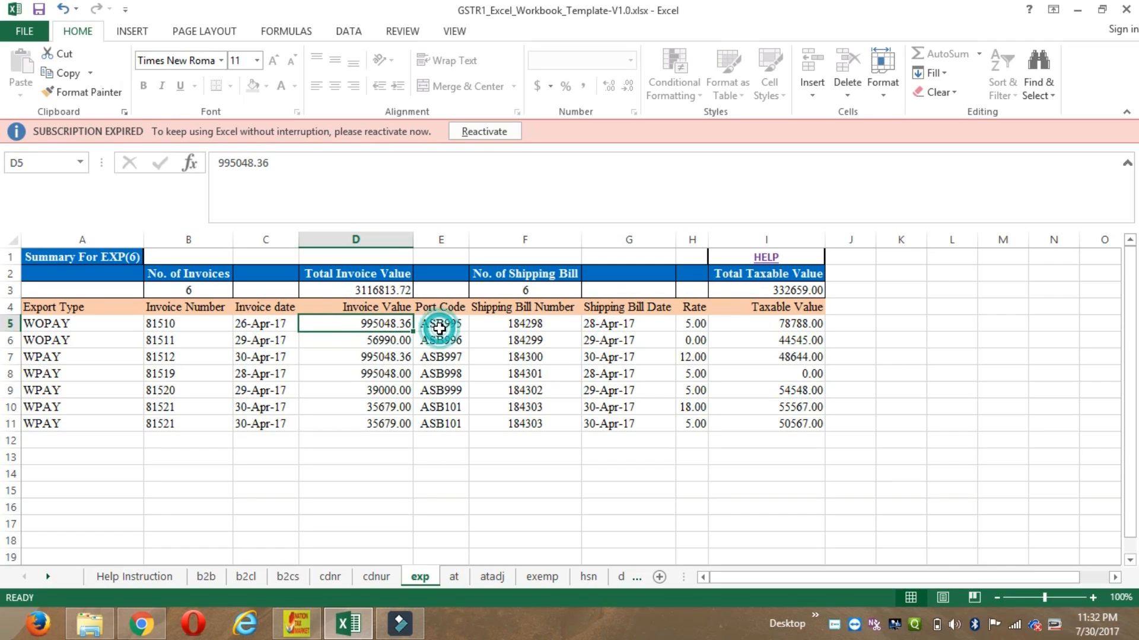
left_click(500, 330)
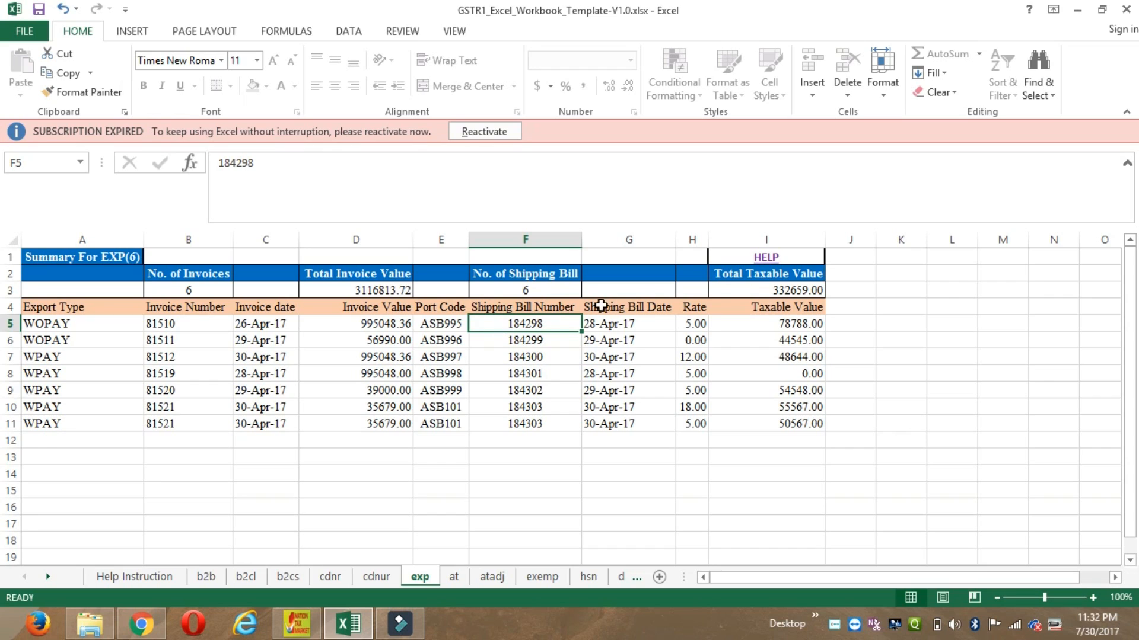
left_click(617, 328)
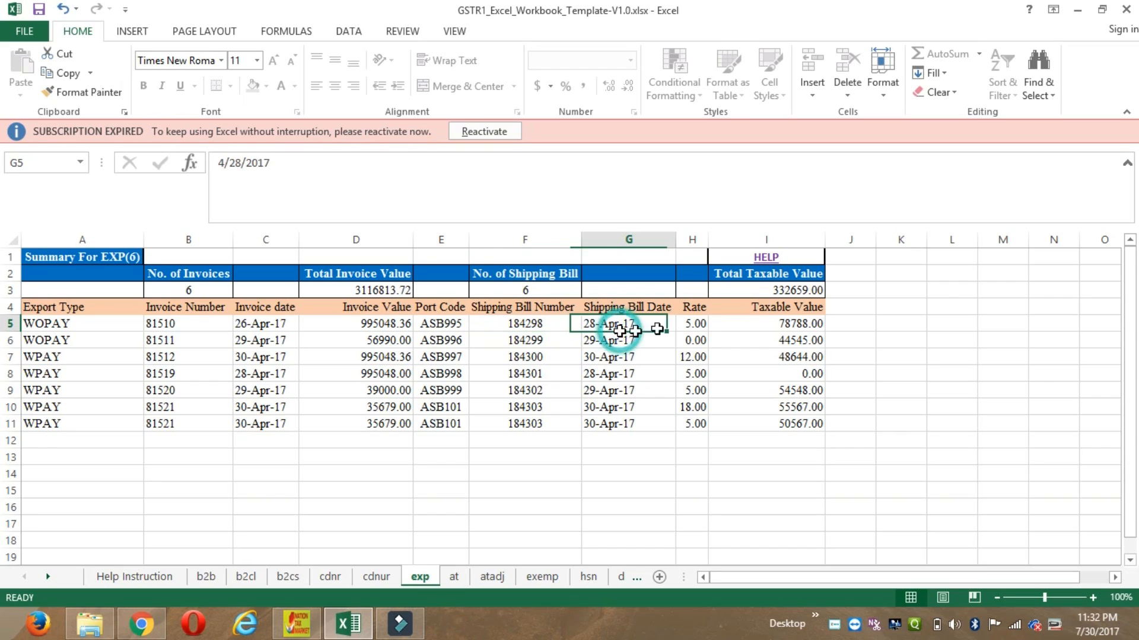
- Review the rate and taxable value fields in rows 5 and 6 of the exp sheet
left_click(704, 329)
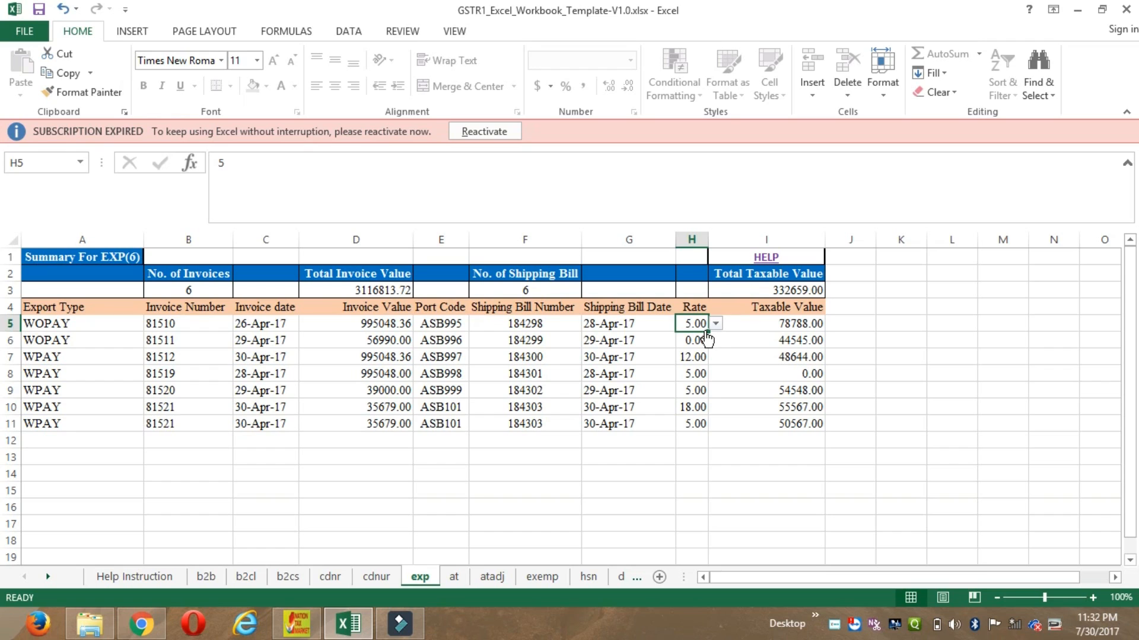
left_click(763, 327)
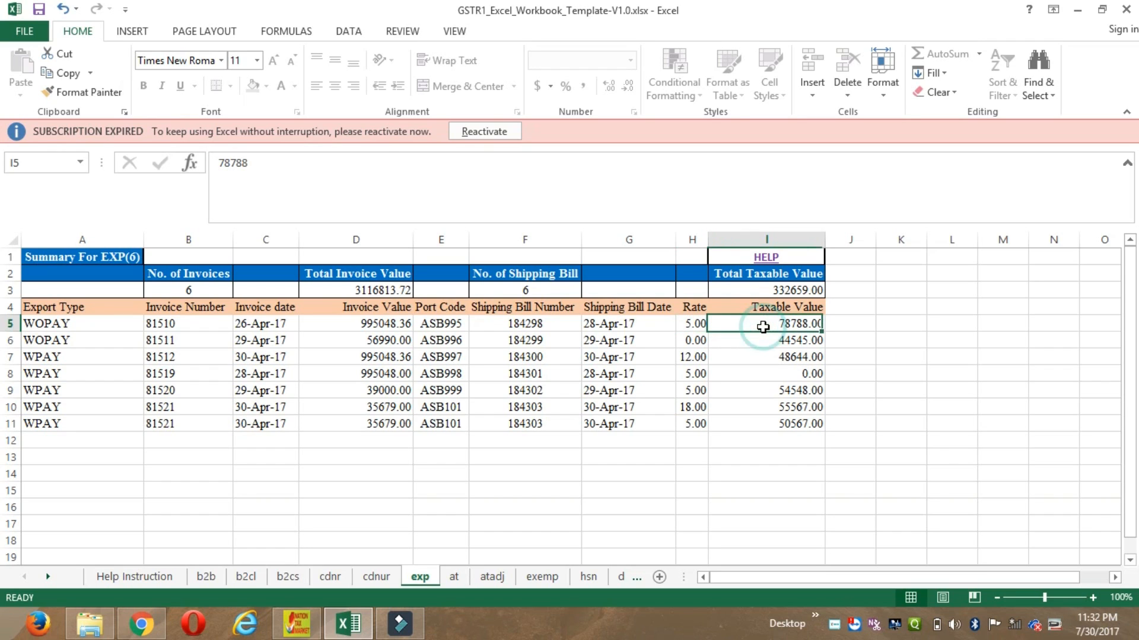
left_click(693, 346)
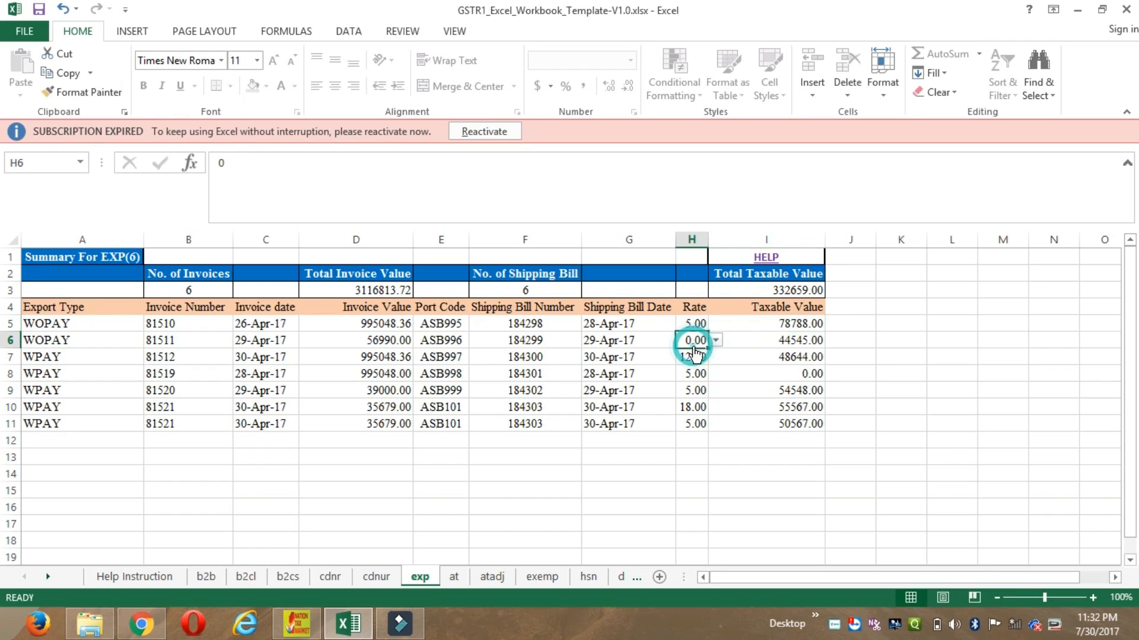
left_click(754, 346)
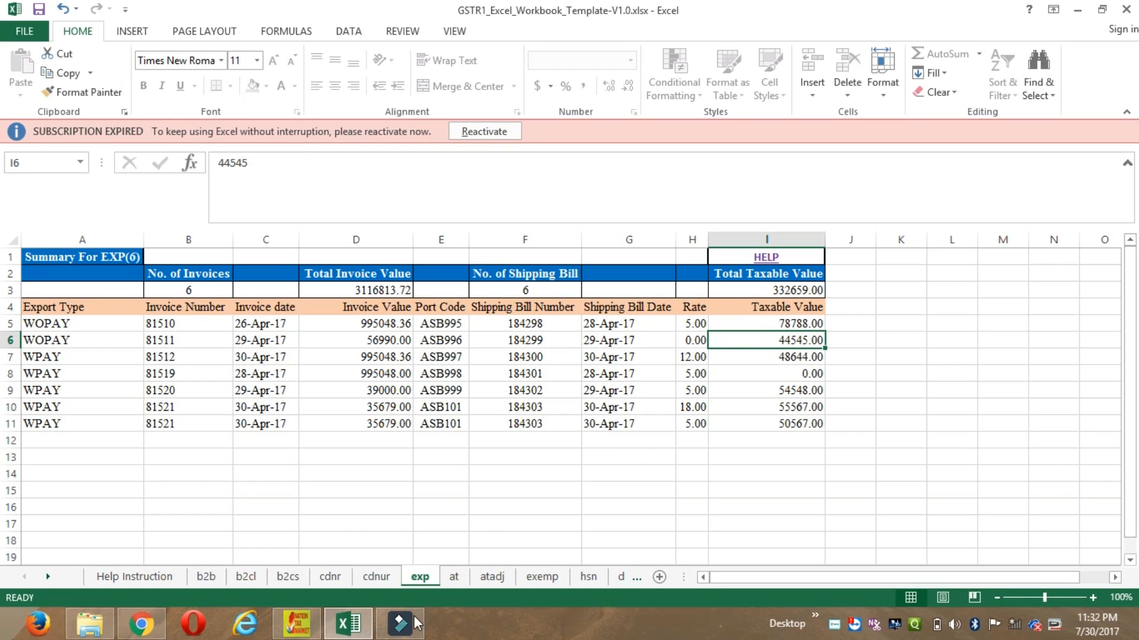
- Review the at sheet's place of supply, rate, gross advance received and cess fields, and open the atadj sheet for adjusted advances
left_click(444, 577)
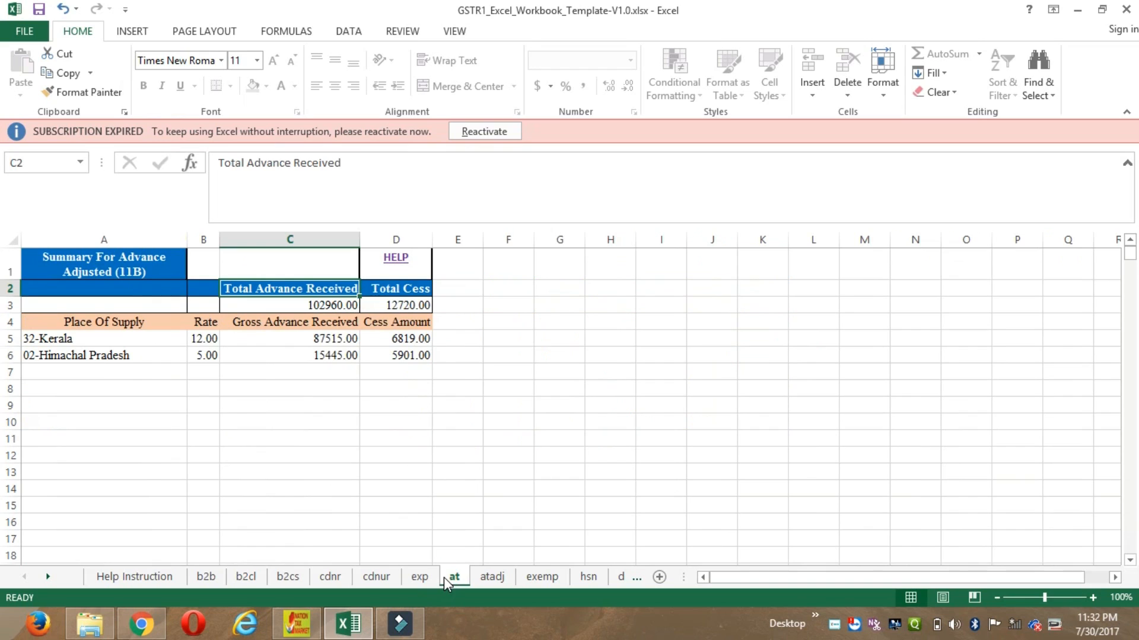
left_click(260, 478)
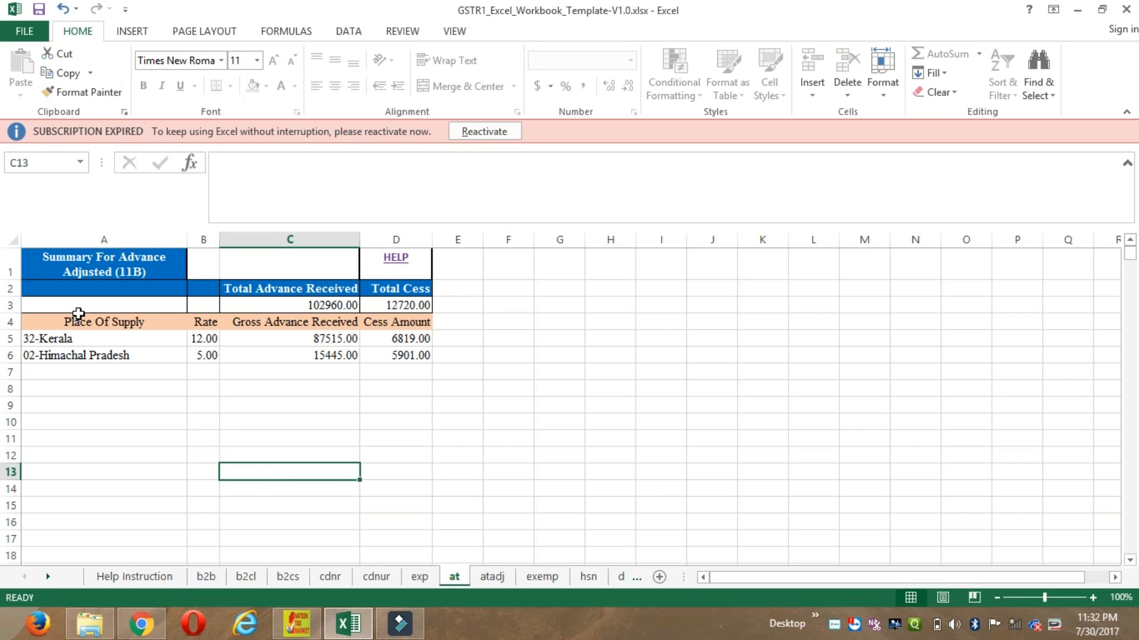
left_click(88, 338)
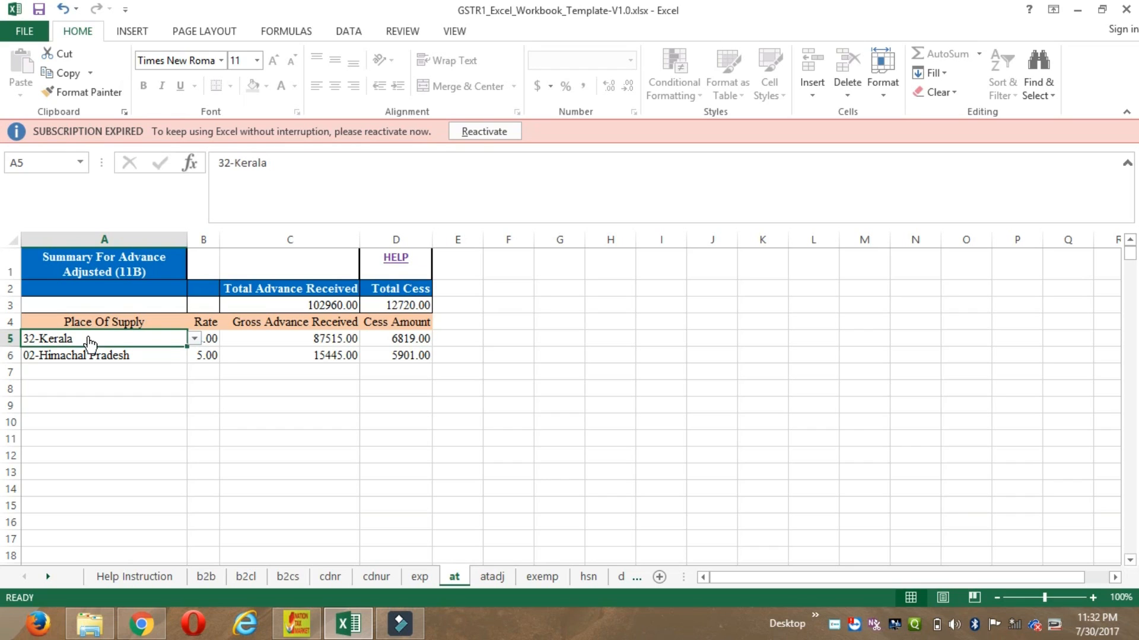
left_click(212, 339)
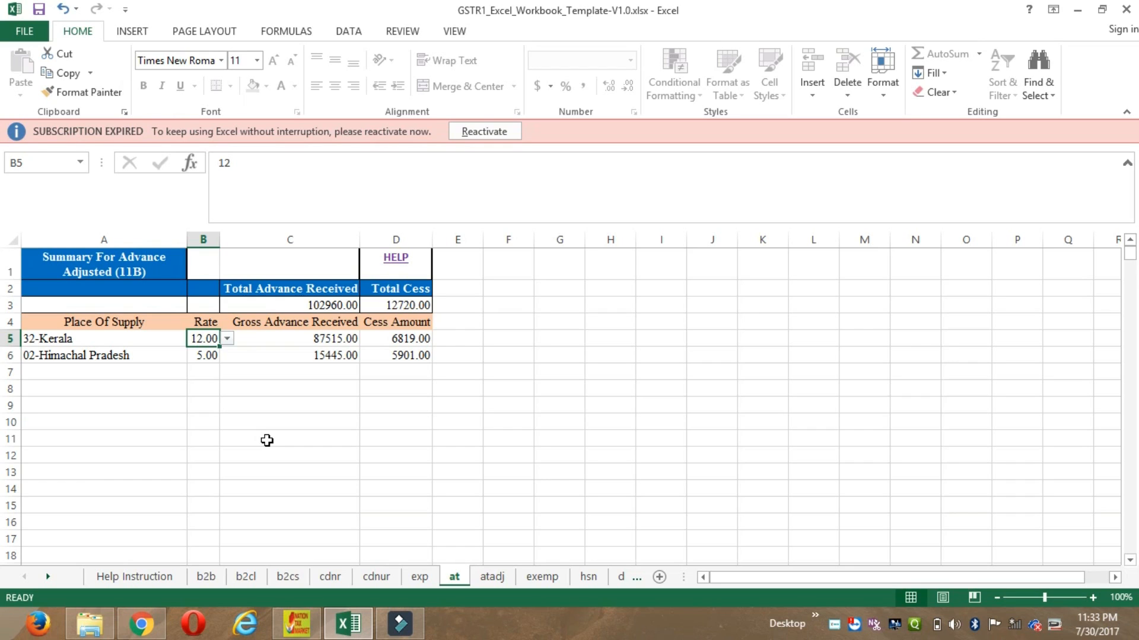
left_click(156, 360)
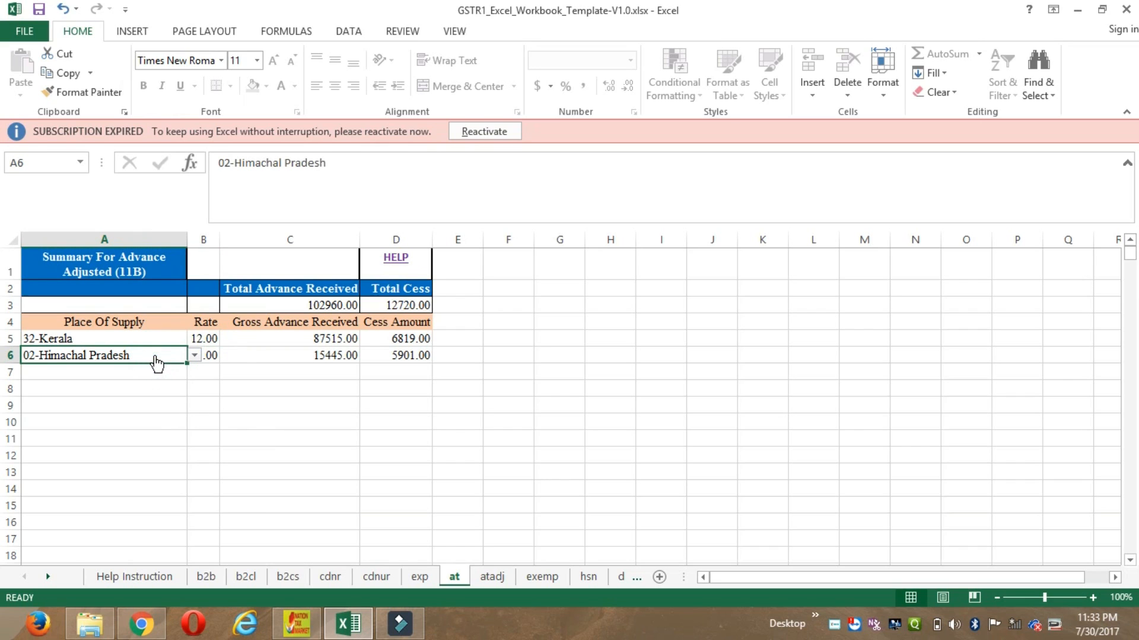
left_click(281, 357)
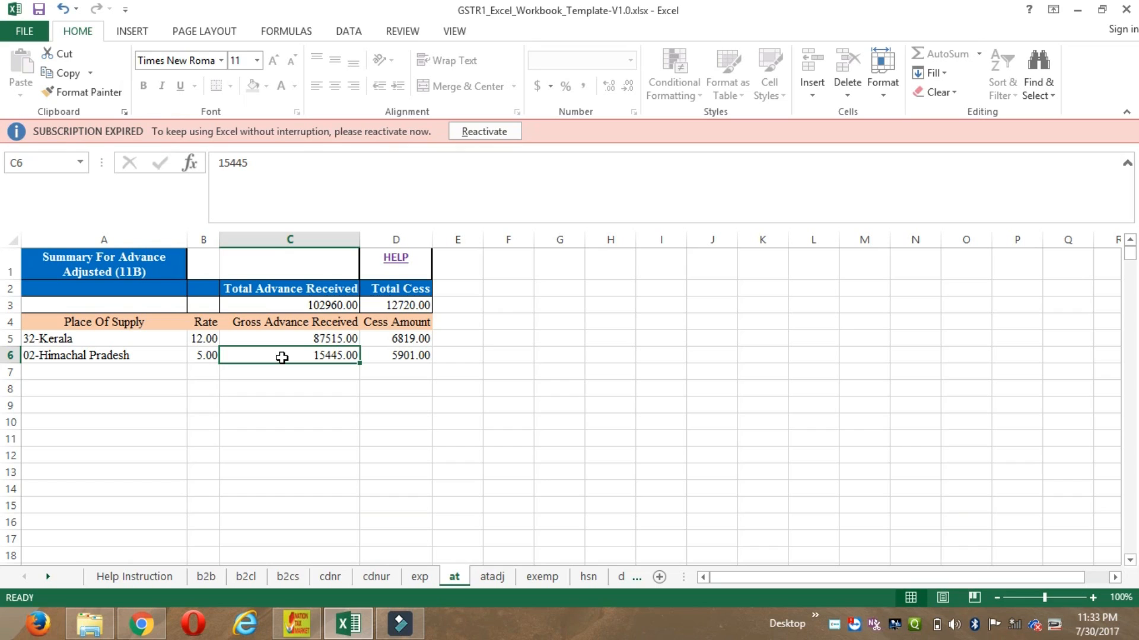
left_click(423, 355)
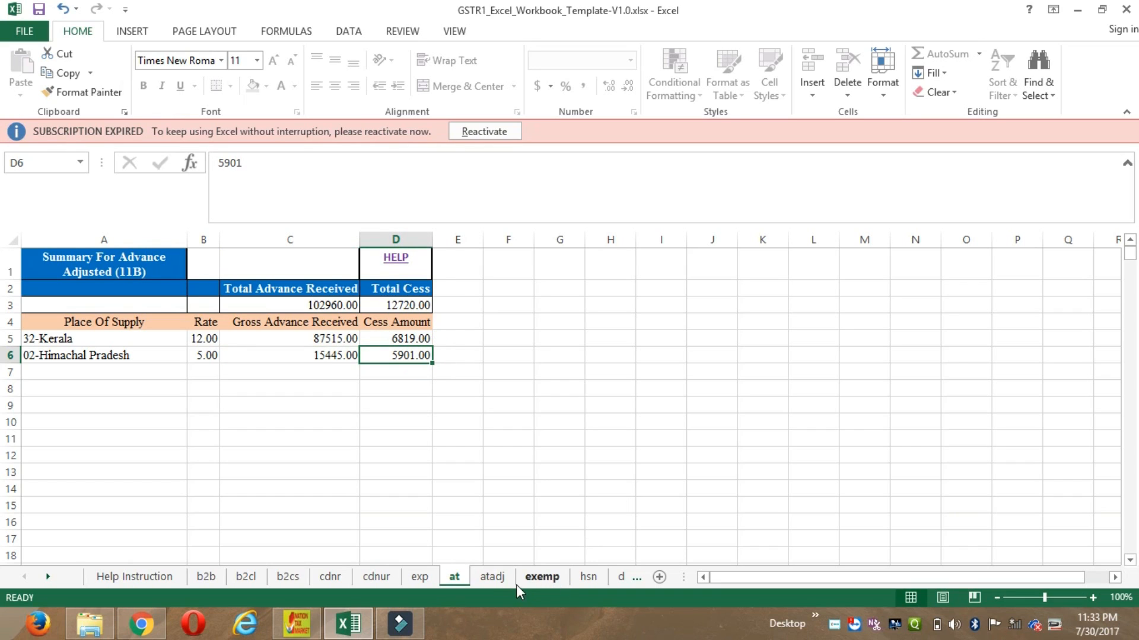
left_click(495, 579)
left_click(392, 499)
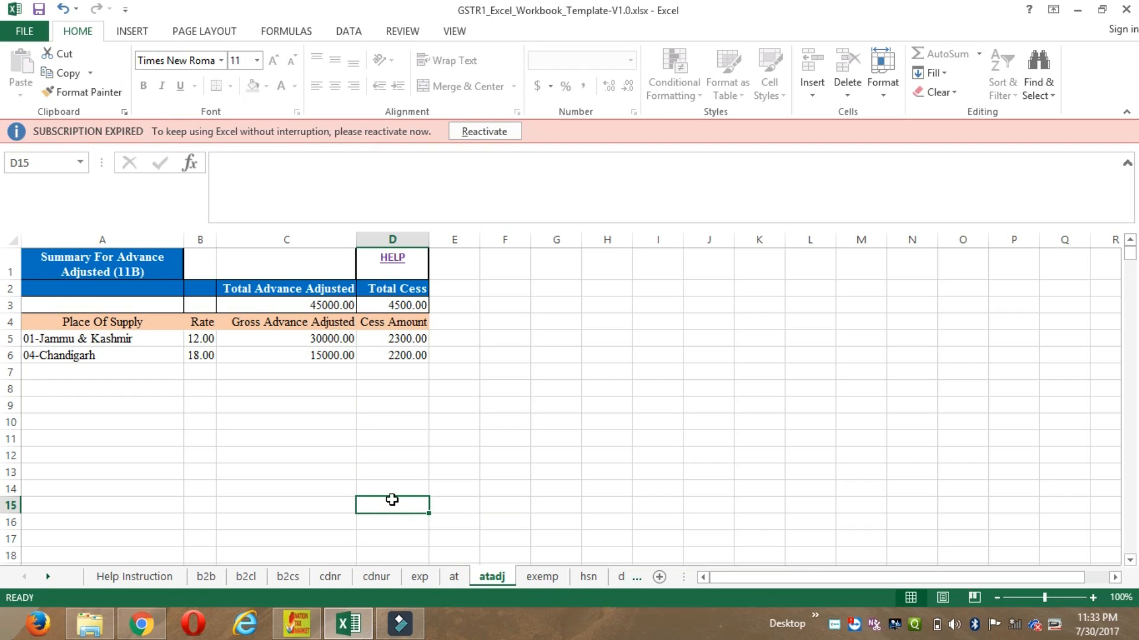
- Open the exemp sheet and examine the nil rated and exempted amounts for inter-State supplies to registered persons
left_click(546, 578)
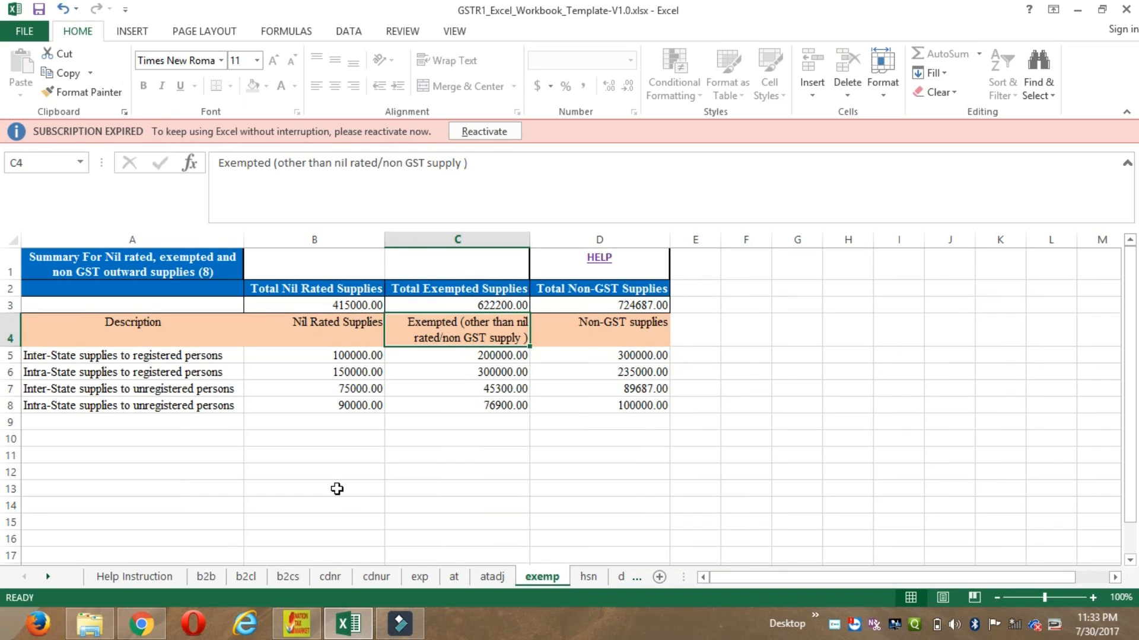
left_click(337, 489)
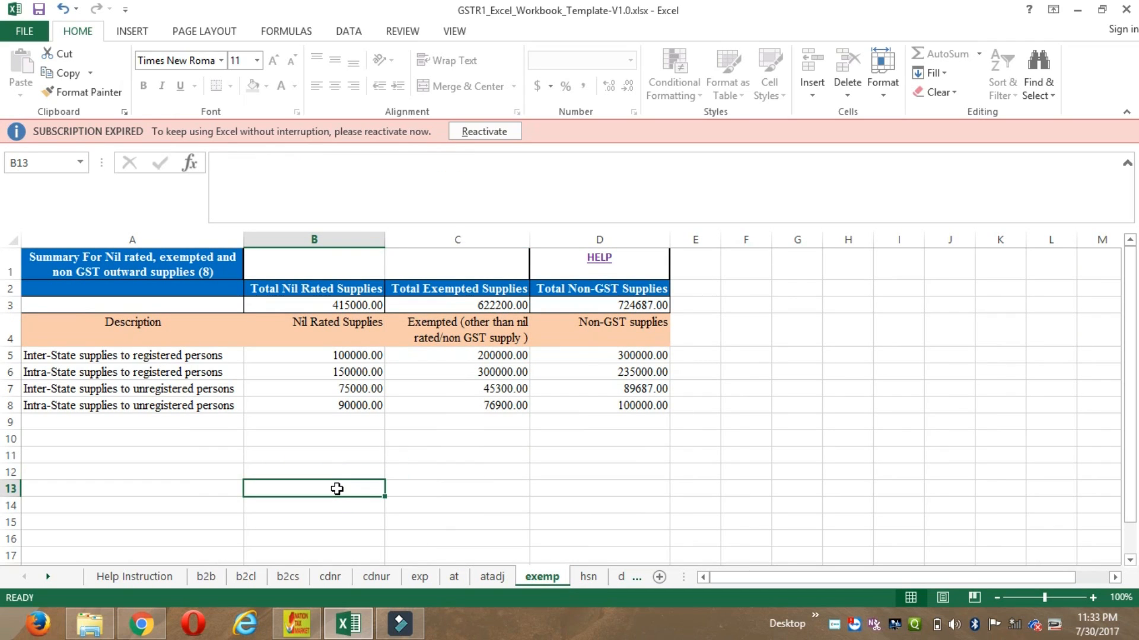
left_click(168, 357)
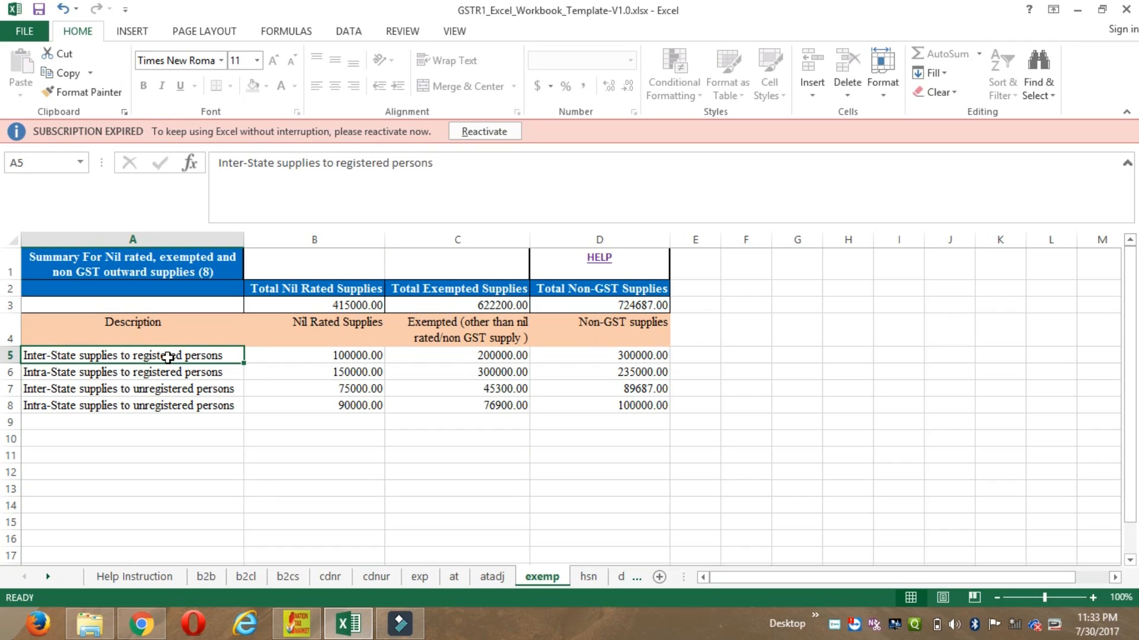
left_click(286, 359)
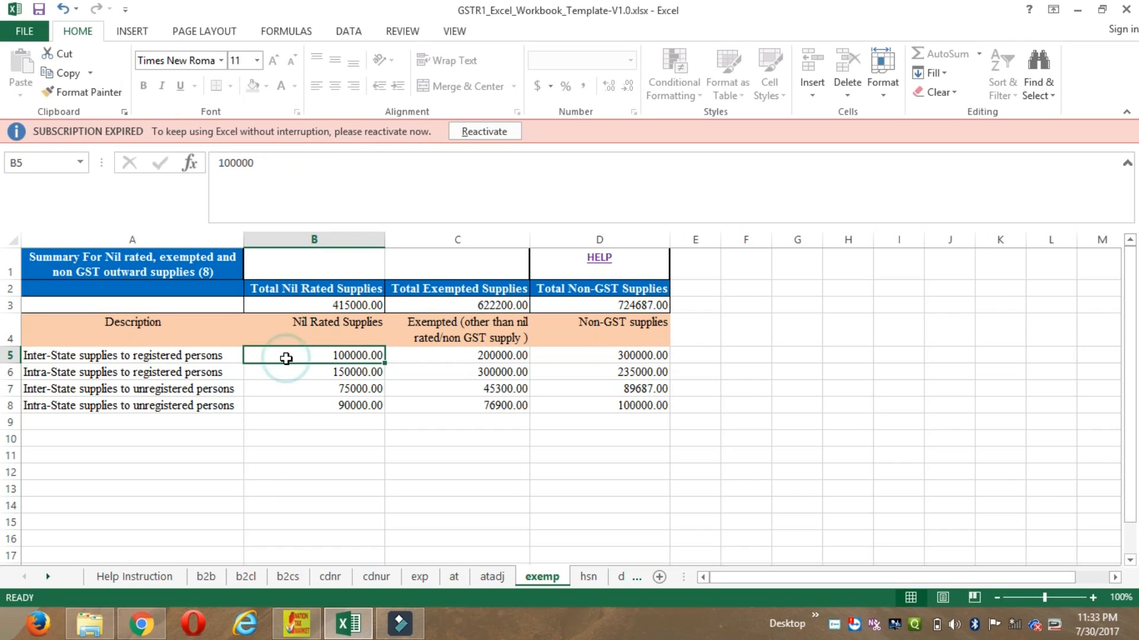
left_click(470, 359)
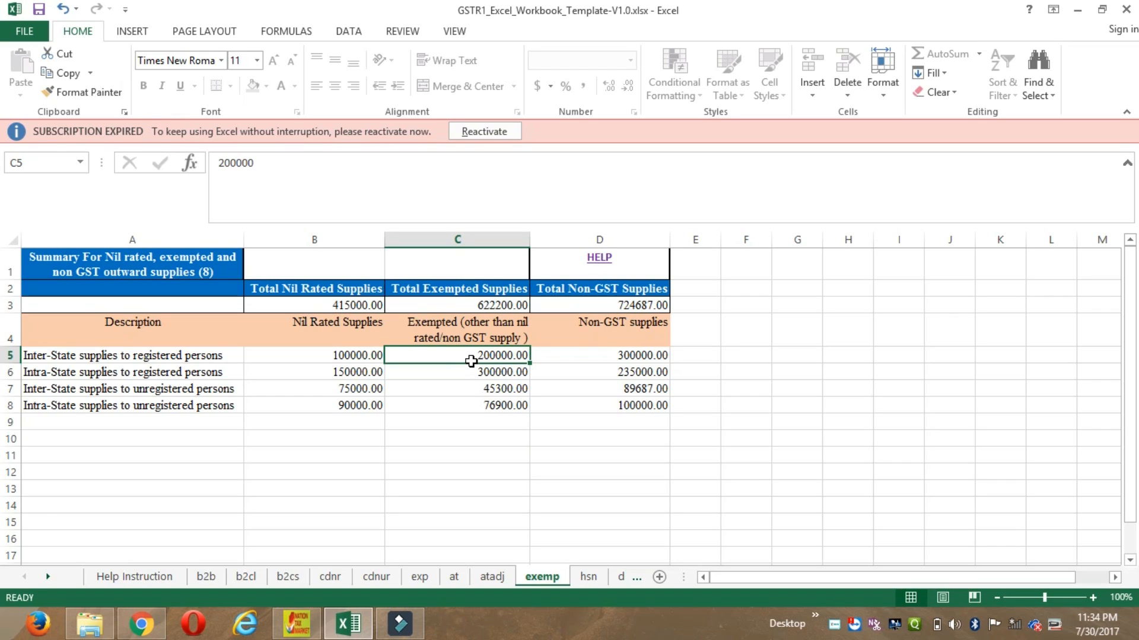
- Compare the nil rated, exempted and non-GST supply columns for supplies to registered persons on the exemp sheet
left_click(366, 358)
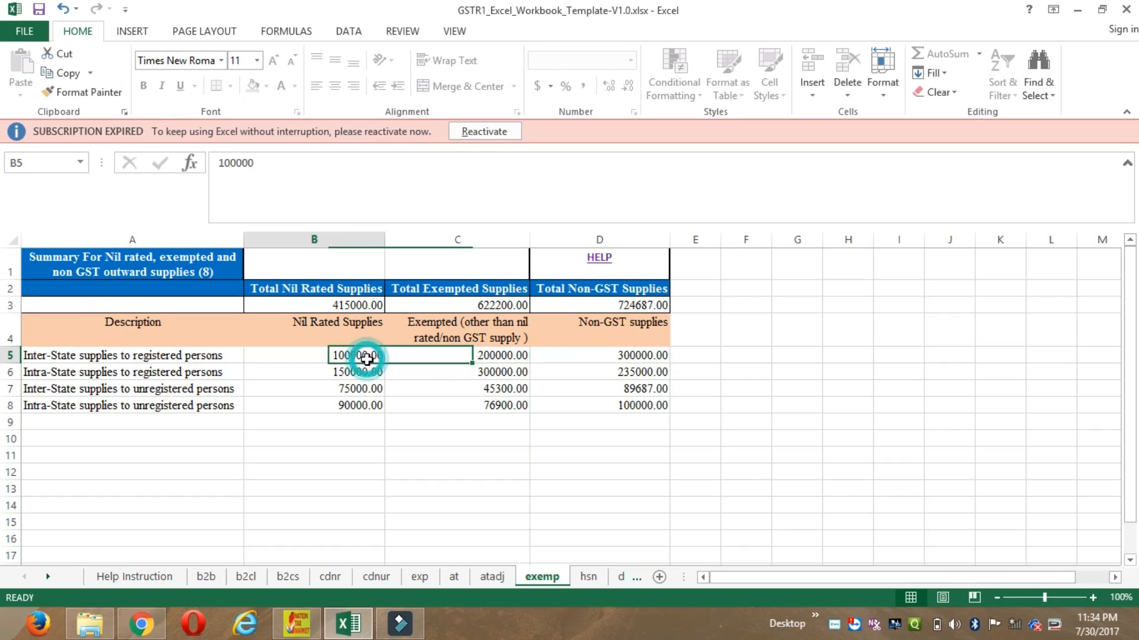
left_click(479, 360)
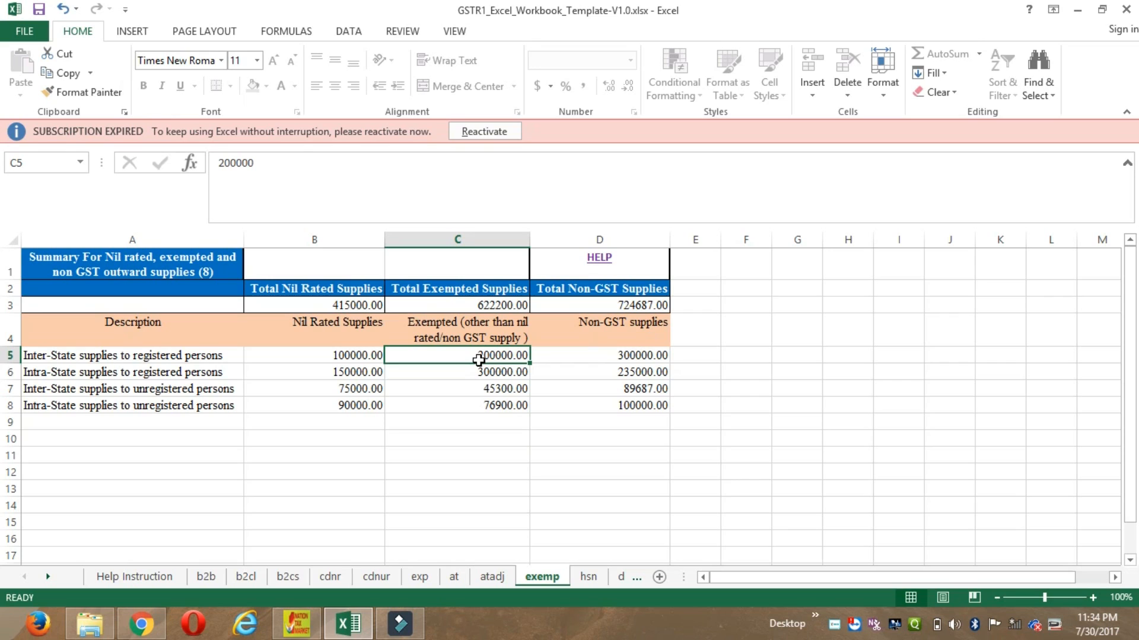
left_click(451, 383)
left_click(375, 360)
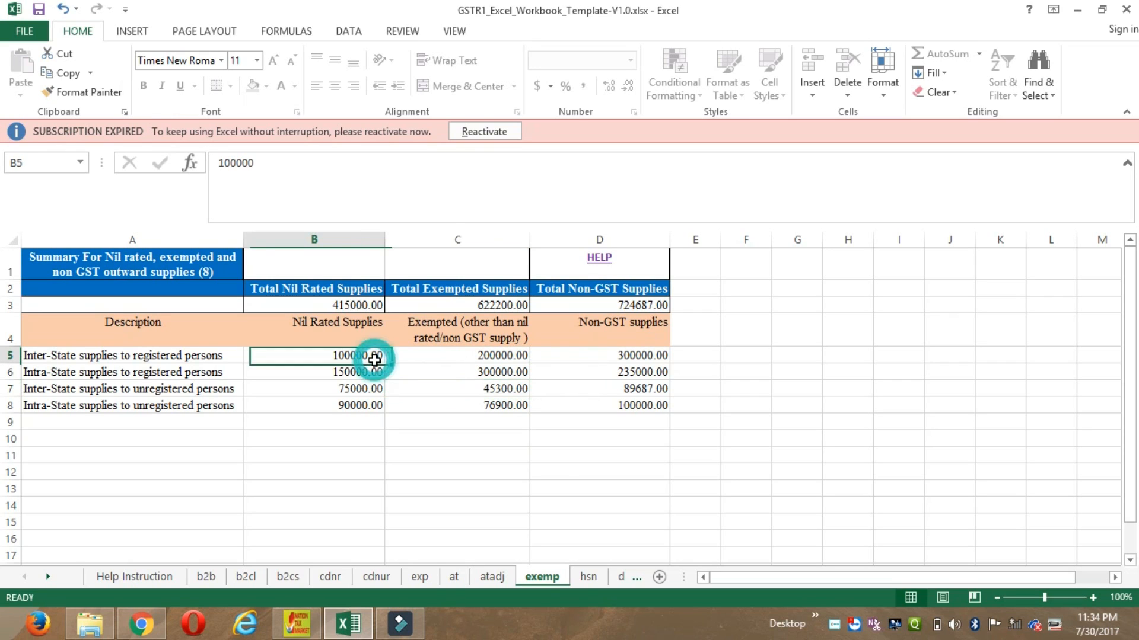
left_click(619, 360)
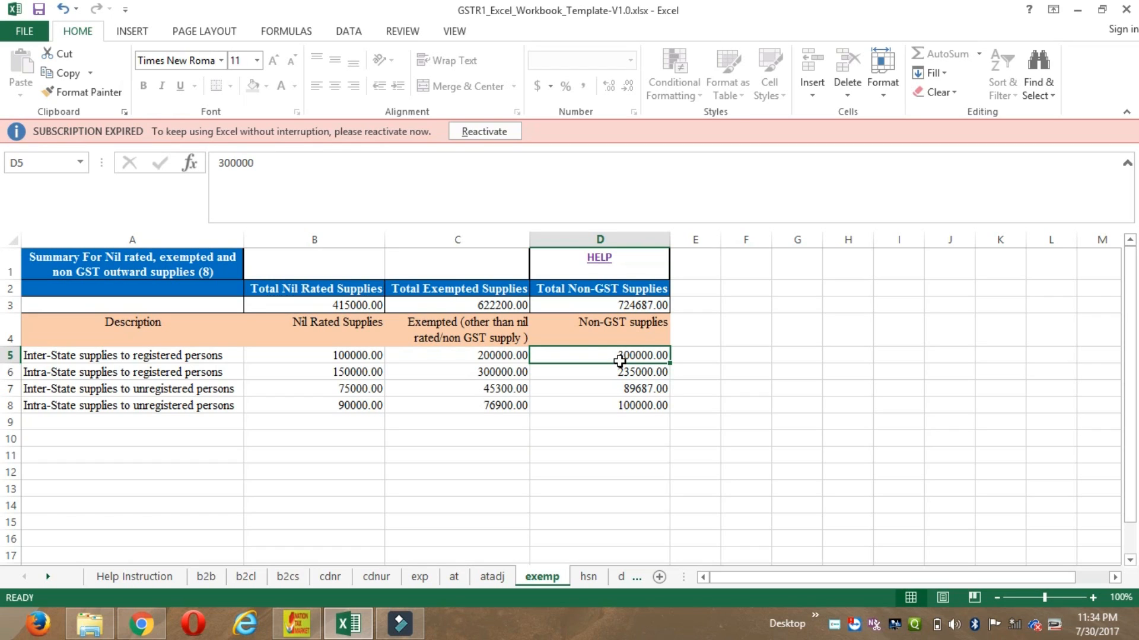
- Review the exemp rows for intra-State supplies to registered persons and both kinds of supplies to unregistered persons
left_click(336, 375)
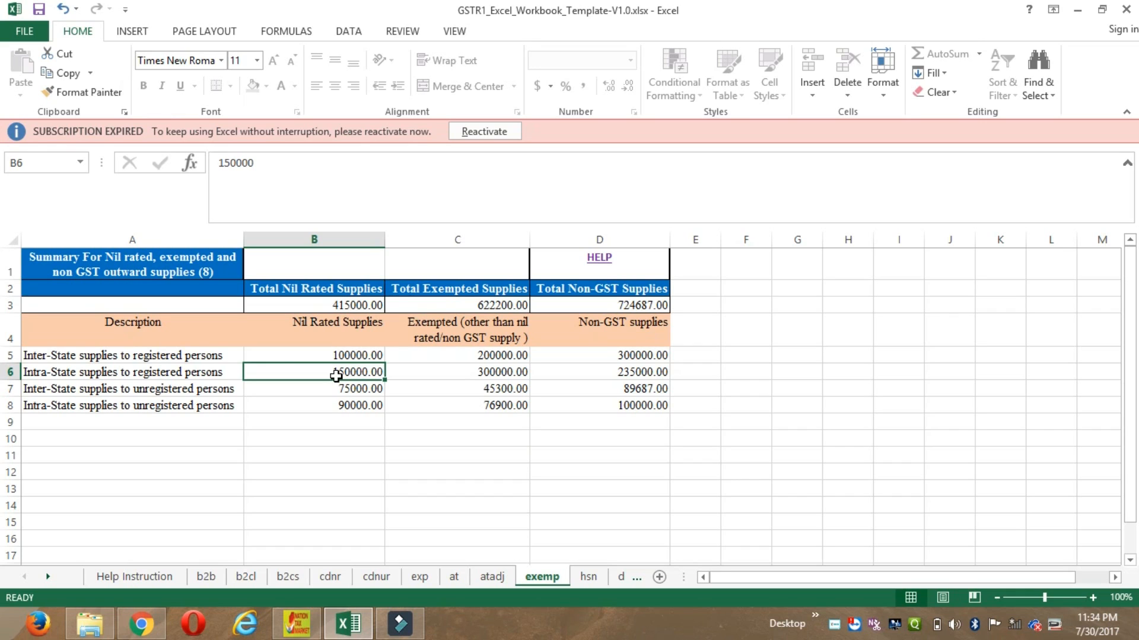
left_click(621, 373)
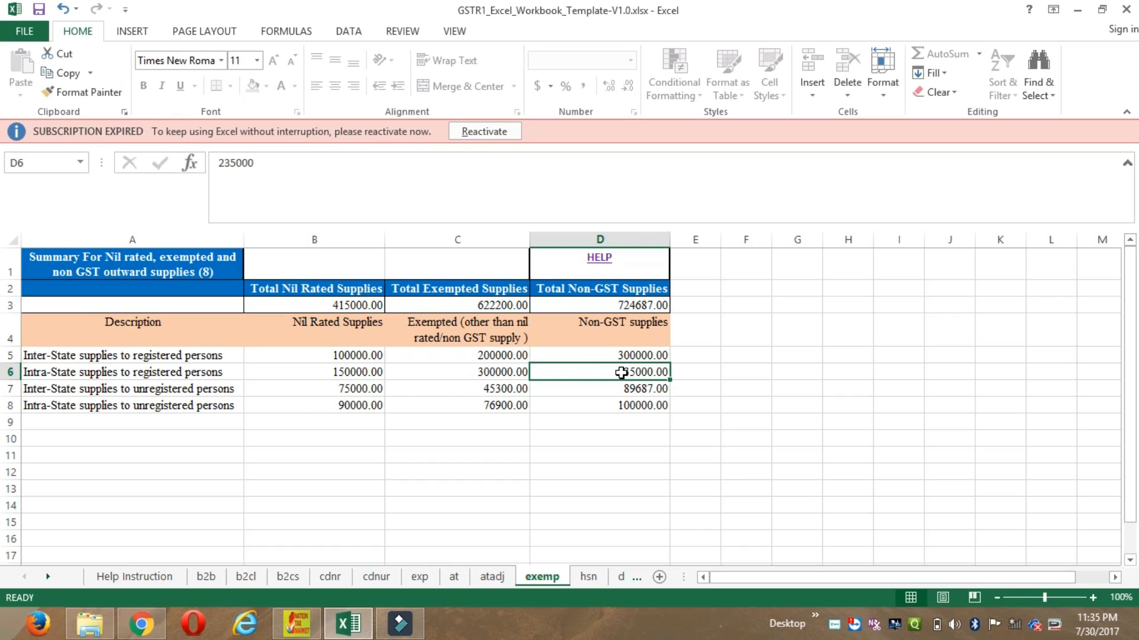
left_click(193, 394)
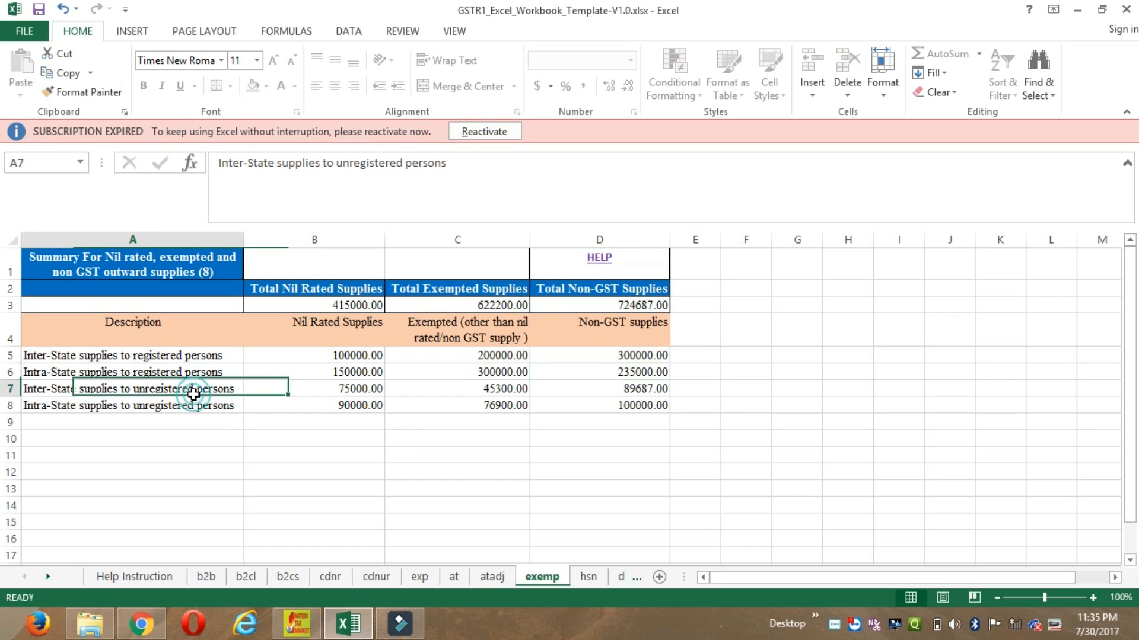
left_click(180, 412)
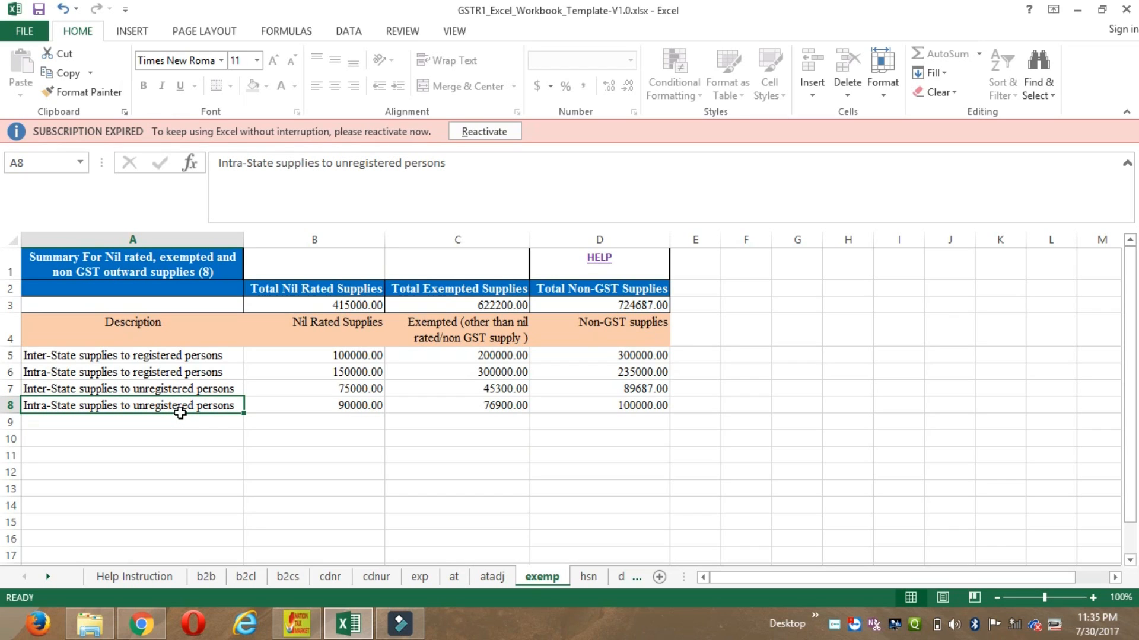
- Open the hsn sheet and review the HSN code, description and UQC fields of the Copper row
left_click(589, 576)
left_click(260, 459)
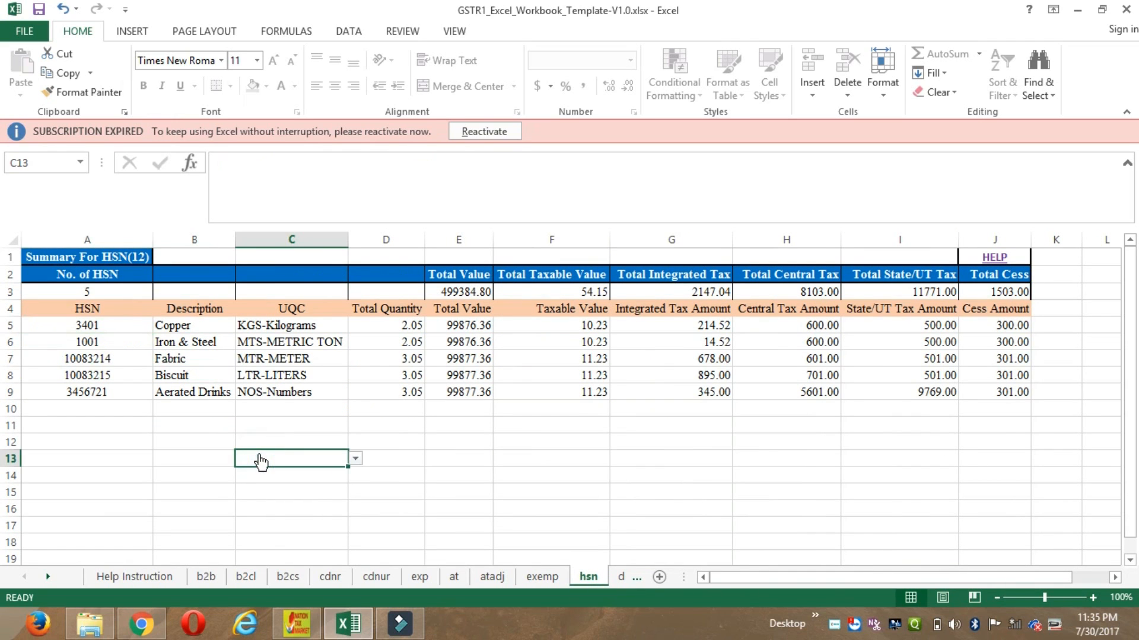
left_click(87, 326)
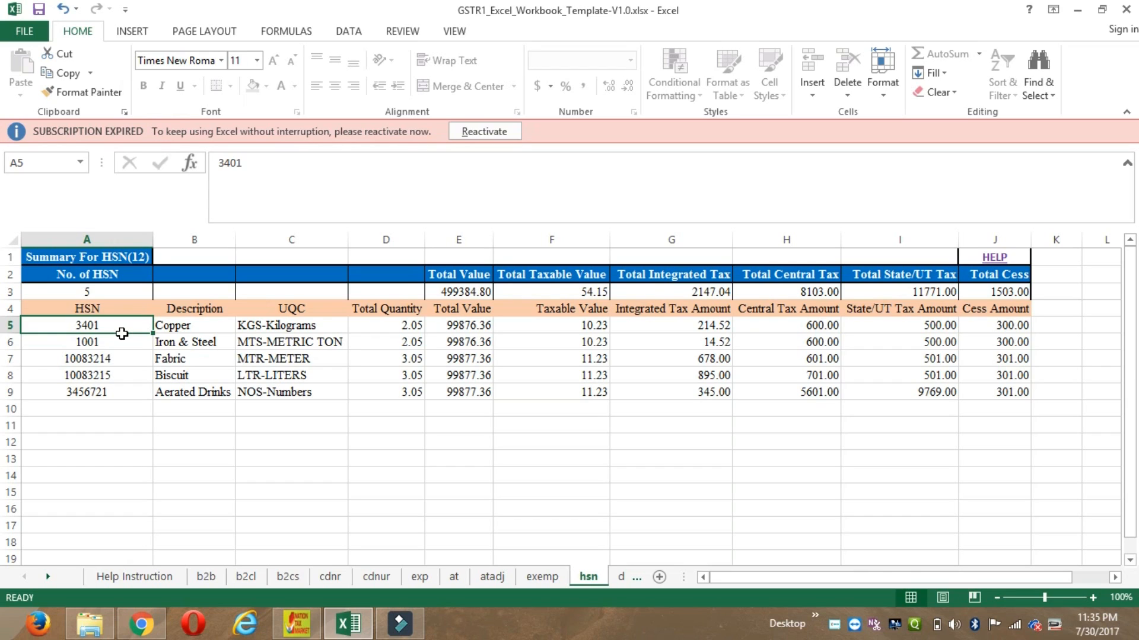
left_click(197, 330)
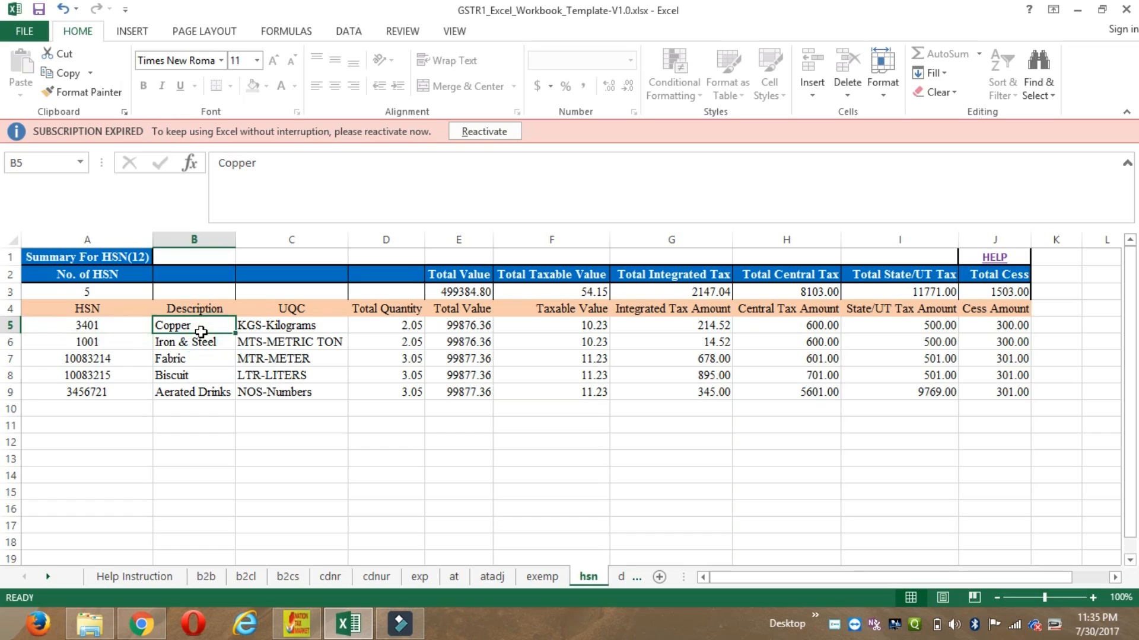
left_click(302, 330)
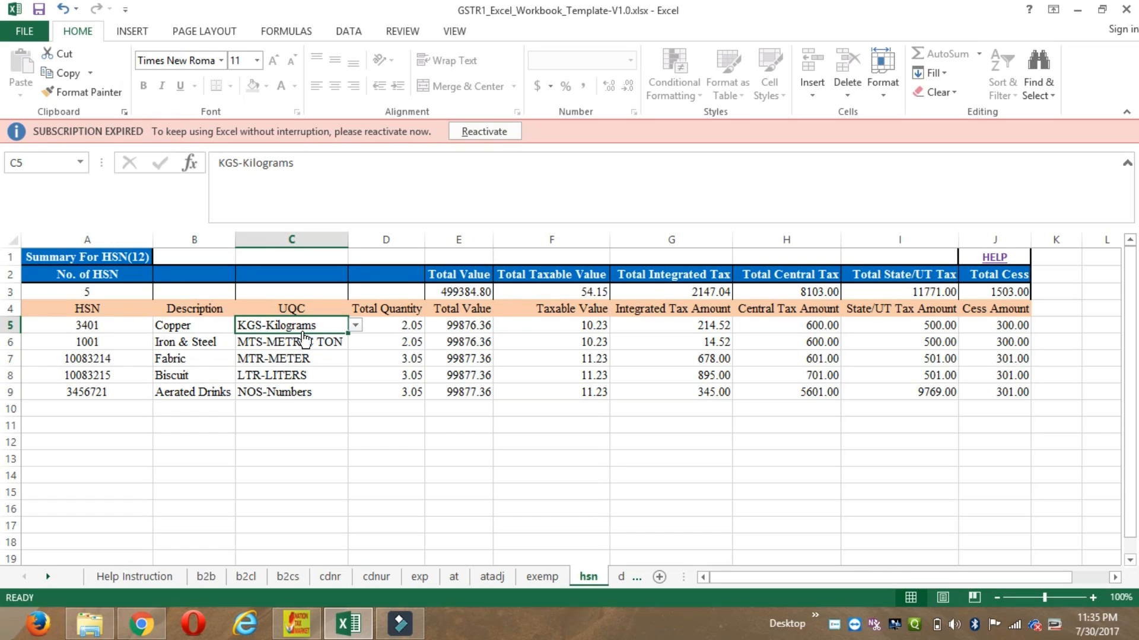
- Review the total quantity, total value, taxable value and integrated tax amount fields for Copper on the hsn sheet
left_click(410, 325)
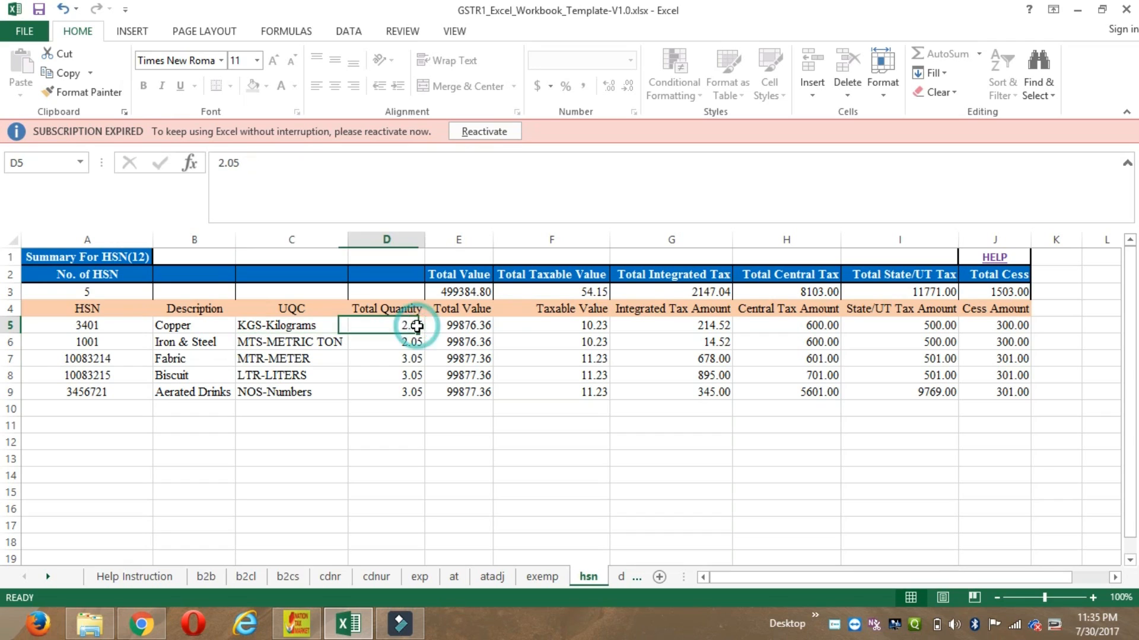
left_click(484, 325)
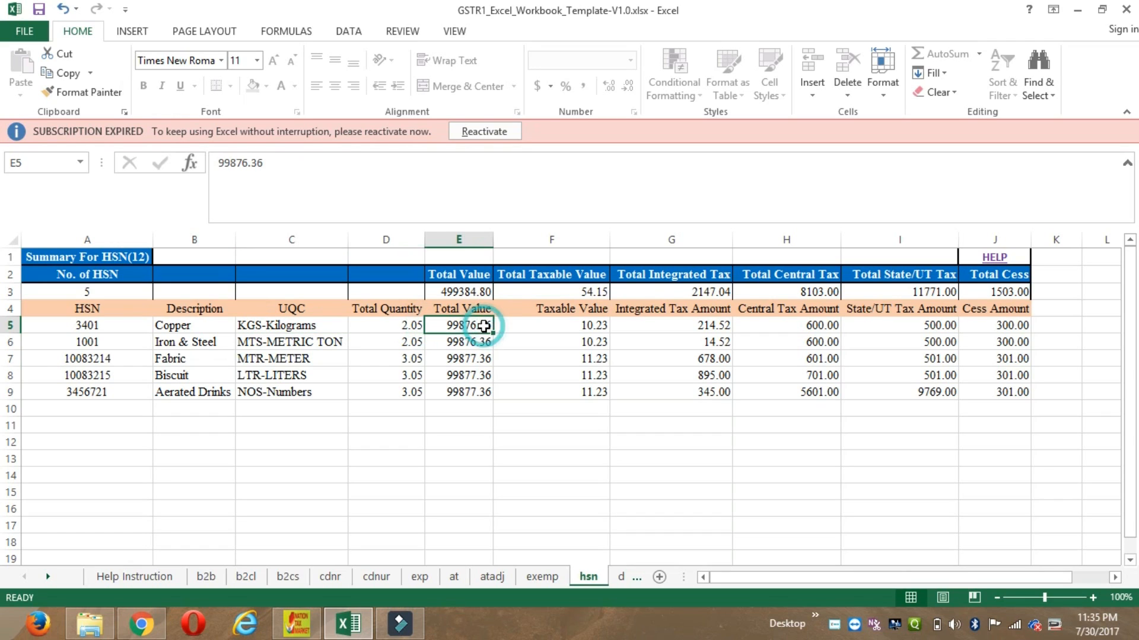
left_click(581, 328)
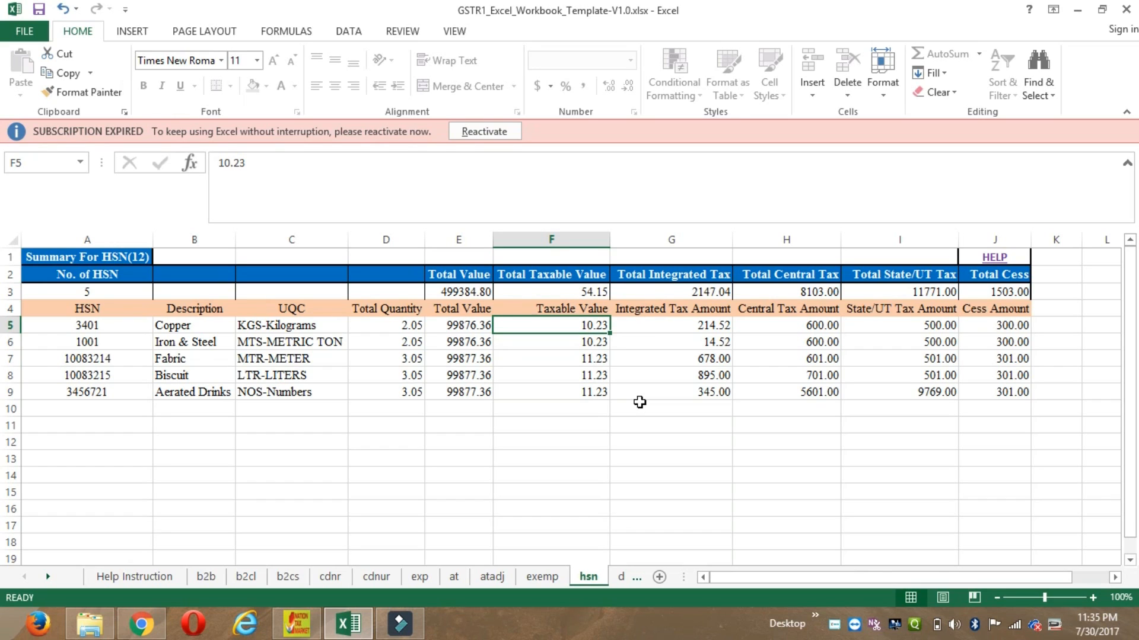
left_click(667, 310)
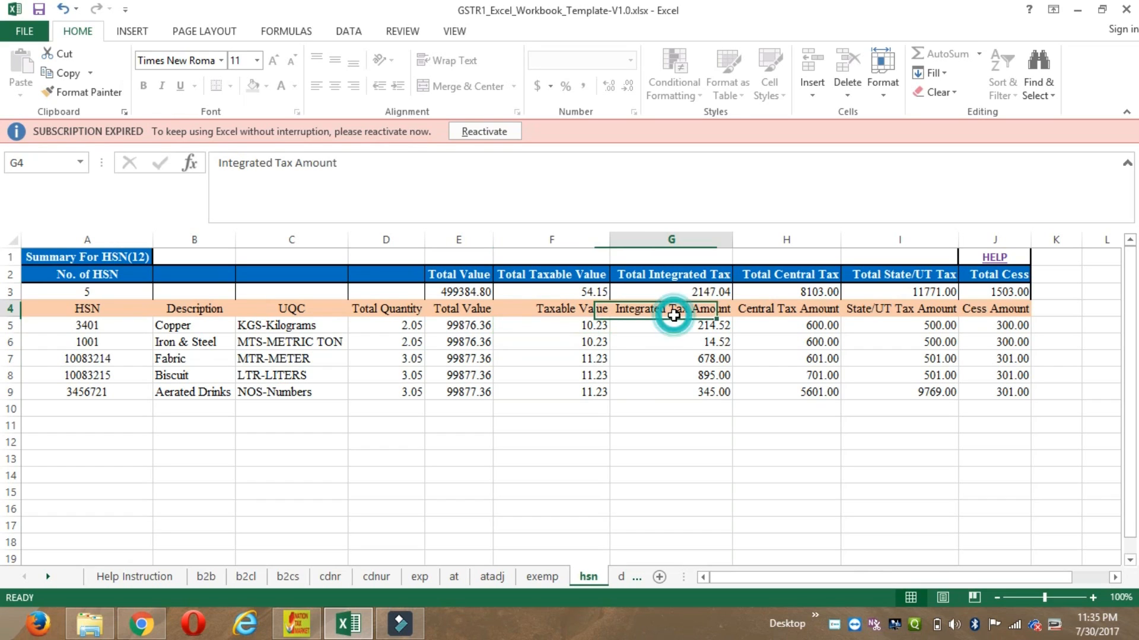
left_click(676, 325)
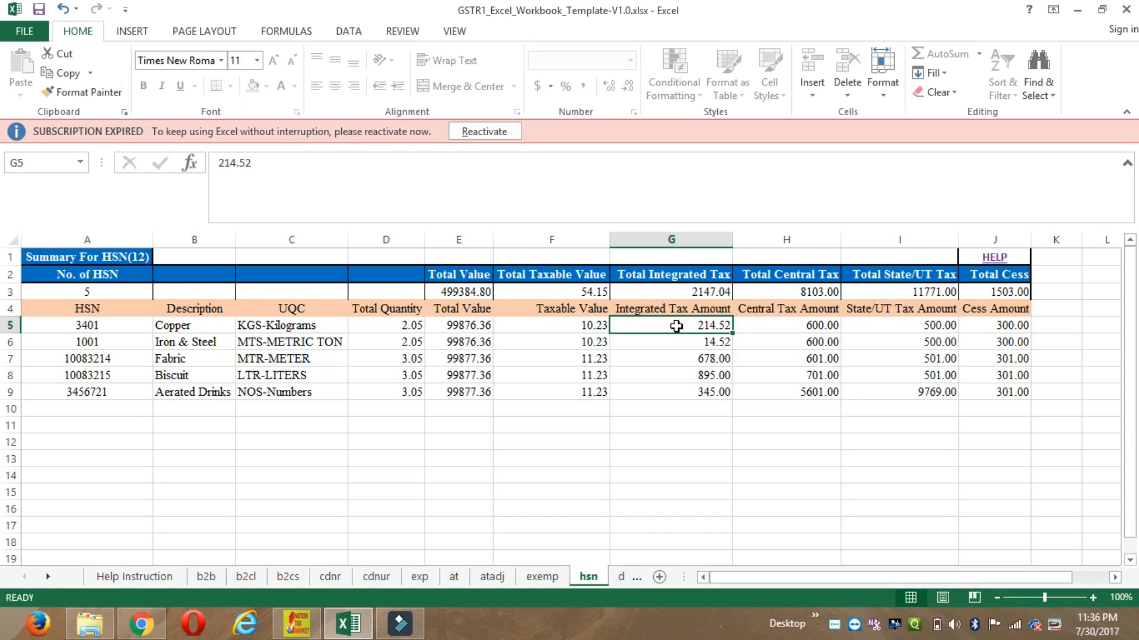
- Open the docs sheet and review the starting serial number, total number and cancelled fields of the first outward supply invoice row
left_click(618, 581)
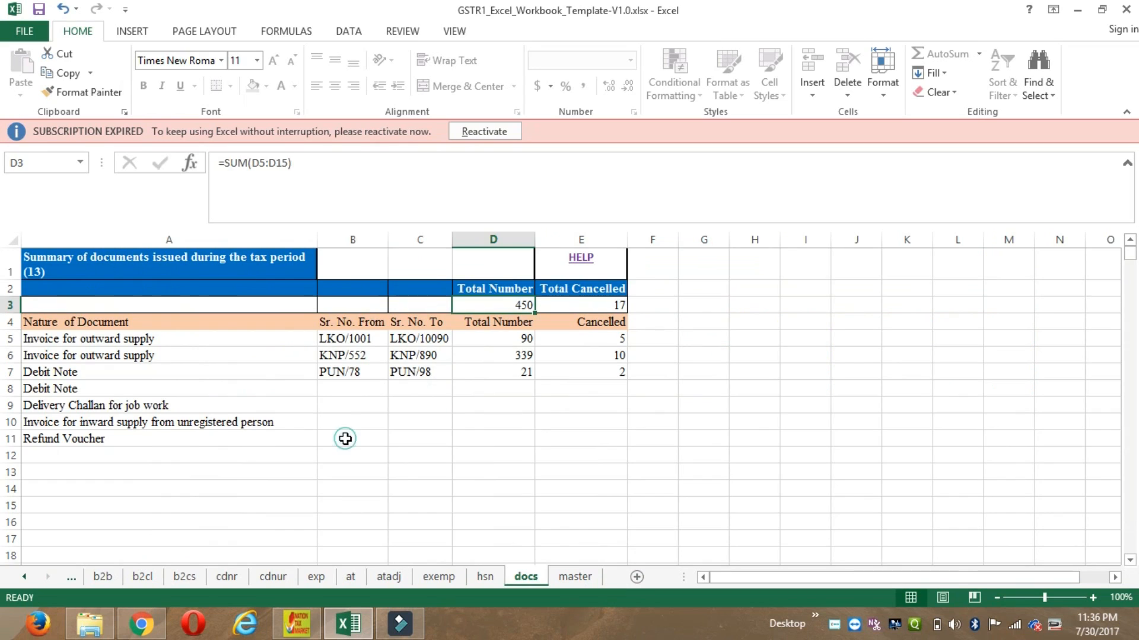
left_click(345, 439)
left_click(364, 333)
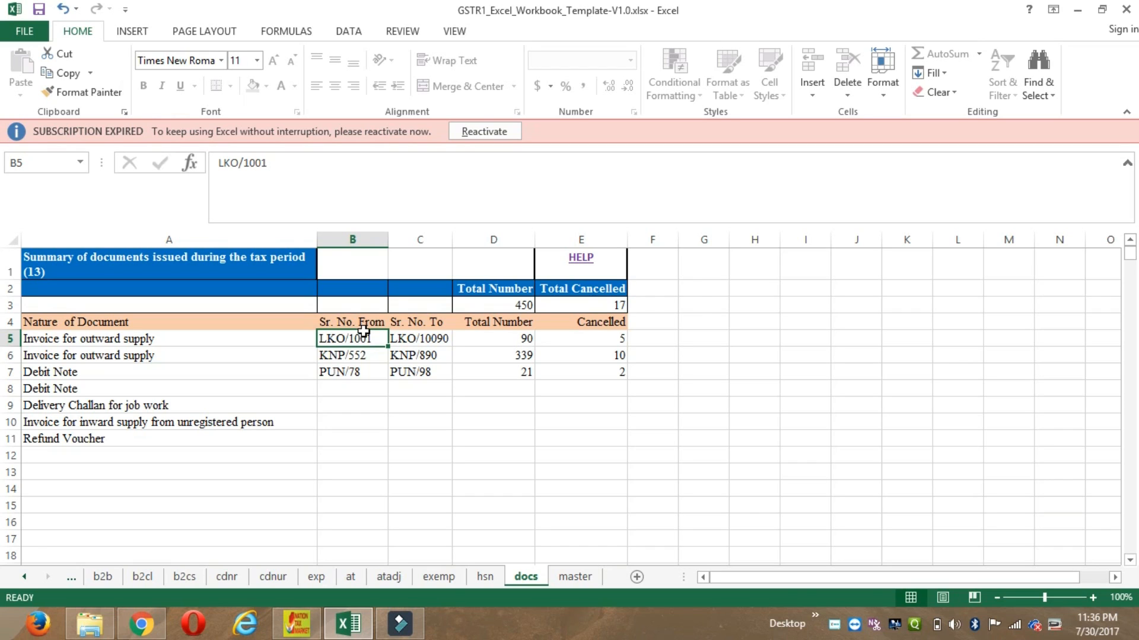
left_click(516, 339)
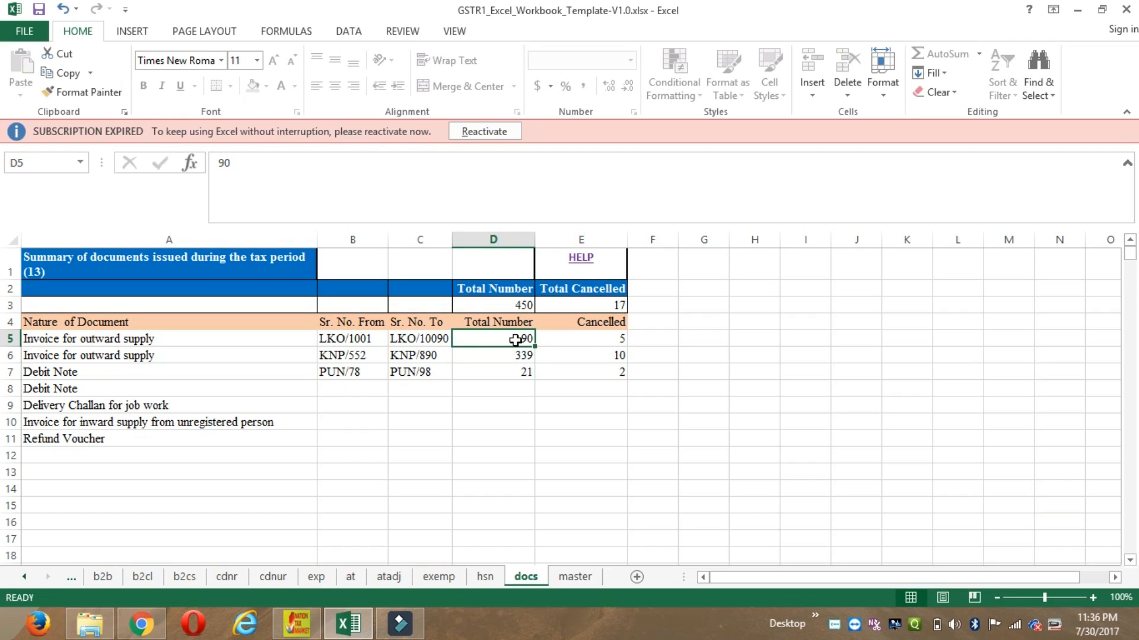
left_click(604, 340)
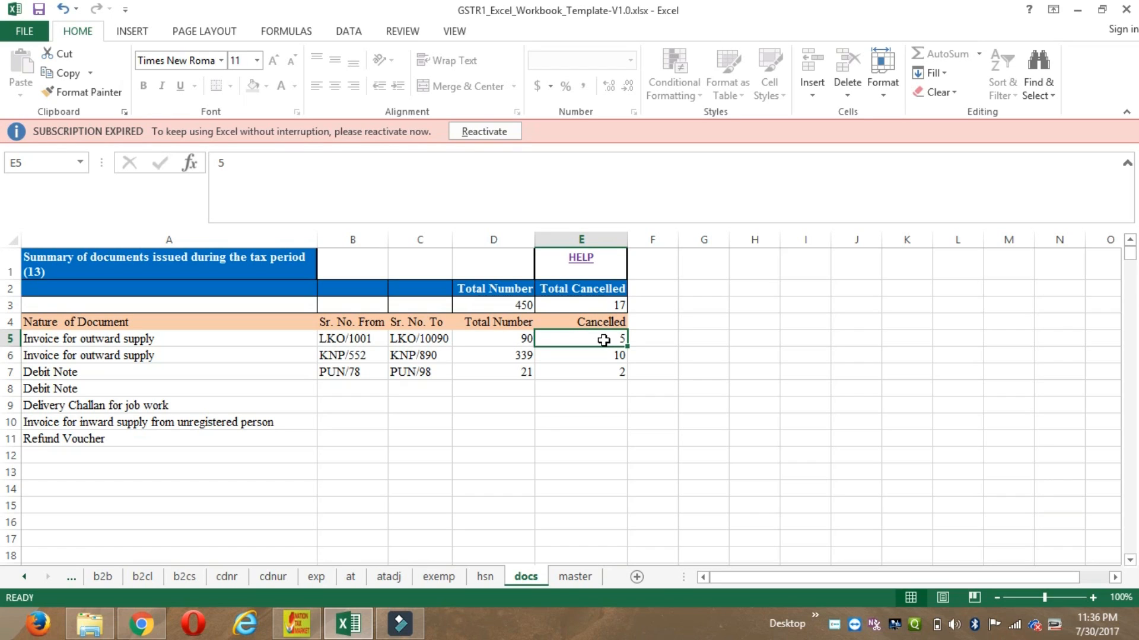
- Review the nature of document entries on the docs sheet, from invoices for outward supply and debit notes through refund vouchers
left_click(224, 348)
left_click(194, 363)
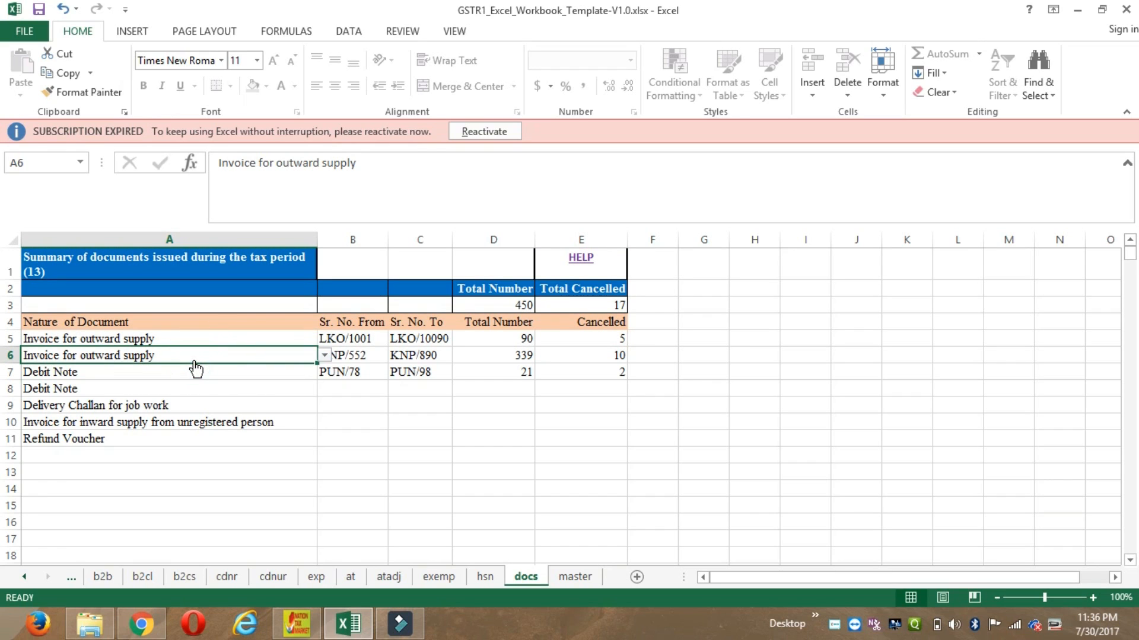
left_click(136, 374)
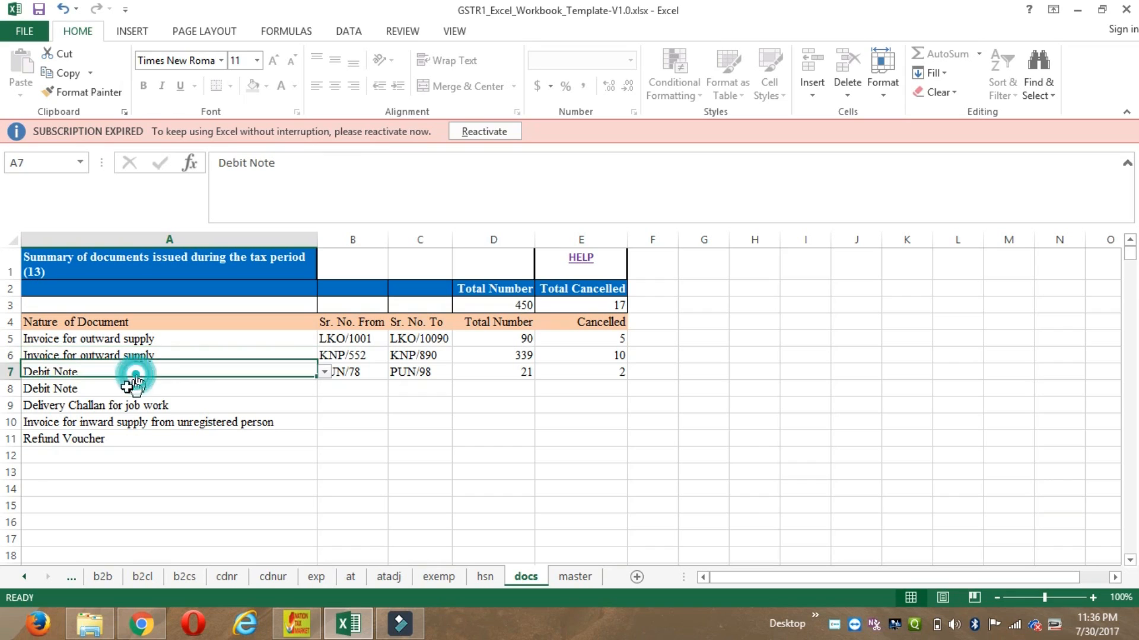
left_click(111, 407)
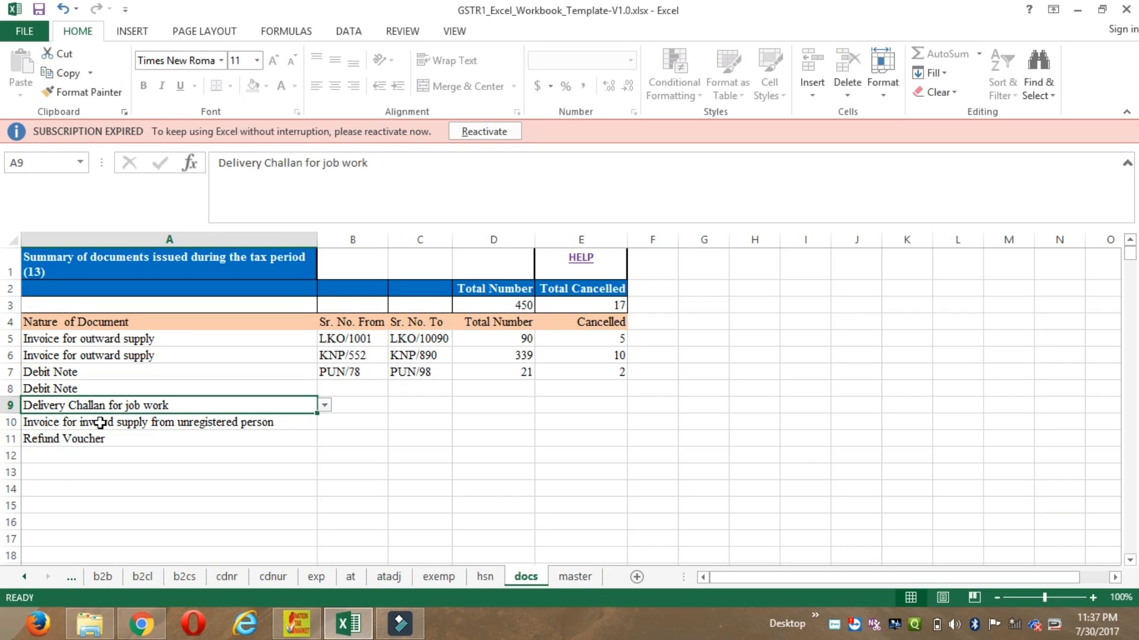
left_click(341, 444)
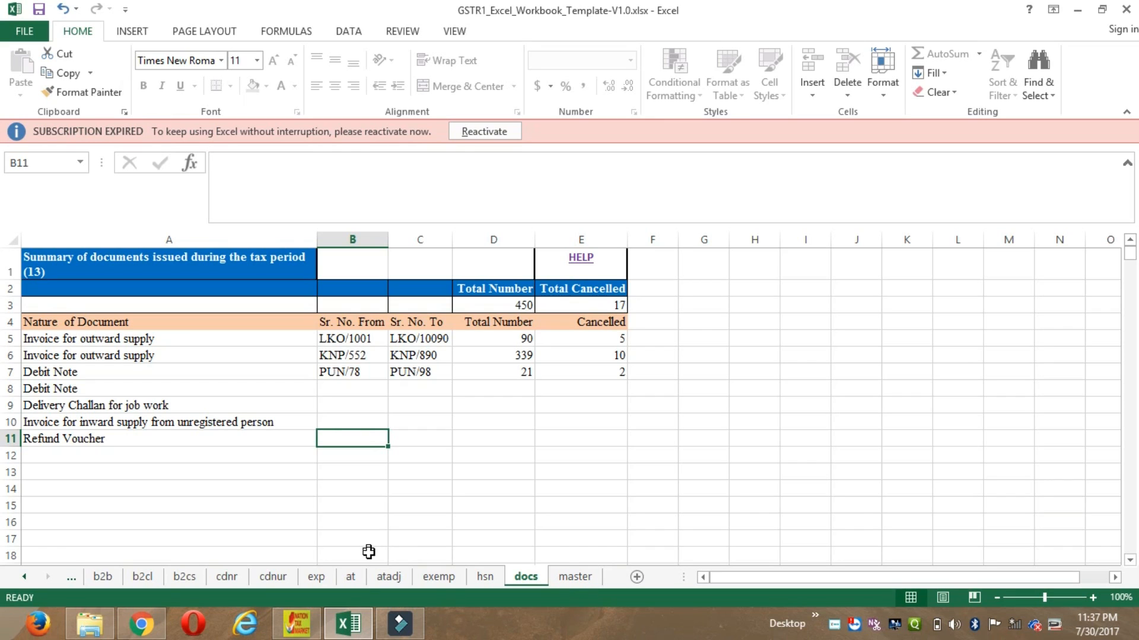
- Switch to the GST portal in Chrome and locate the Returns Offline Tool among the offline tool downloads
left_click(137, 625)
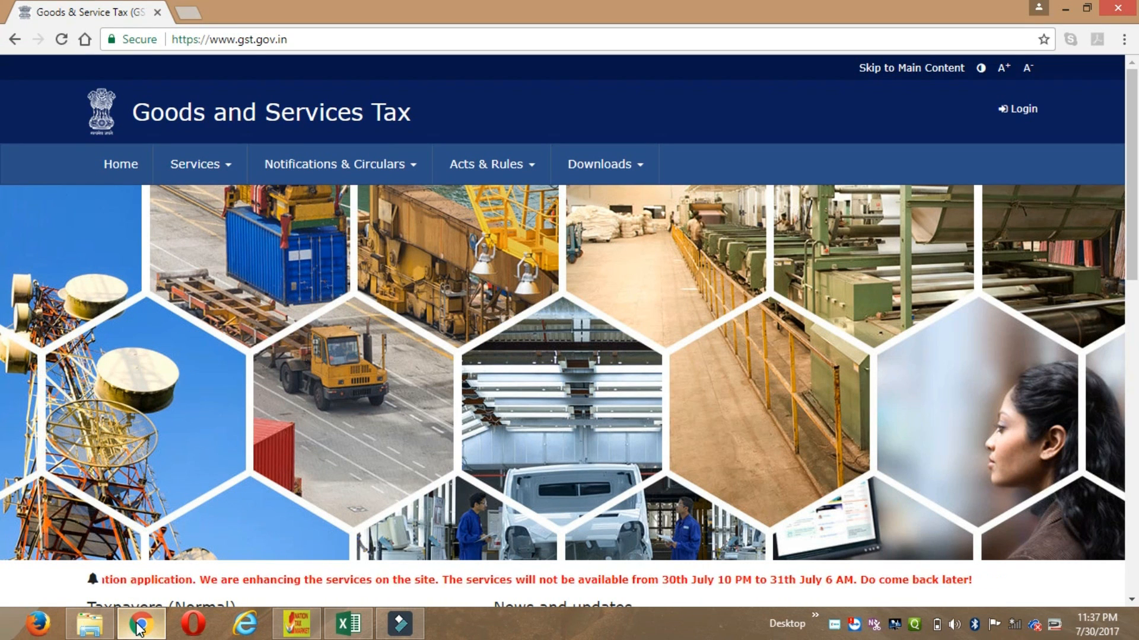
left_click(609, 174)
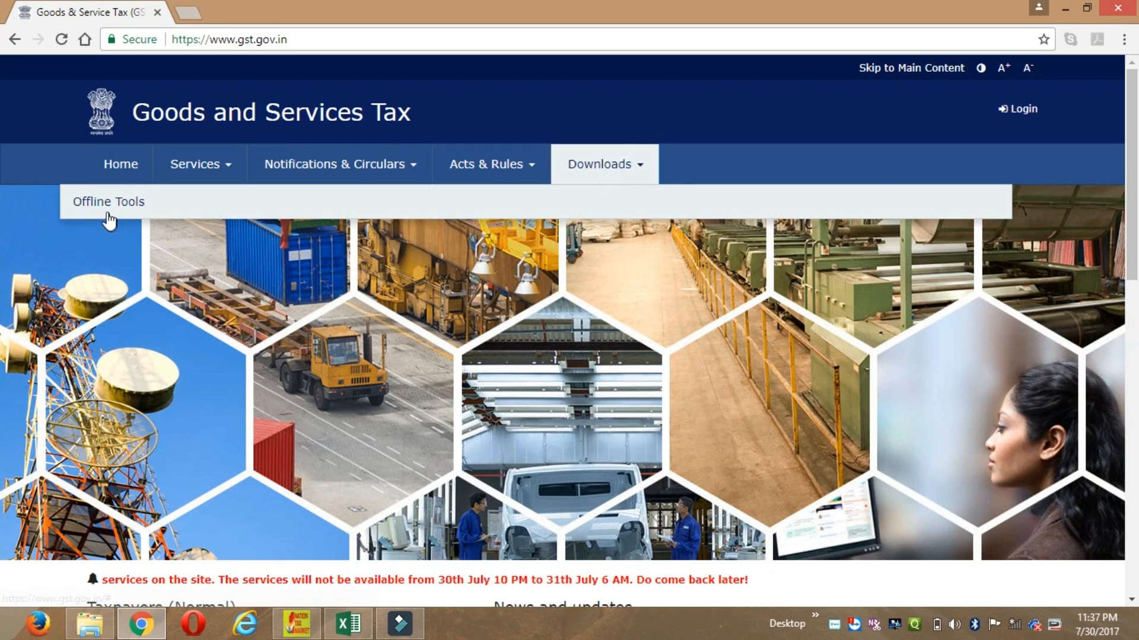
mouse_move(108, 215)
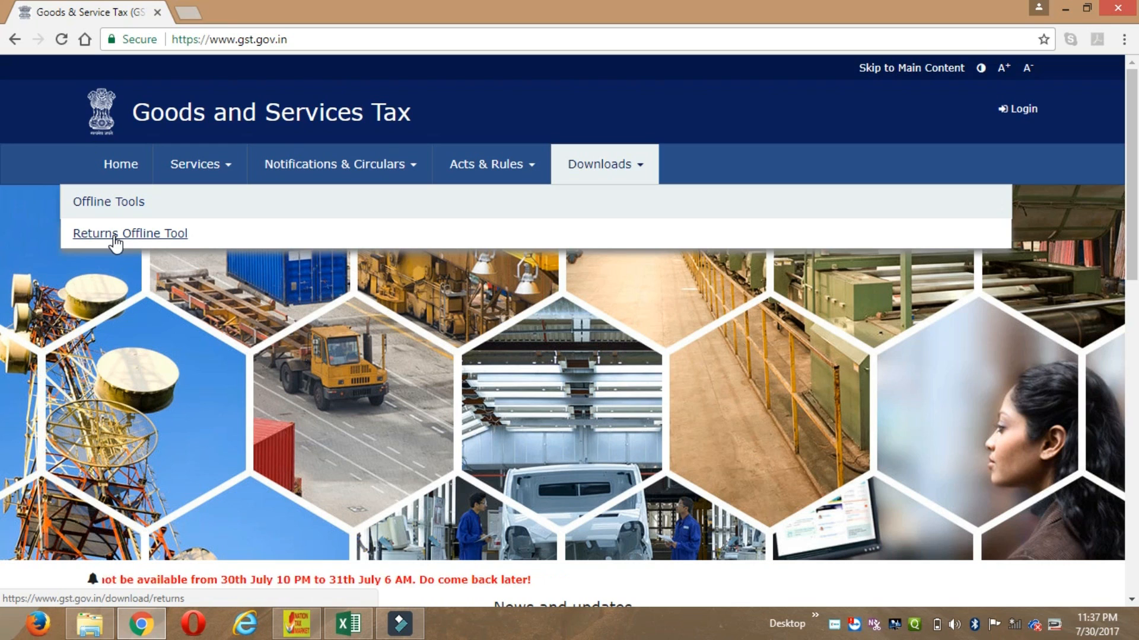
- Switch to the GST Offline Tool, open the file import page for the July 2017-18 GSTR1 return and view the single-section import choices
left_click(299, 623)
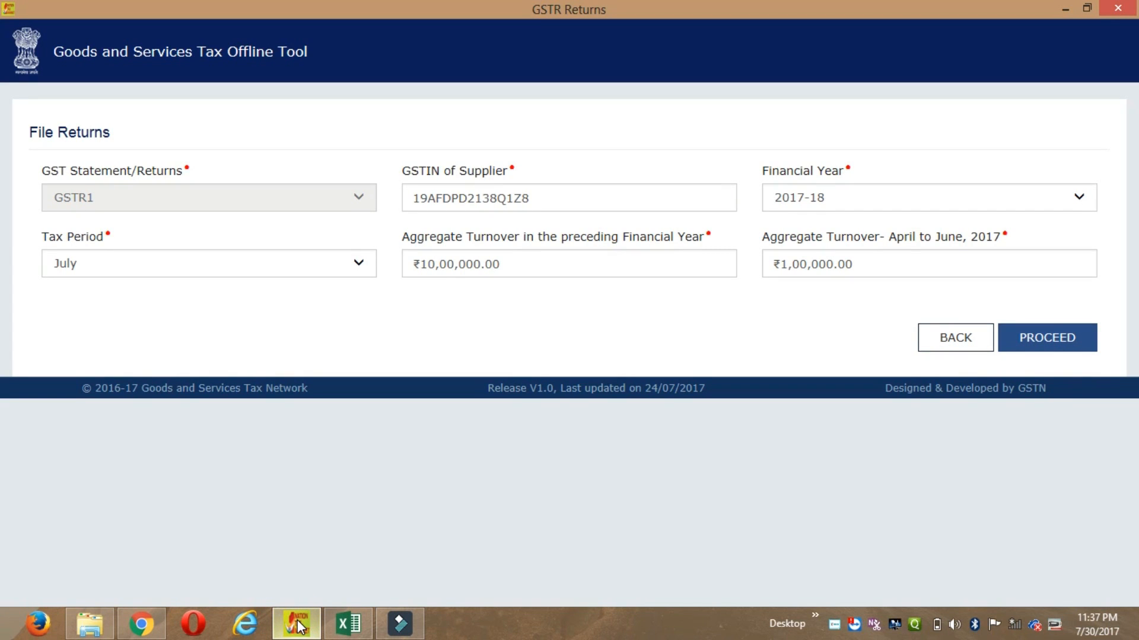
left_click(1070, 350)
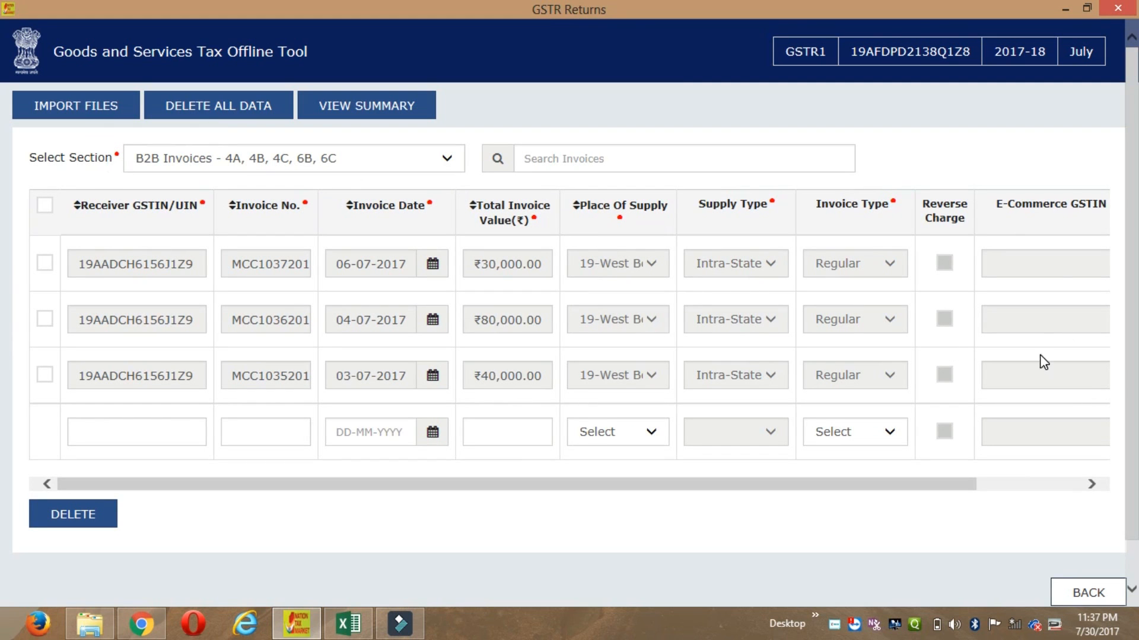
left_click(77, 118)
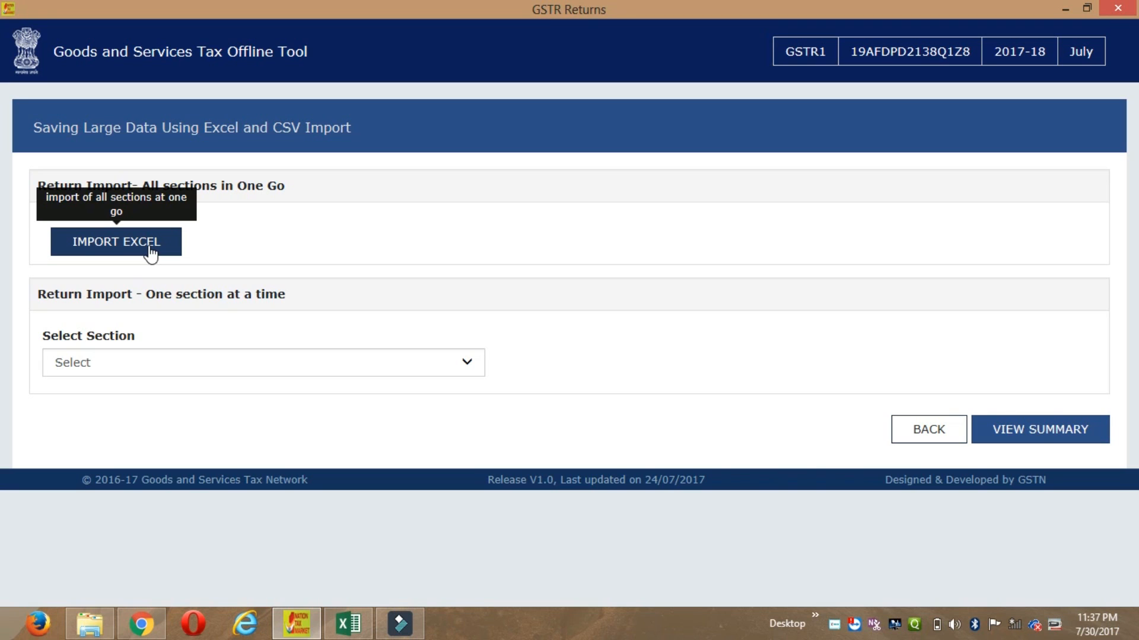
left_click(381, 364)
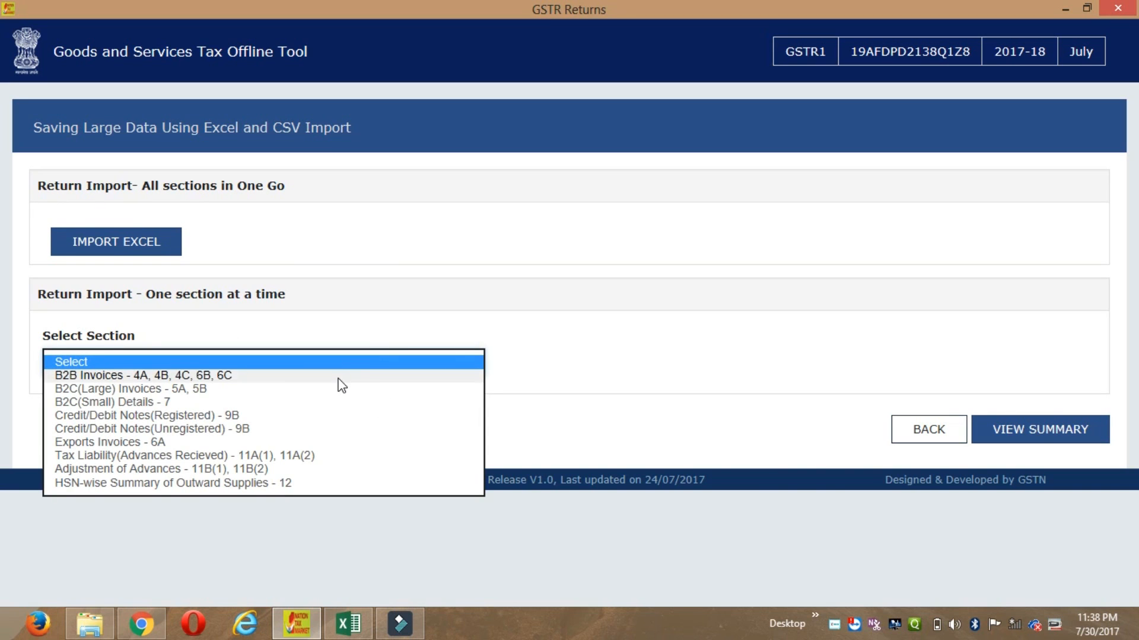
left_click(217, 377)
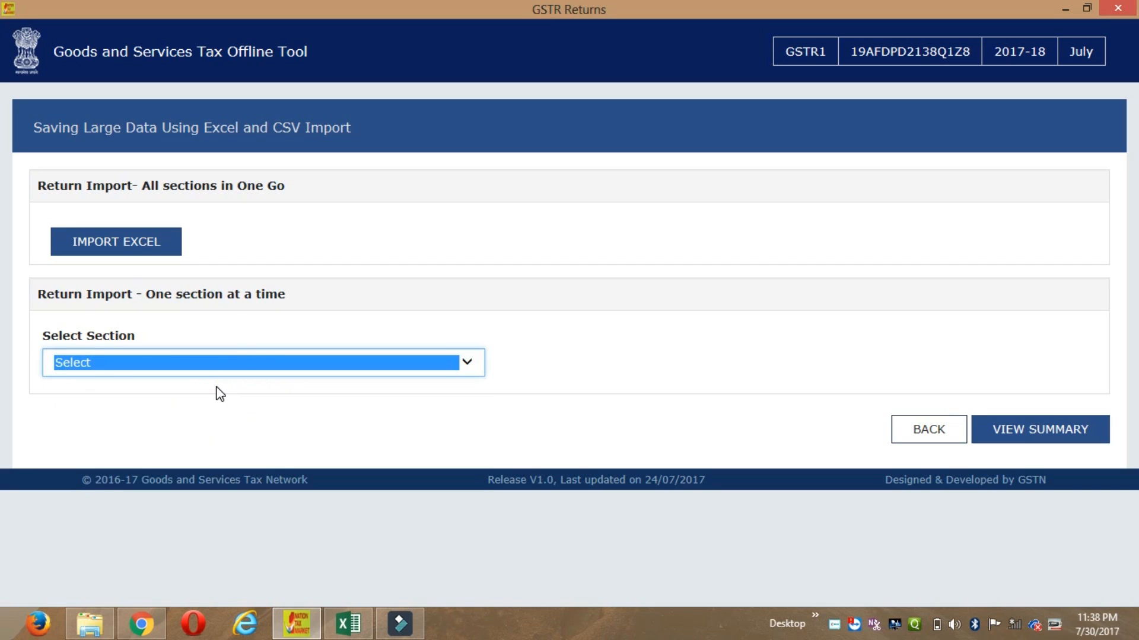